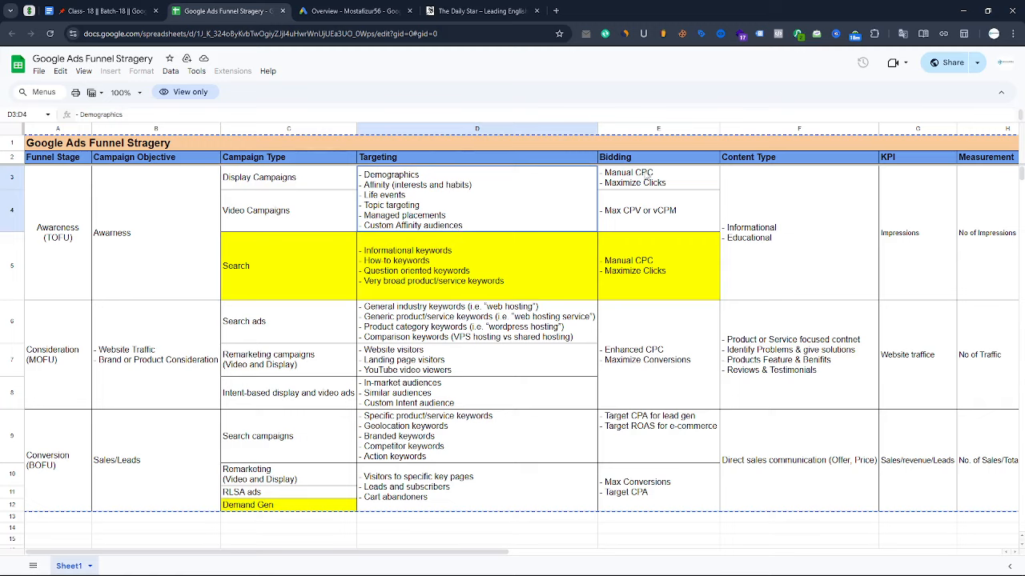
# - Review the Awareness (TOFU) stage's bidding, content type, KPI and measurement cells in the funnel strategy sheet
pyautogui.click(647, 176)
pyautogui.click(408, 196)
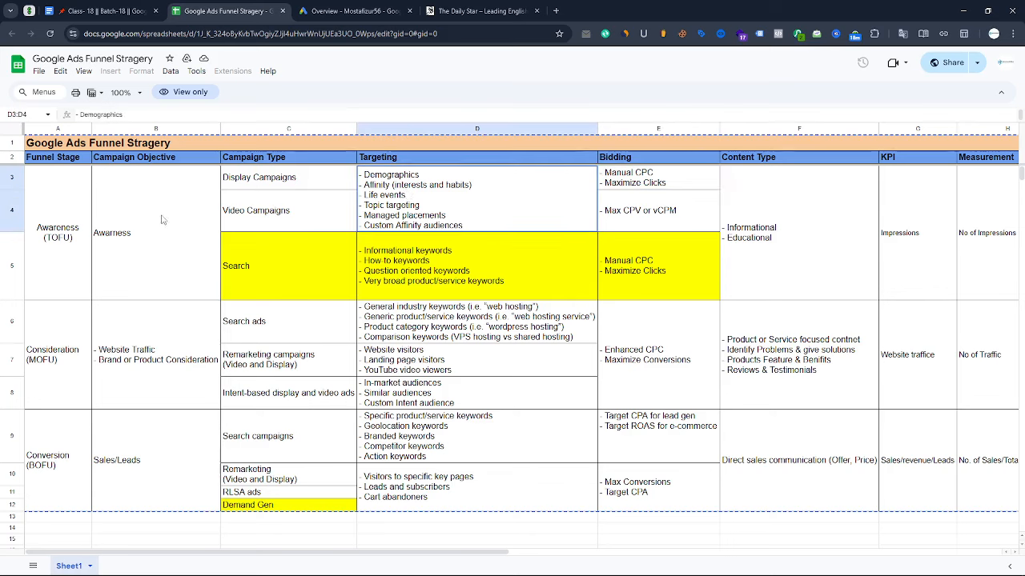
pyautogui.click(645, 183)
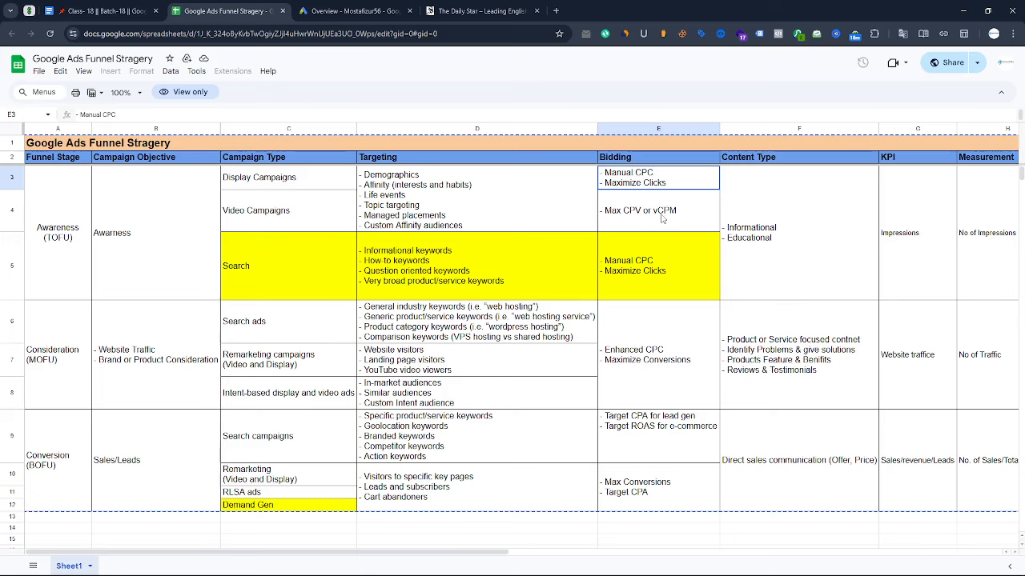
pyautogui.click(830, 233)
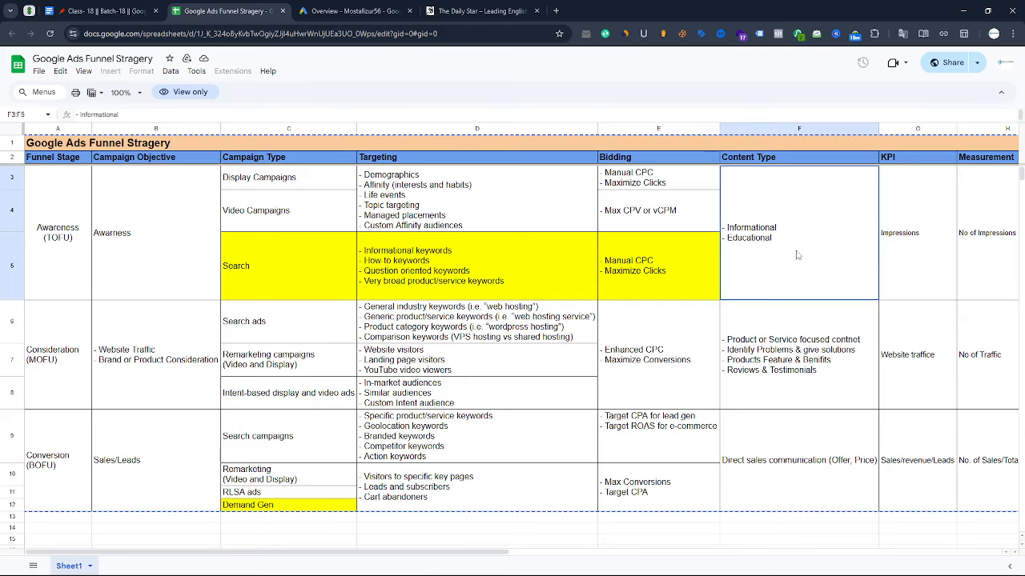
pyautogui.click(939, 215)
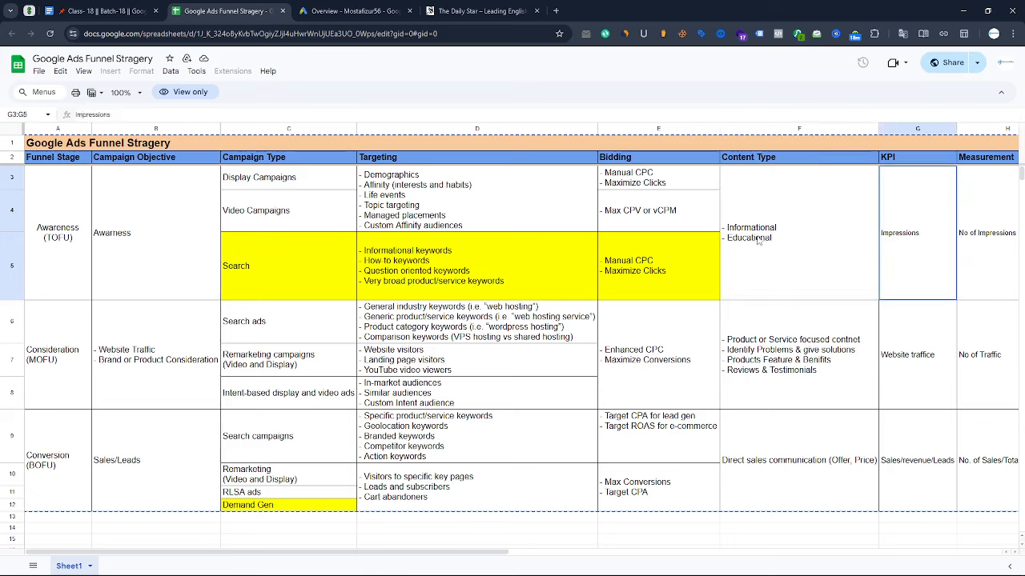
pyautogui.click(989, 205)
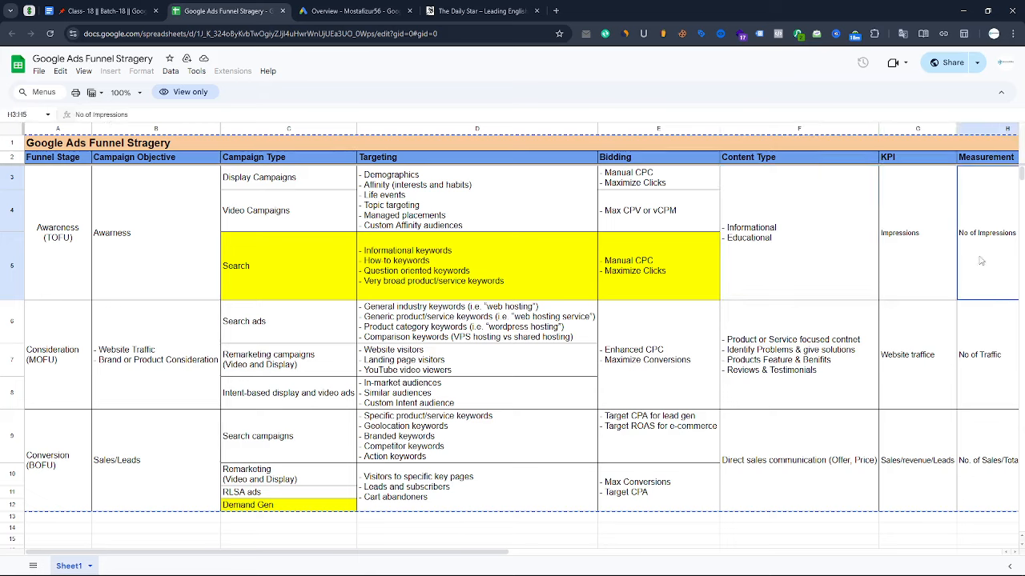
pyautogui.click(915, 233)
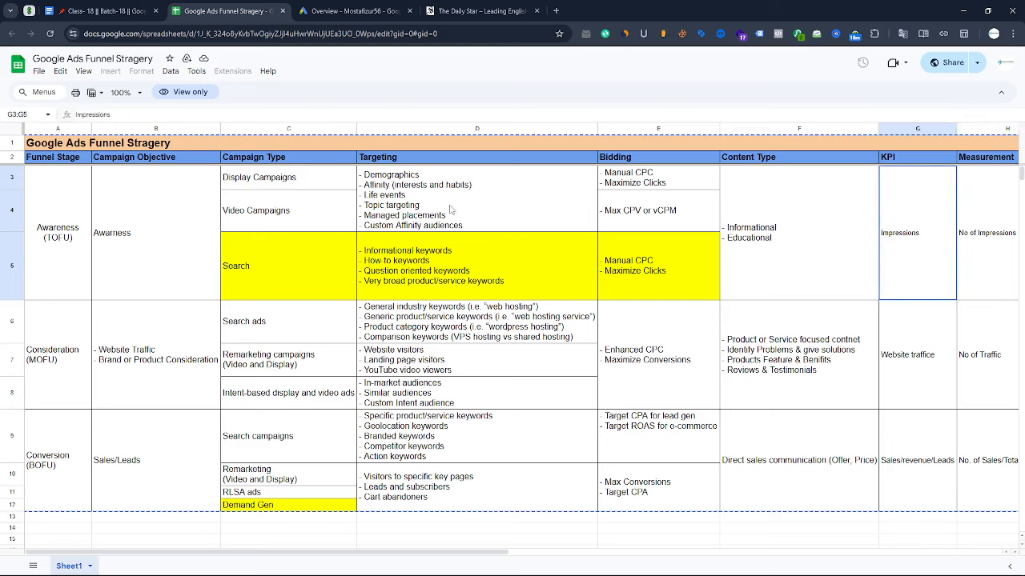
# - Go through the Consideration (MOFU) stage from campaign objective and campaign types to targeting, bidding, content type and KPI
pyautogui.click(59, 334)
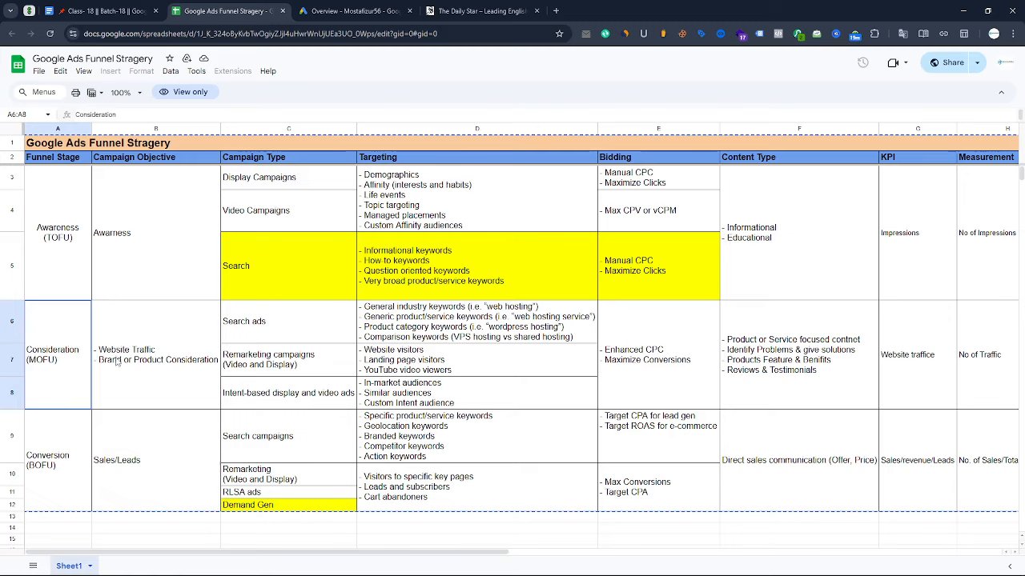
pyautogui.click(157, 340)
pyautogui.click(270, 336)
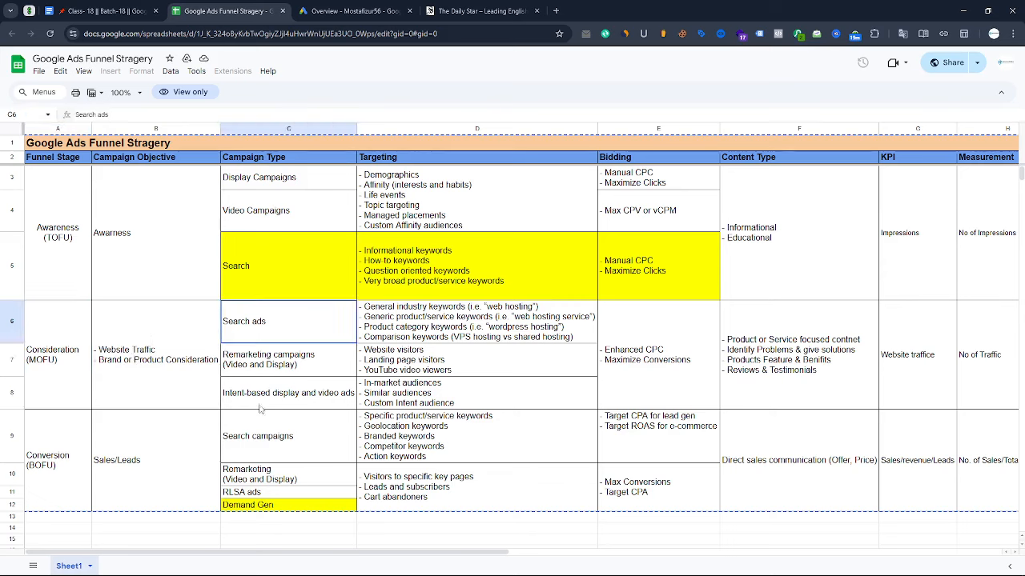
pyautogui.click(295, 370)
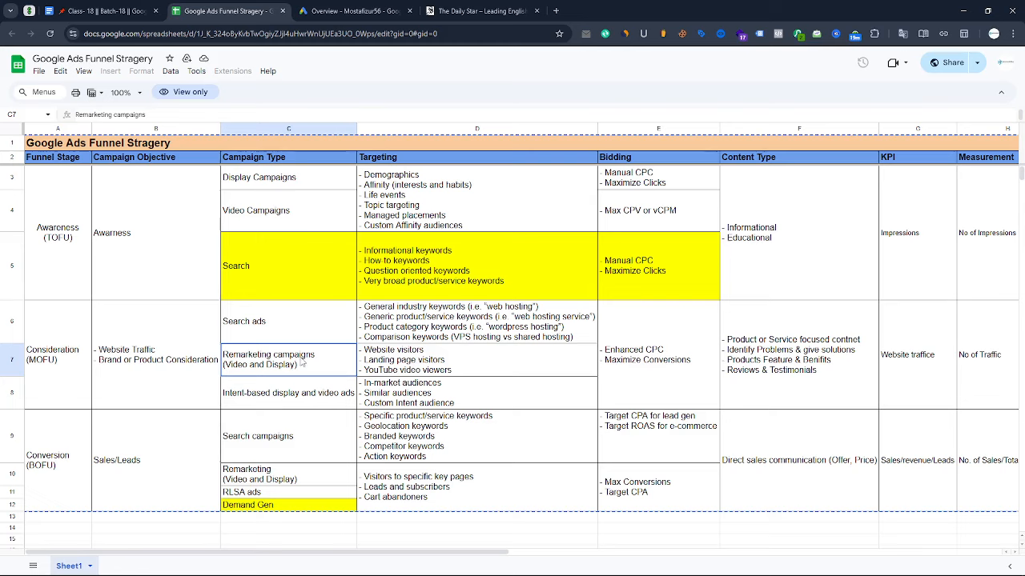
pyautogui.click(483, 363)
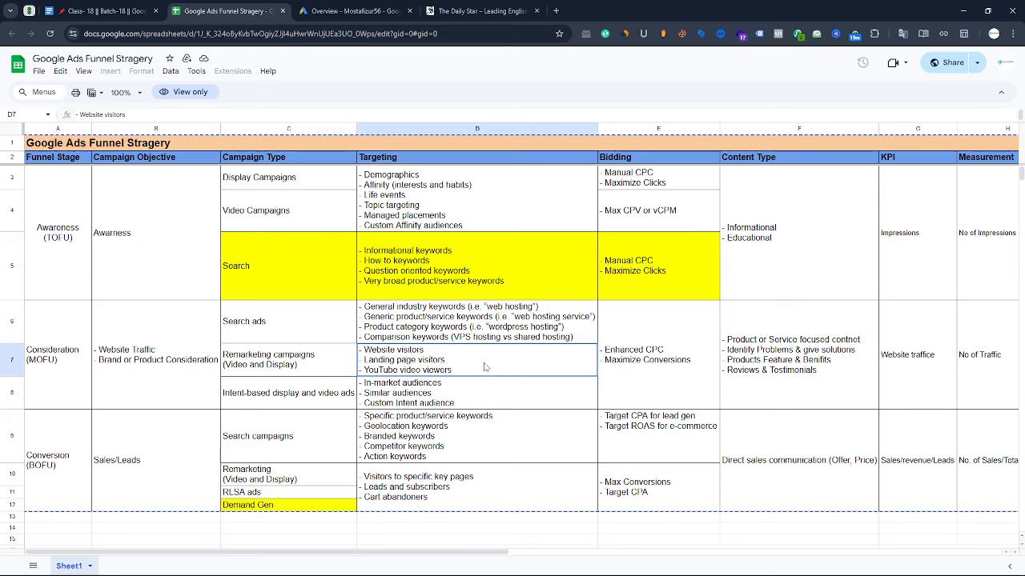
pyautogui.click(660, 364)
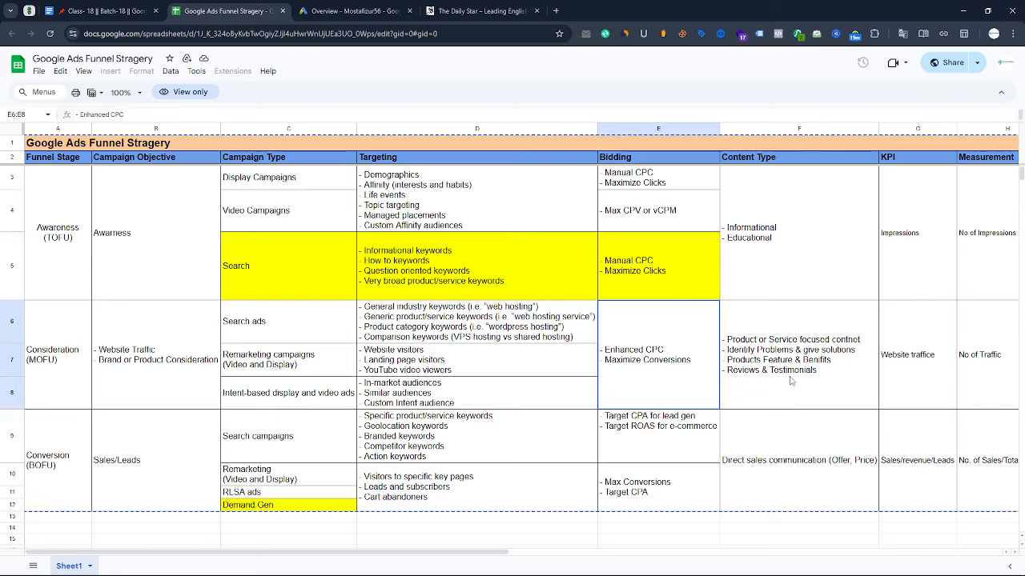
pyautogui.click(817, 381)
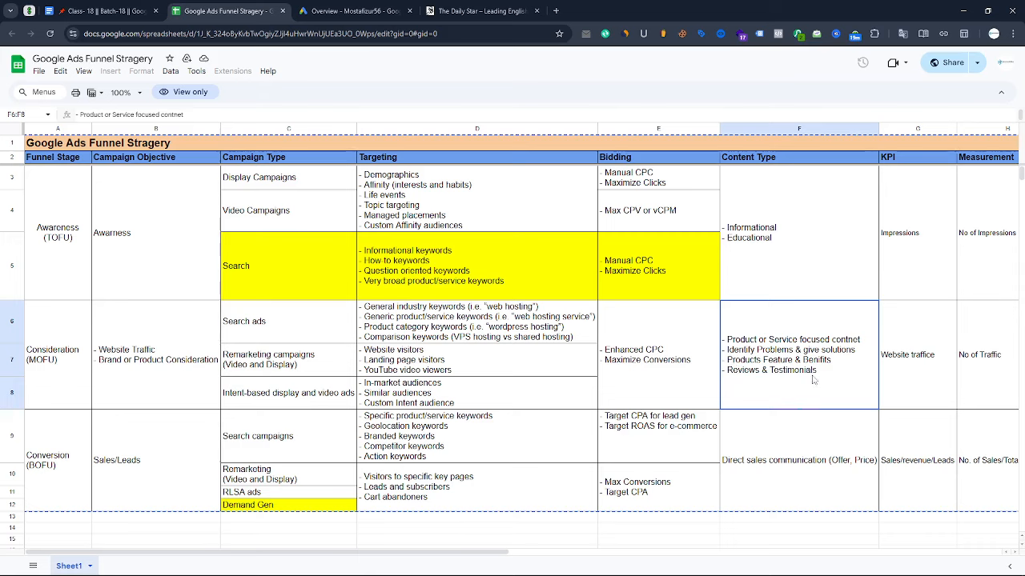
pyautogui.click(905, 378)
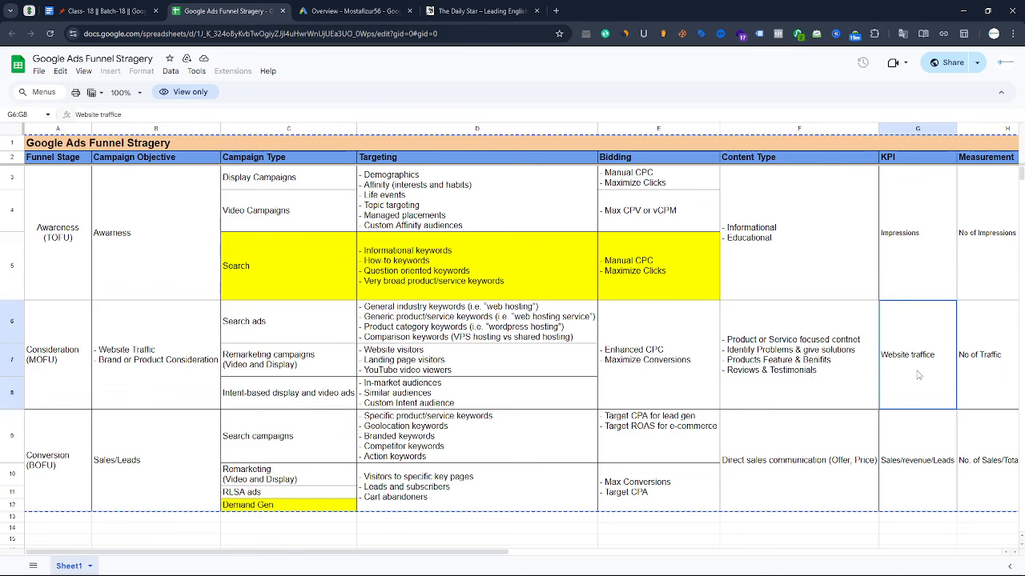
# - Go through the Conversion (BOFU) stage from the Sales/Leads objective and remarketing campaigns to targeting, bidding, content, KPI and measurement
pyautogui.scroll(-3, 108, 398)
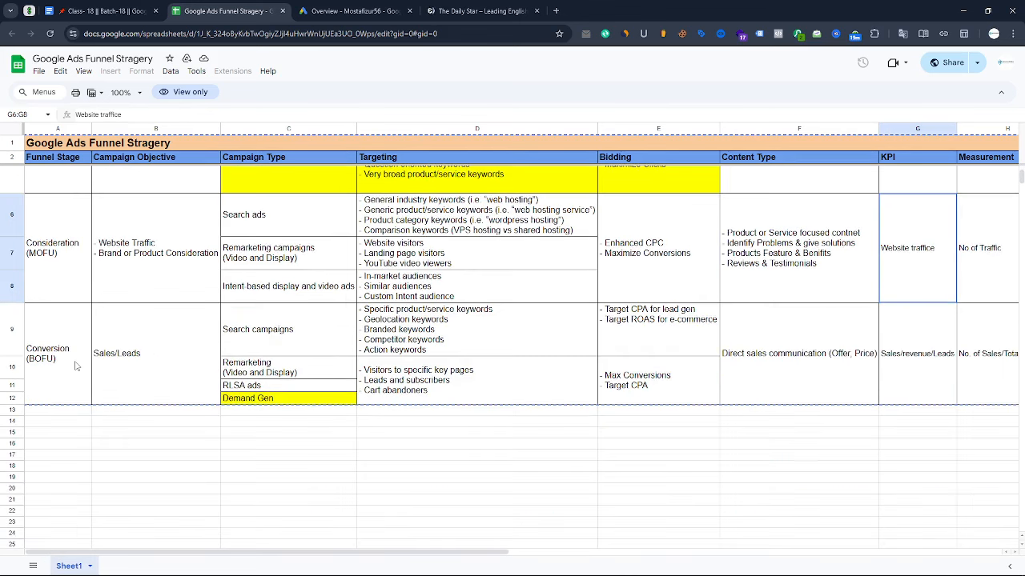
pyautogui.click(75, 369)
pyautogui.click(156, 379)
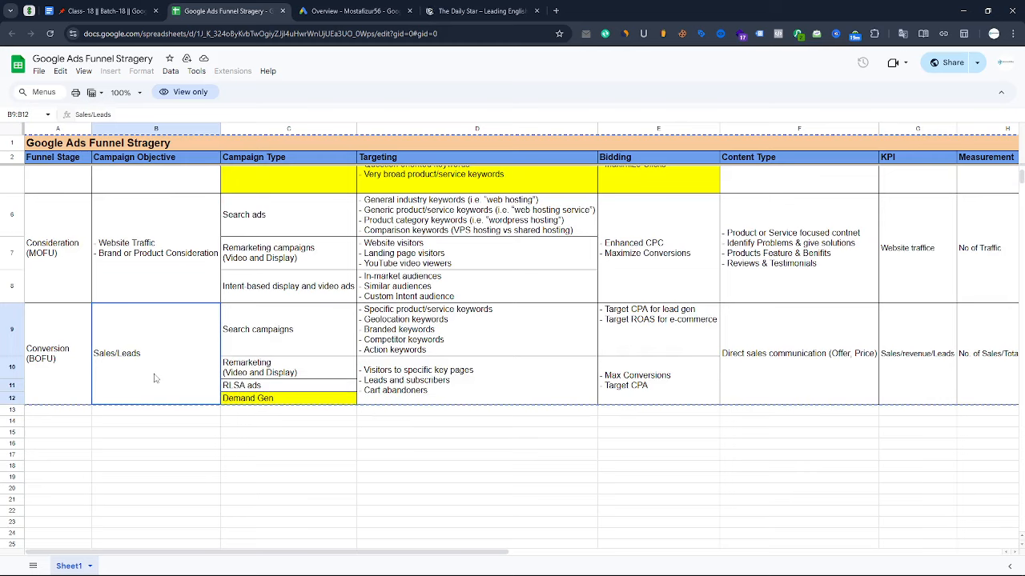
pyautogui.click(279, 376)
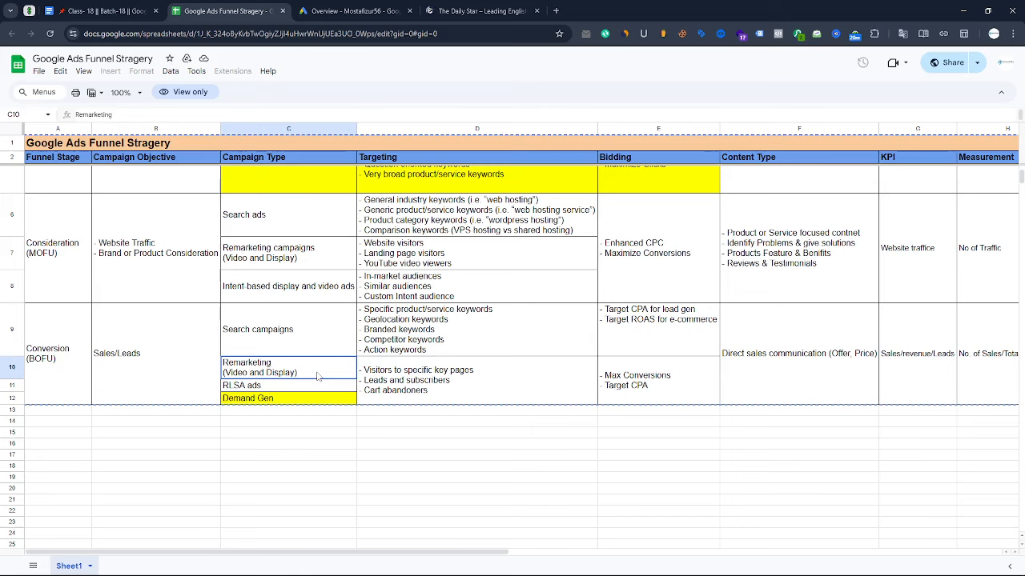
pyautogui.click(411, 380)
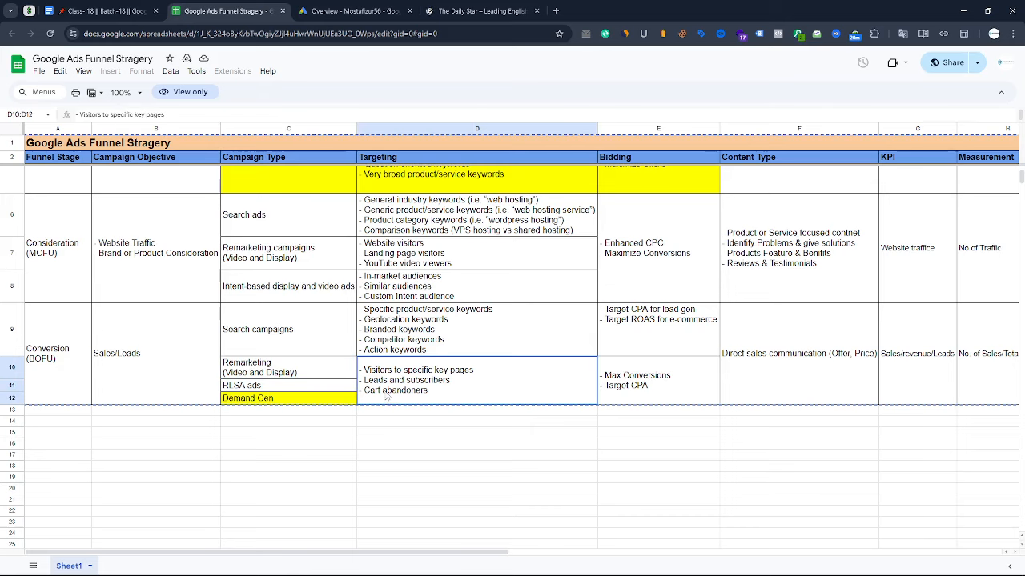
pyautogui.click(671, 385)
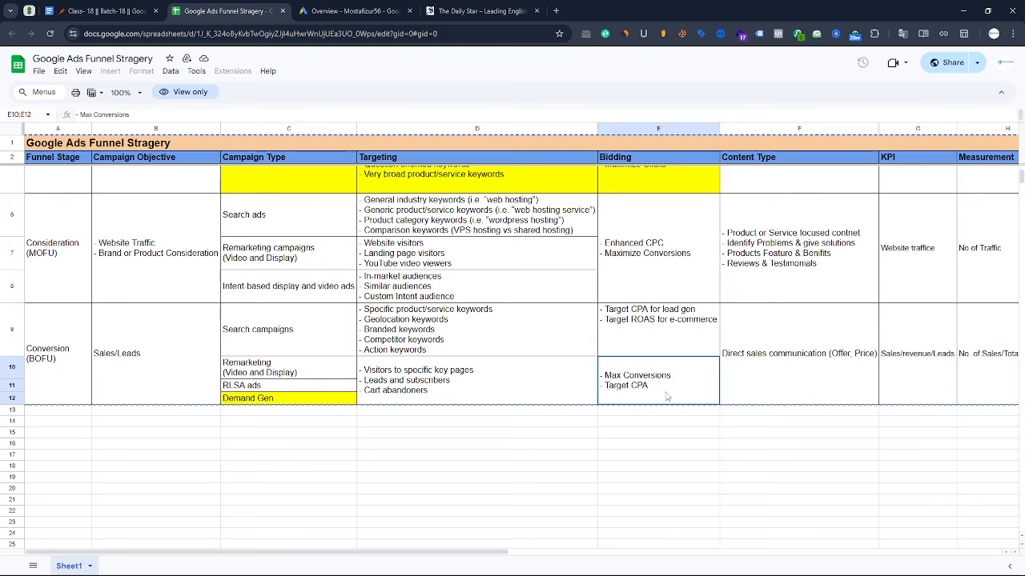
pyautogui.click(776, 378)
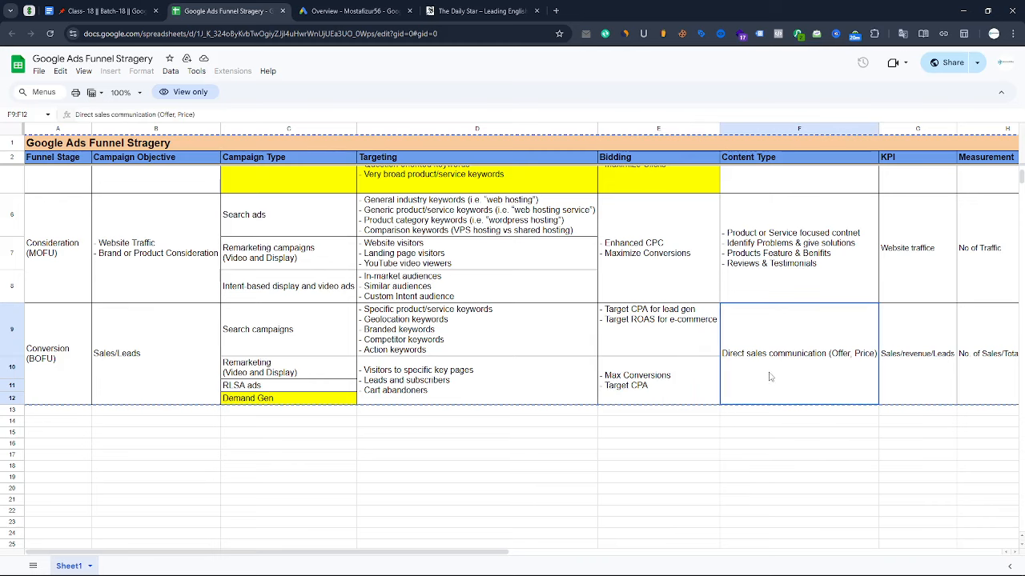
pyautogui.click(919, 369)
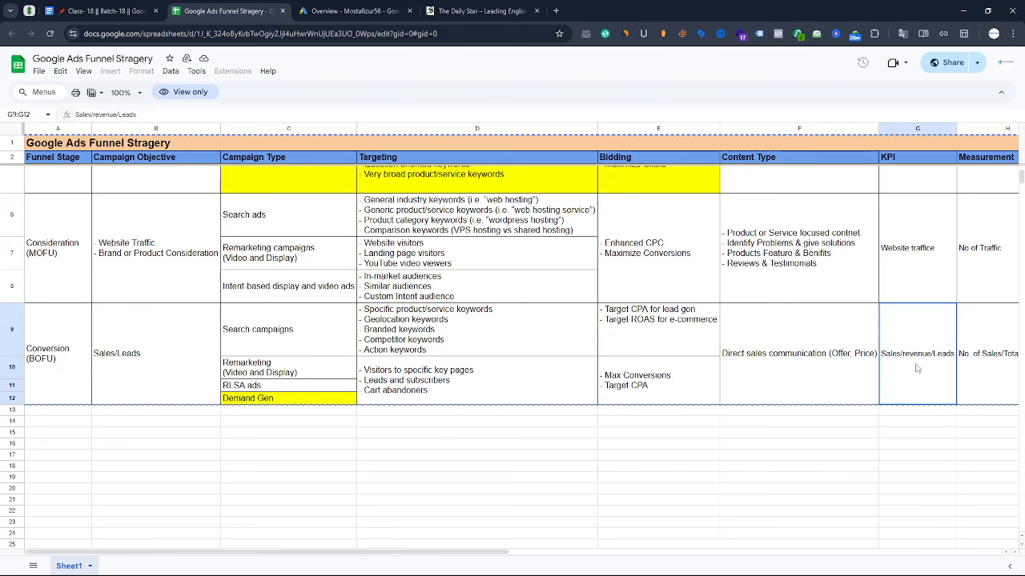
pyautogui.click(966, 362)
# - Compare the Awareness, Consideration and Conversion stages by their display and remarketing campaign types
pyautogui.scroll(3, 110, 365)
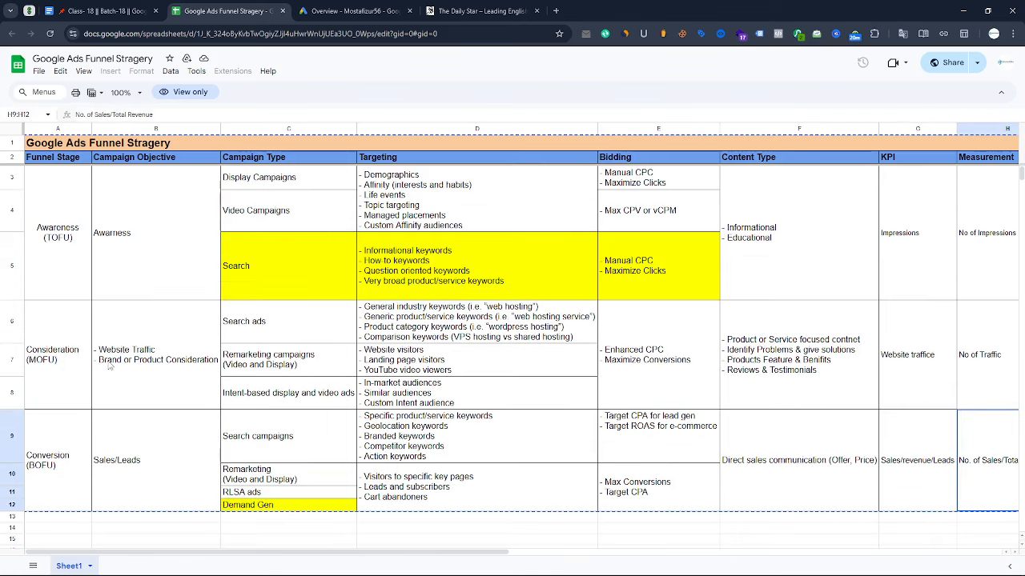
pyautogui.click(54, 244)
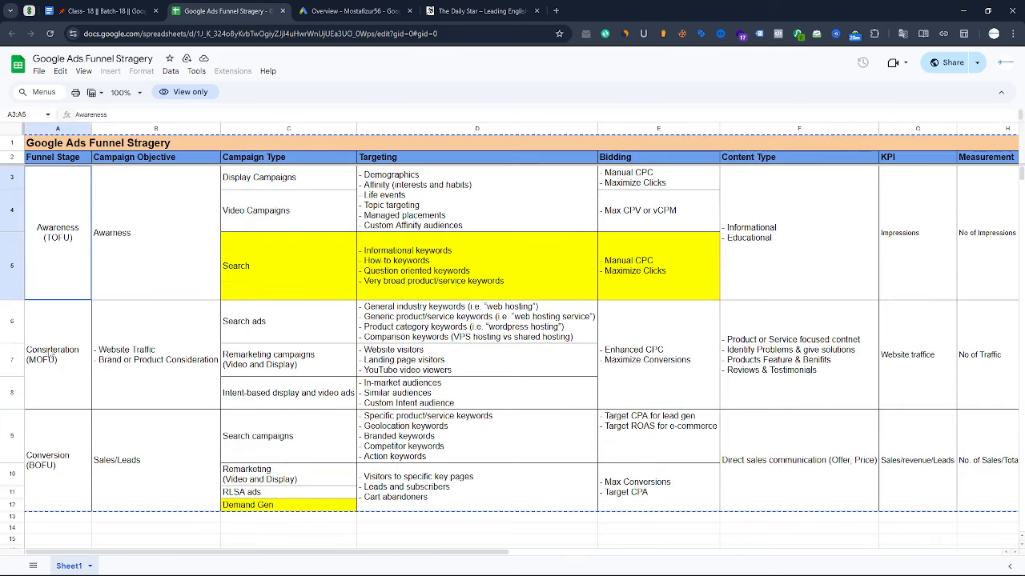
pyautogui.click(51, 353)
pyautogui.click(60, 449)
pyautogui.click(70, 238)
pyautogui.click(280, 252)
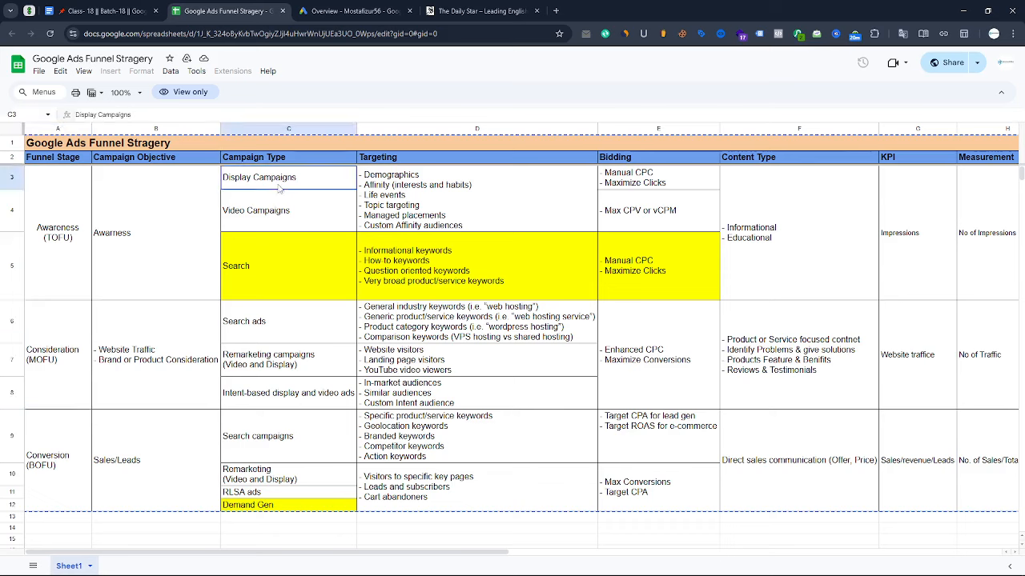
pyautogui.click(71, 352)
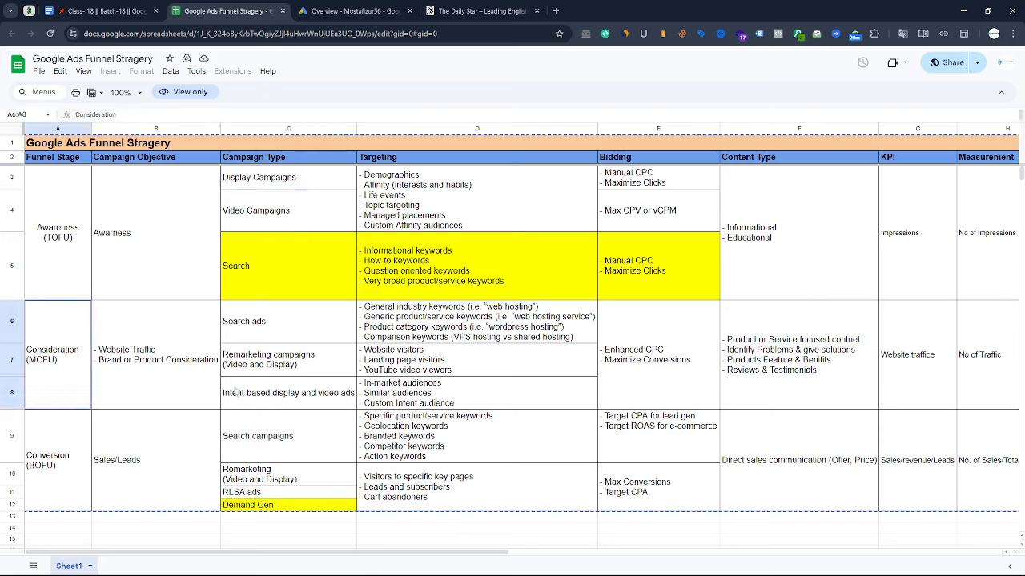
pyautogui.click(251, 366)
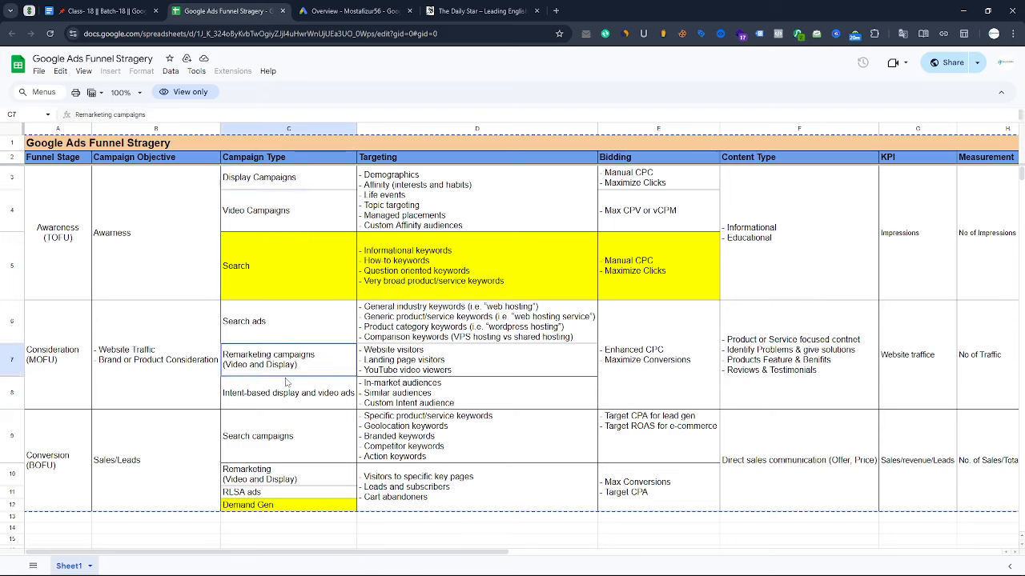
pyautogui.click(50, 471)
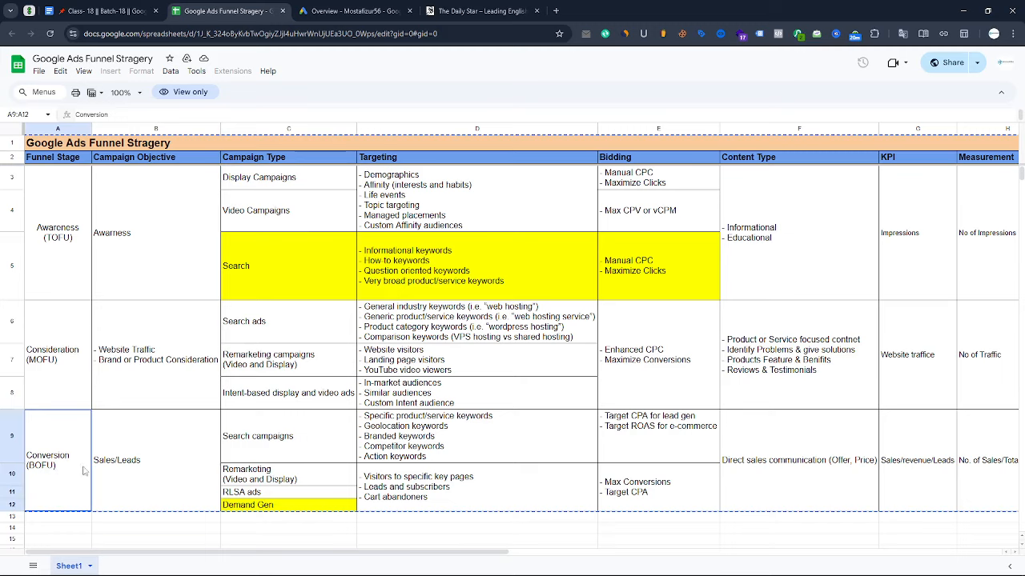
pyautogui.click(159, 477)
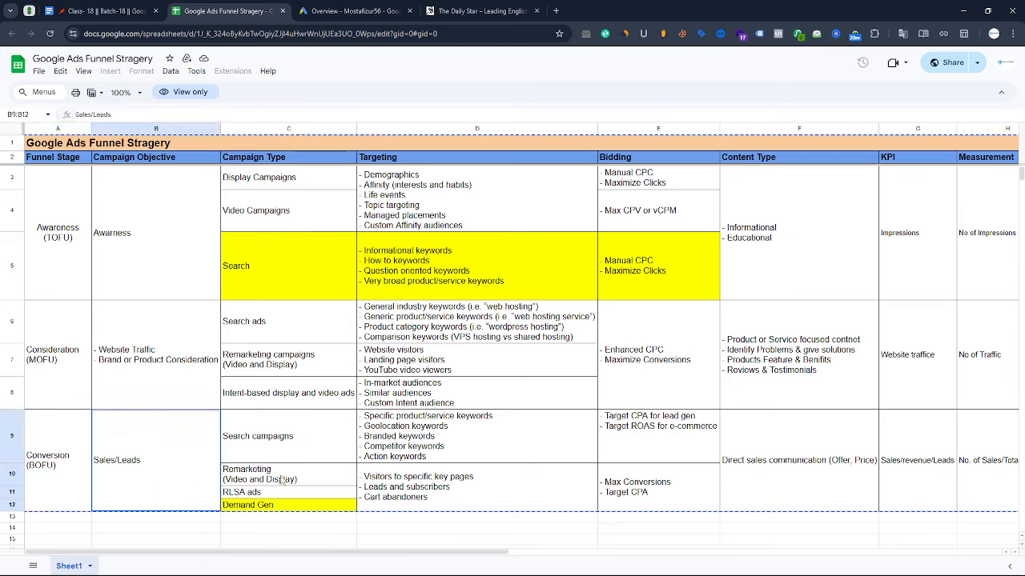
pyautogui.click(254, 480)
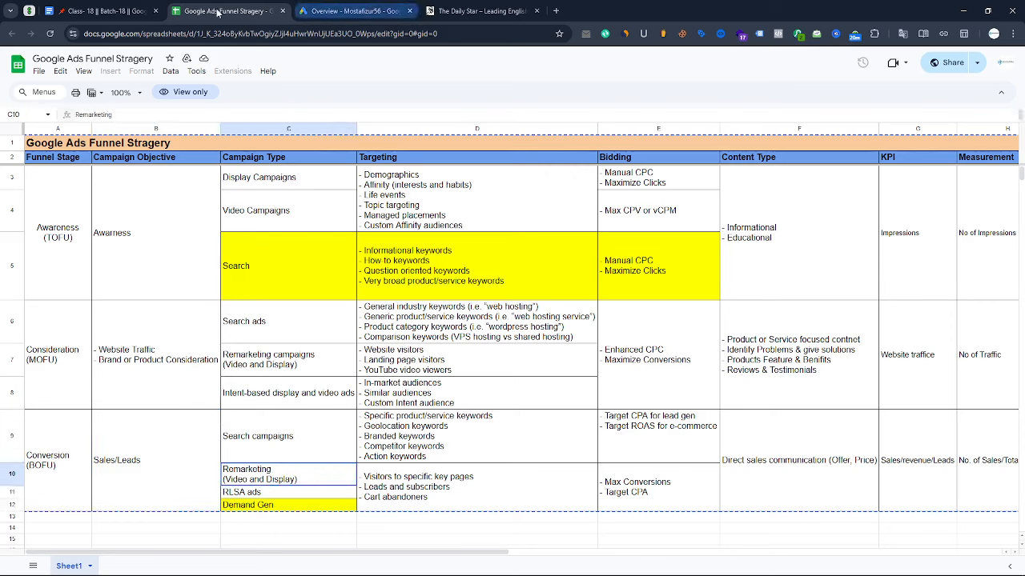
# - Switch to The Daily Star website and examine the display ads placed around the homepage's news stories
pyautogui.click(469, 11)
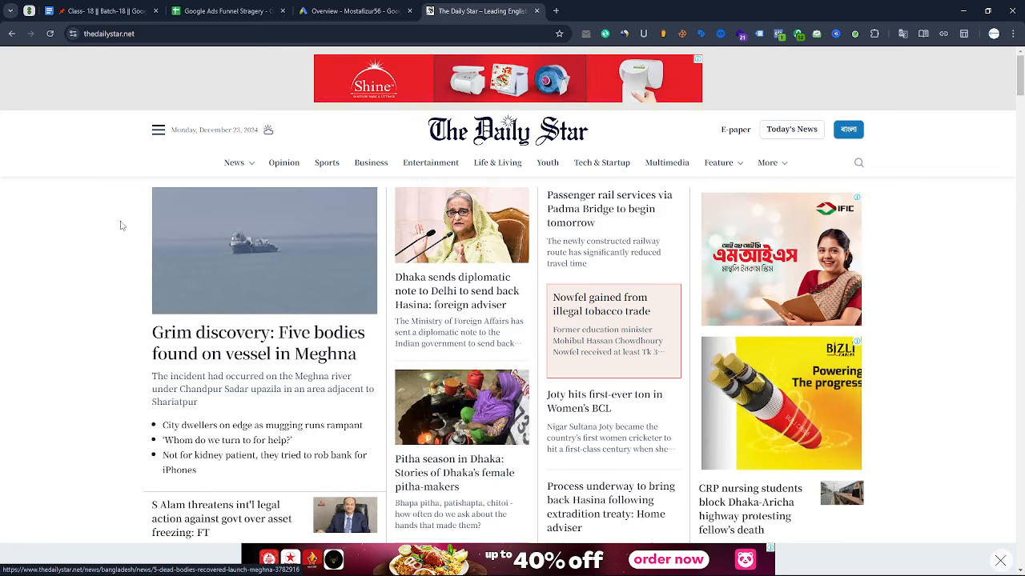
pyautogui.scroll(-3, 128, 232)
pyautogui.scroll(3, 131, 240)
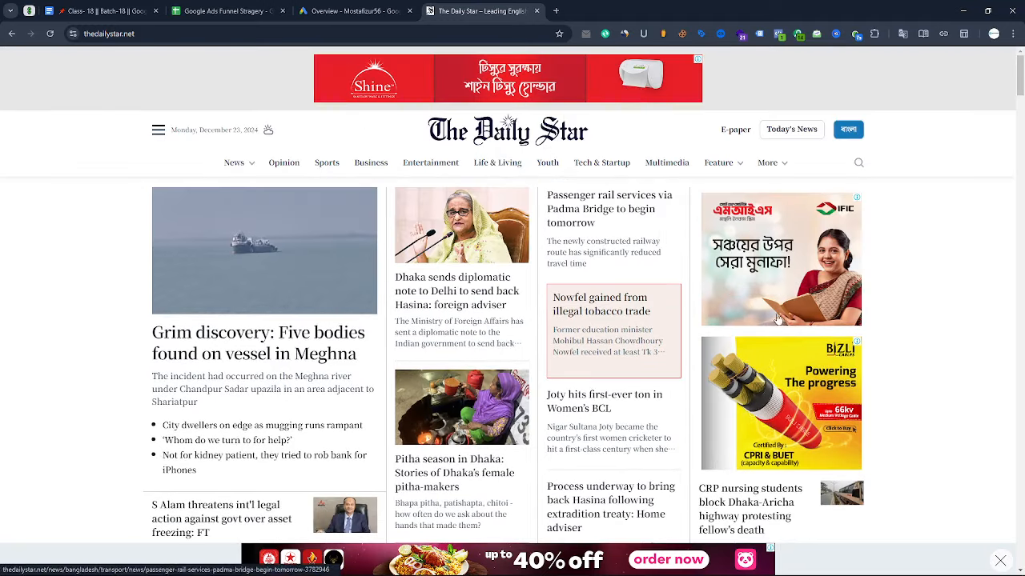
pyautogui.scroll(-3, 778, 304)
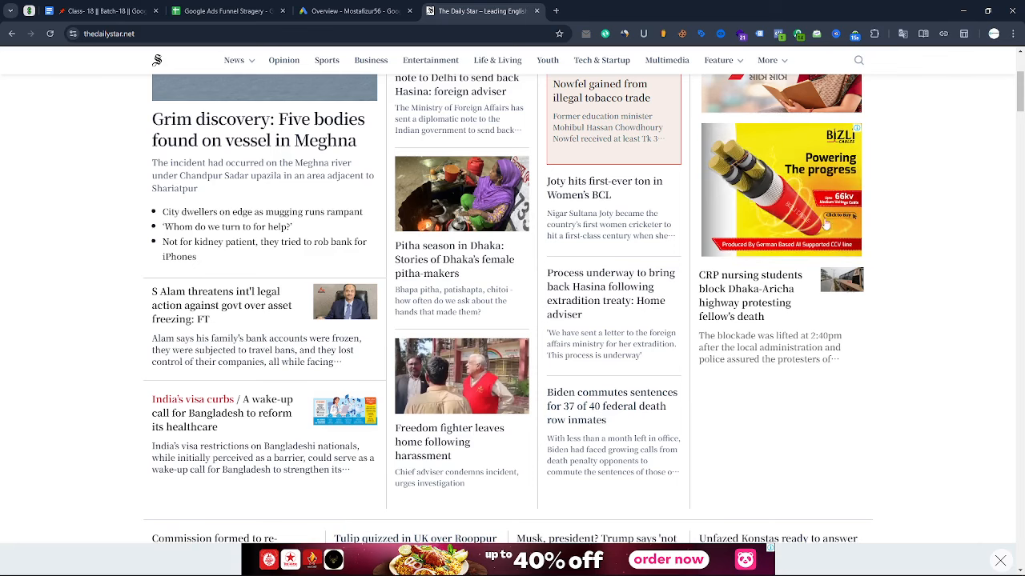
pyautogui.scroll(1, 824, 224)
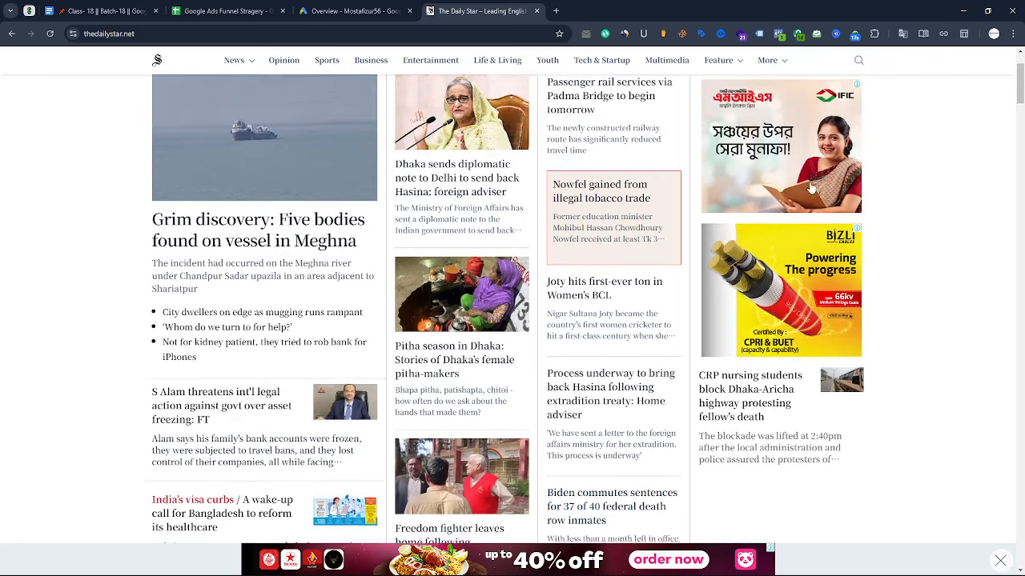
pyautogui.scroll(-2, 664, 298)
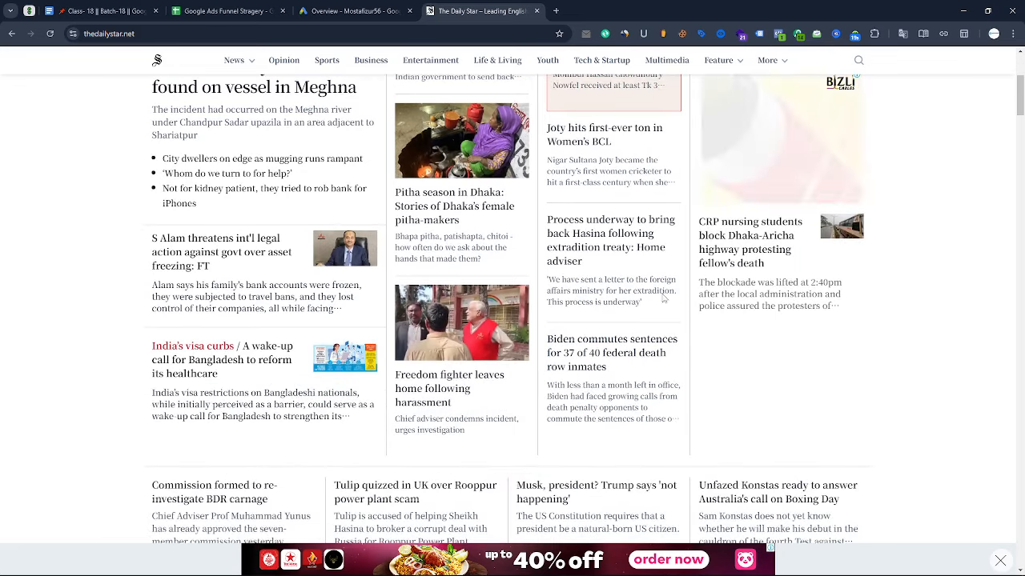
# - Return to the class notes and review the Google Display Ad overview, ad formats, targeting options and performance metrics
pyautogui.click(77, 8)
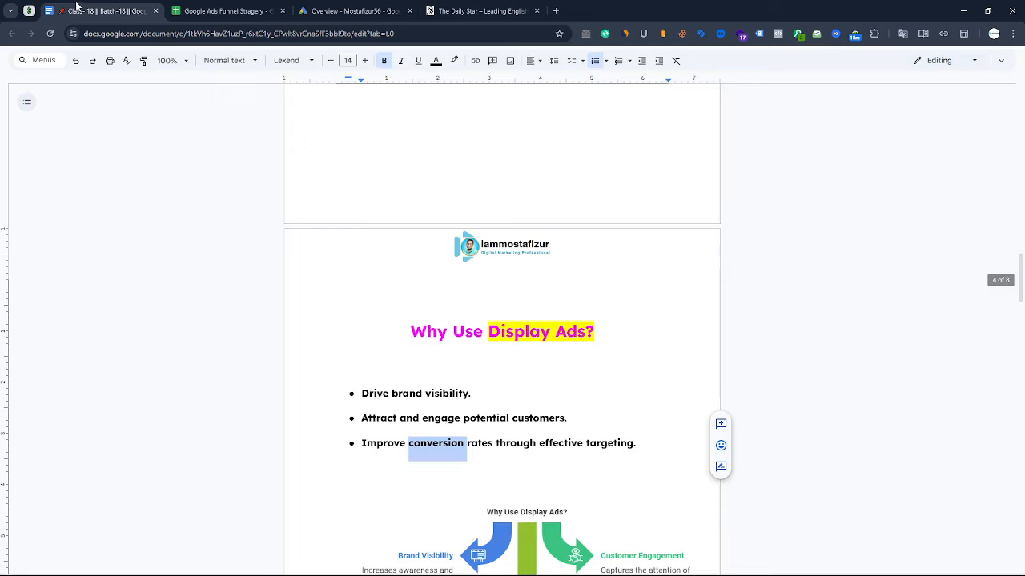
pyautogui.scroll(15, 416, 312)
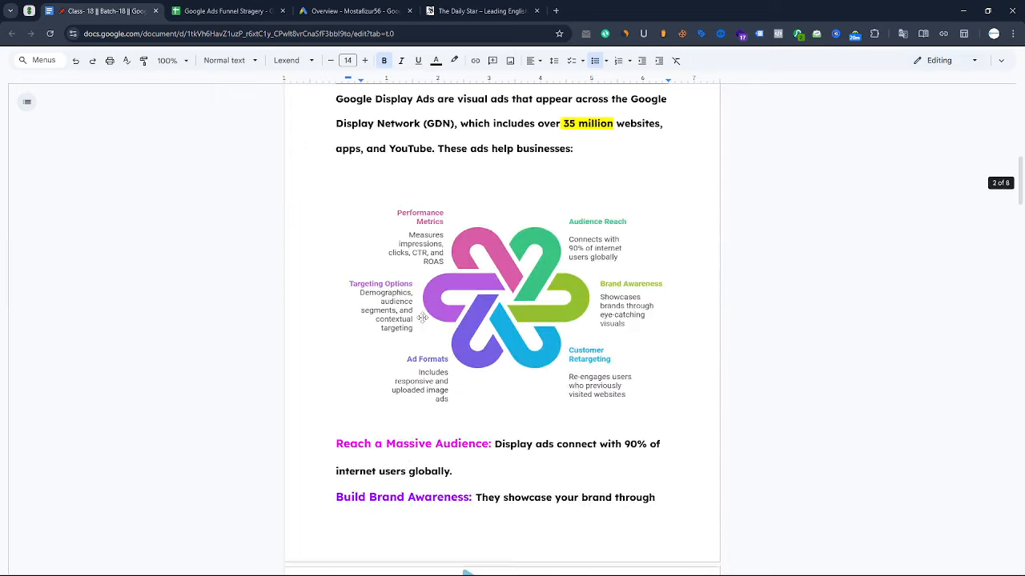
pyautogui.scroll(-1, 387, 281)
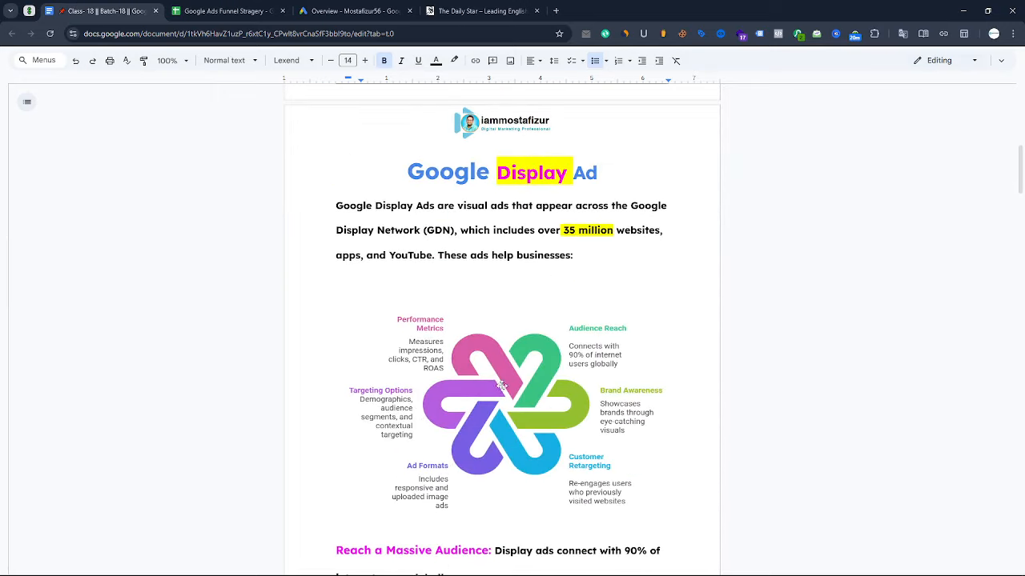
pyautogui.scroll(-7, 501, 385)
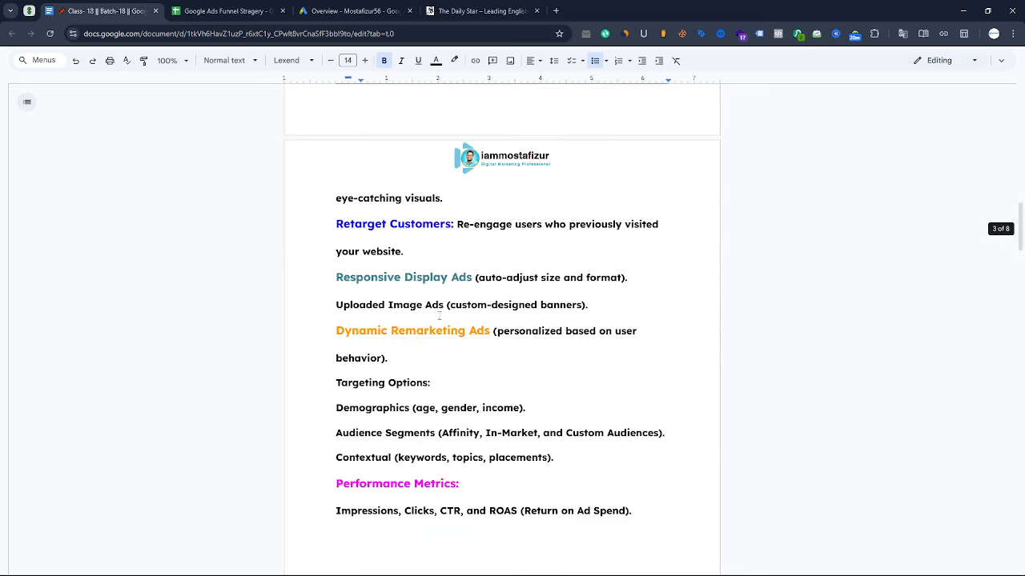
pyautogui.click(510, 306)
pyautogui.scroll(-1, 436, 337)
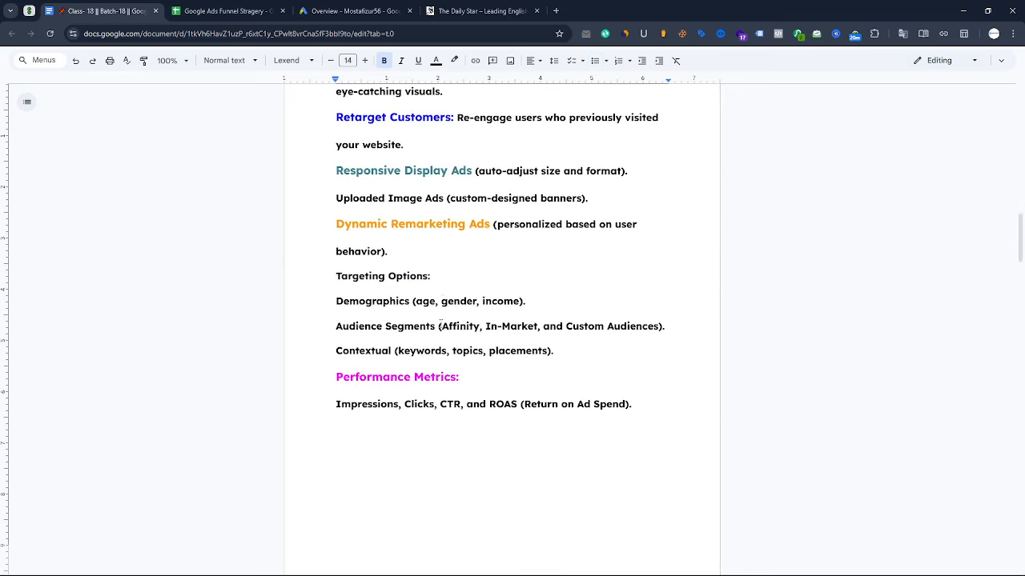
pyautogui.doubleClick(407, 276)
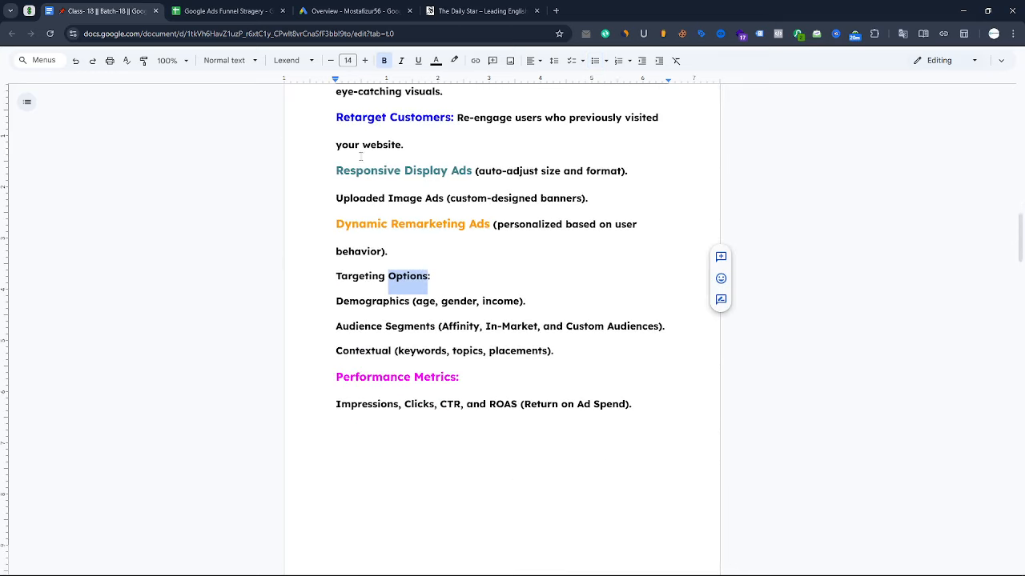
# - Switch to Google Ads and start a new campaign with the Sales objective and the Display campaign type
pyautogui.click(353, 10)
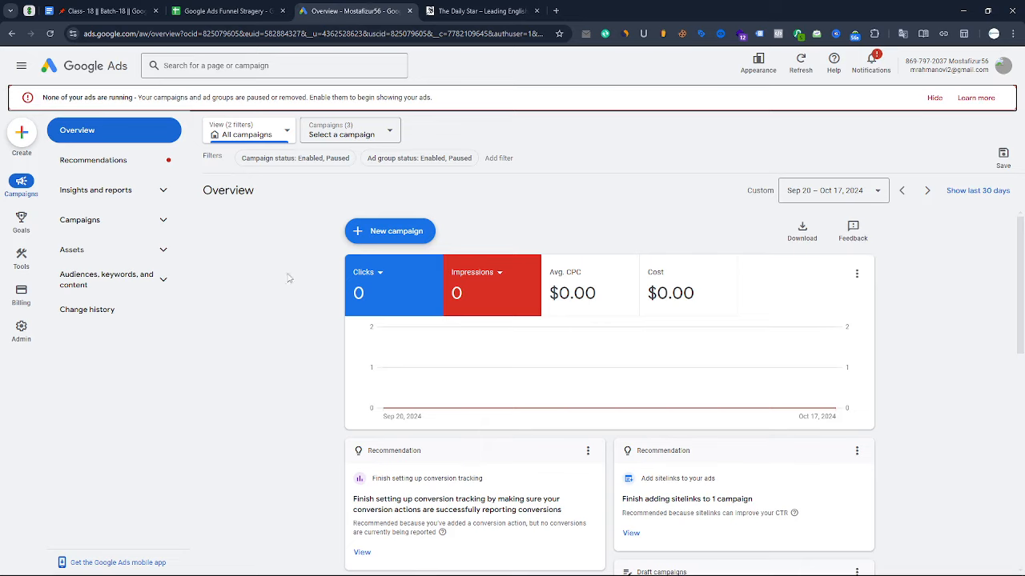
pyautogui.click(394, 233)
pyautogui.click(425, 248)
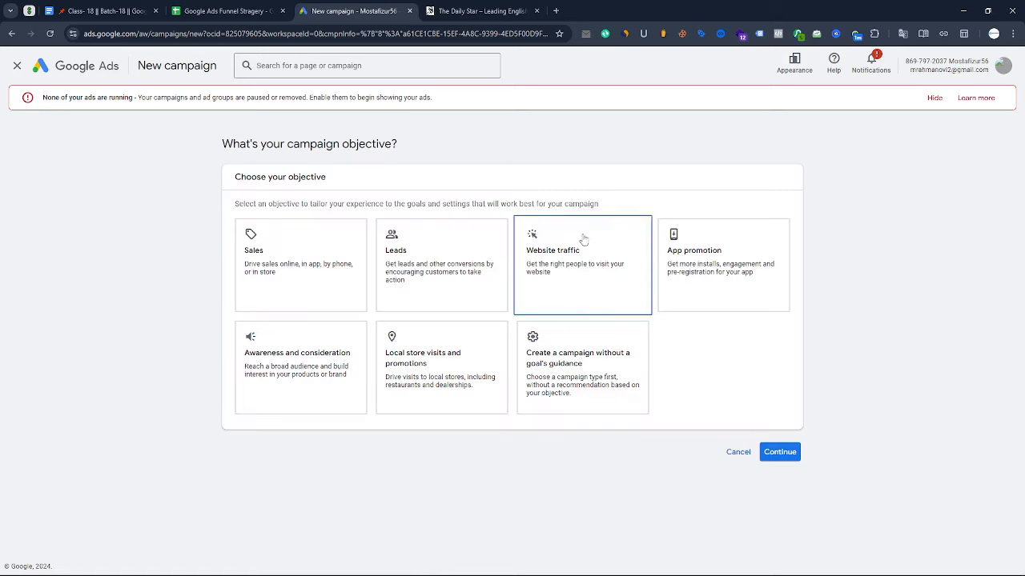
pyautogui.click(319, 272)
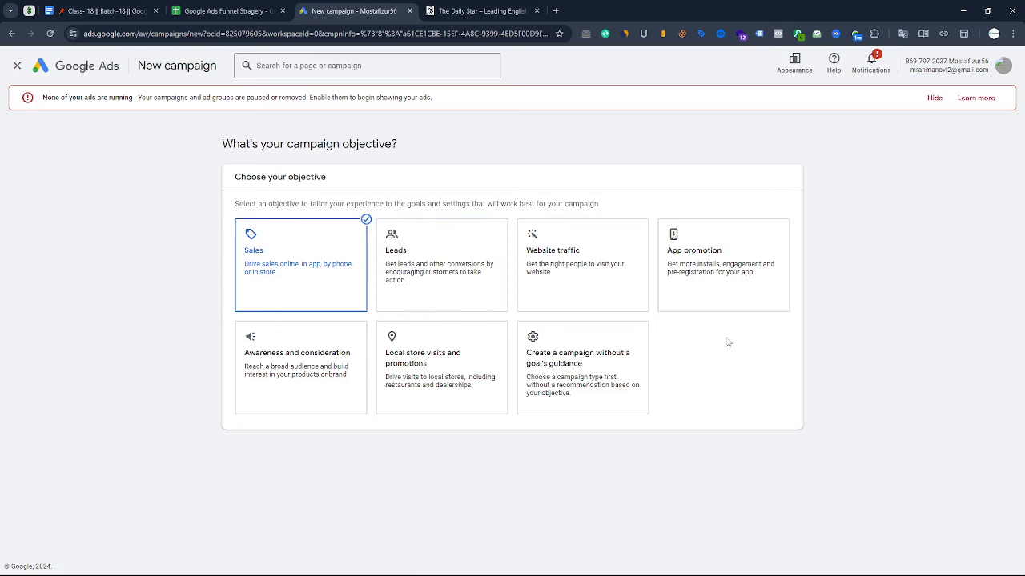
pyautogui.scroll(-1, 737, 405)
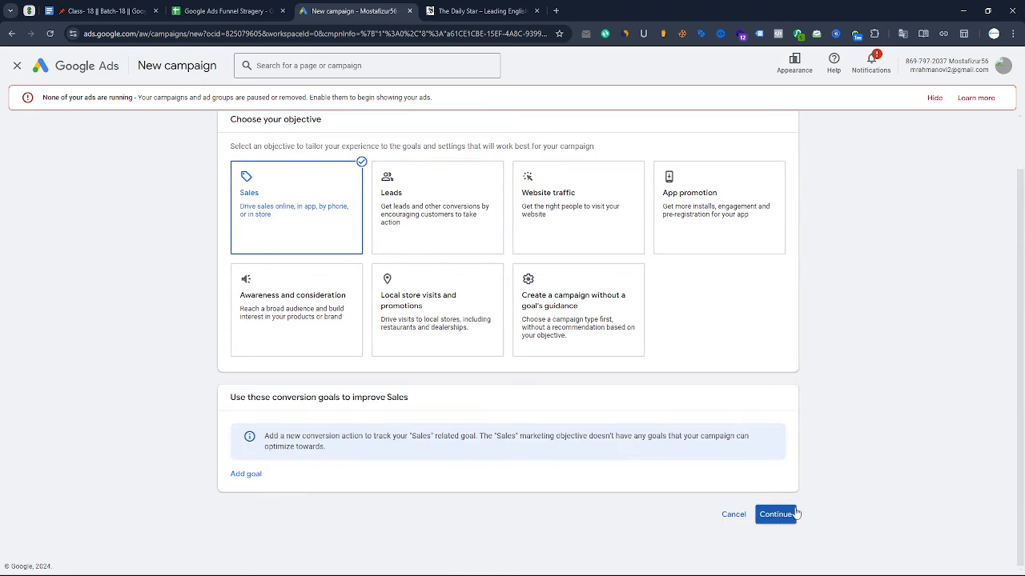
pyautogui.click(775, 571)
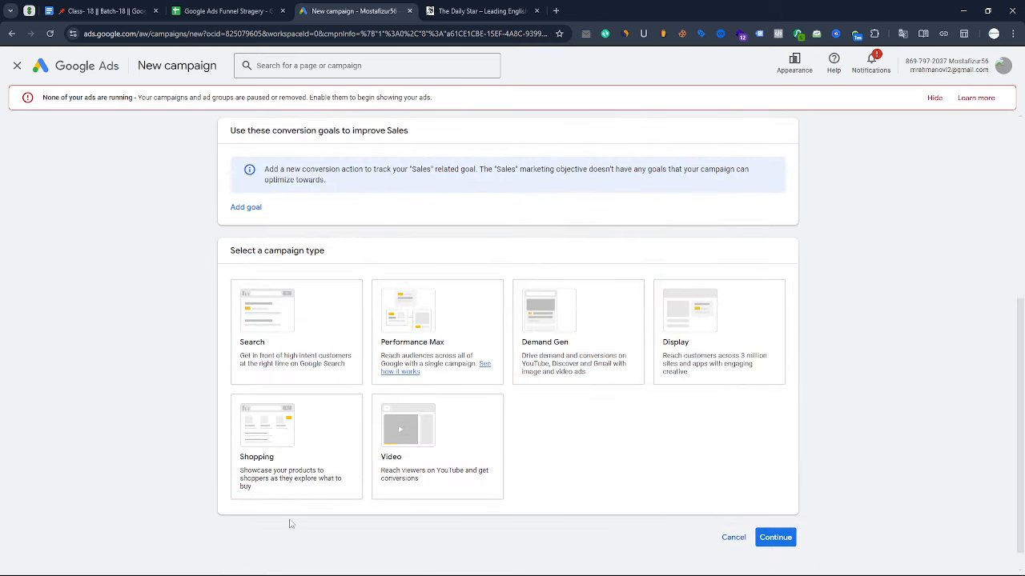
pyautogui.click(711, 344)
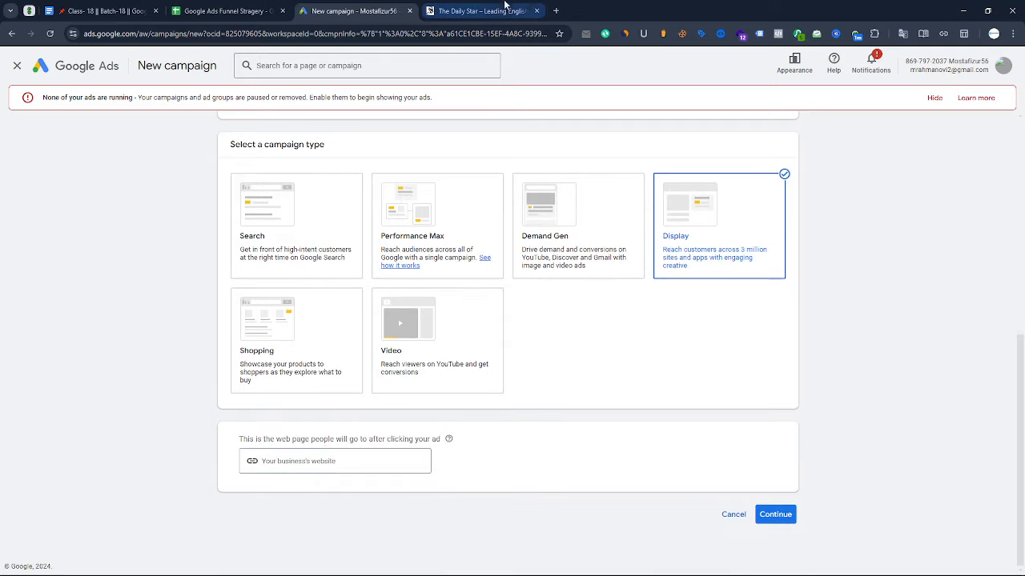
# - Open dev-iammostafizur.pantheonsite.io in a new browser tab and use its address as the campaign's landing page
pyautogui.click(554, 11)
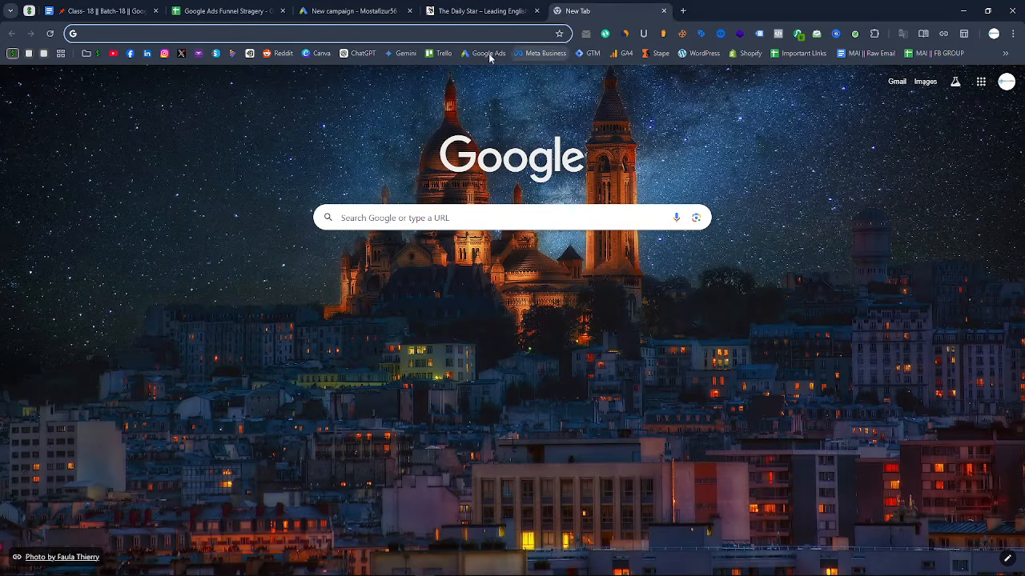
pyautogui.write('dev-iammostafizur.pantheonsite.io')
pyautogui.press('Return')
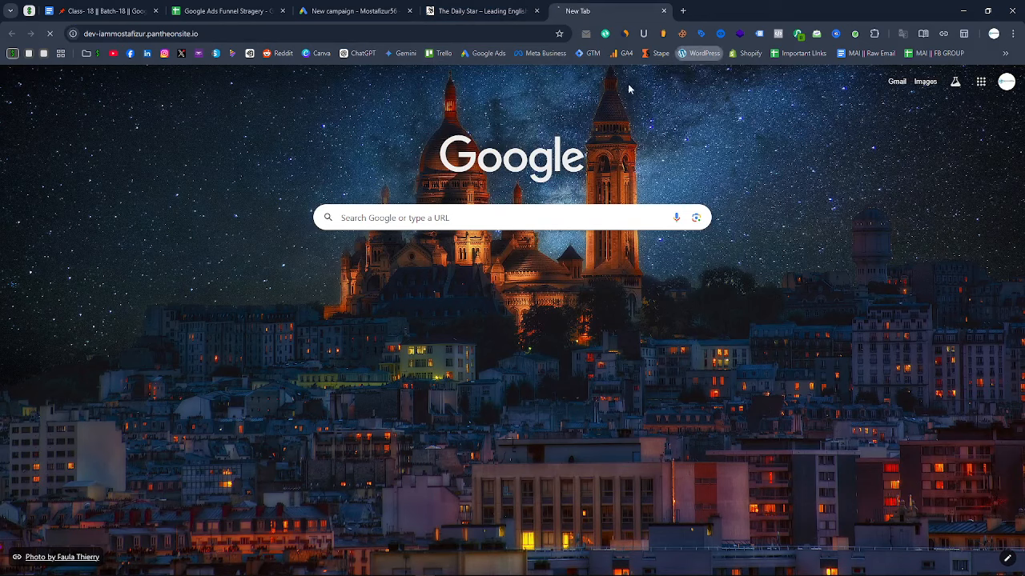
pyautogui.hotkey('ctrl', 'l')
pyautogui.hotkey('ctrl', 'c')
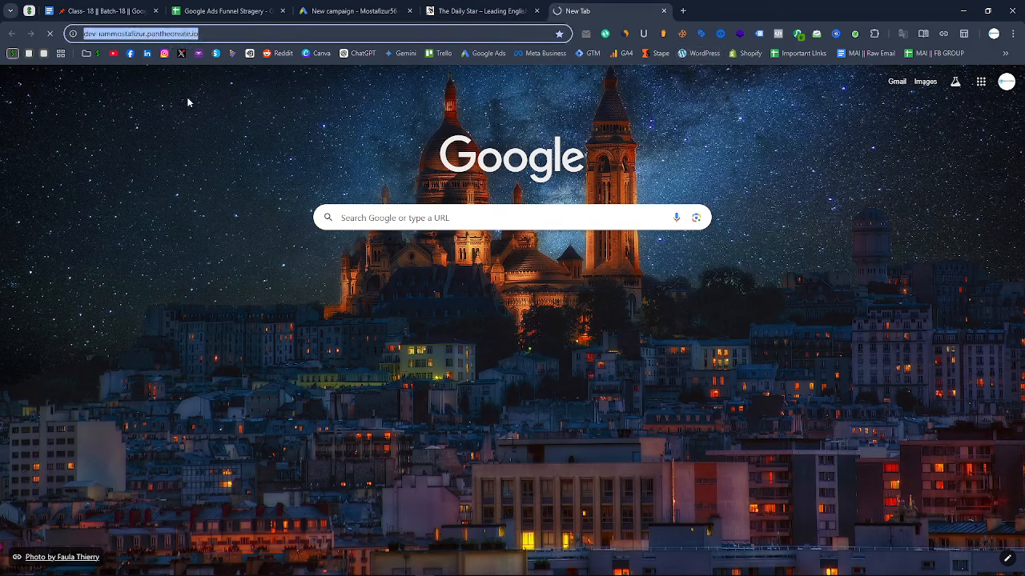
pyautogui.click(383, 16)
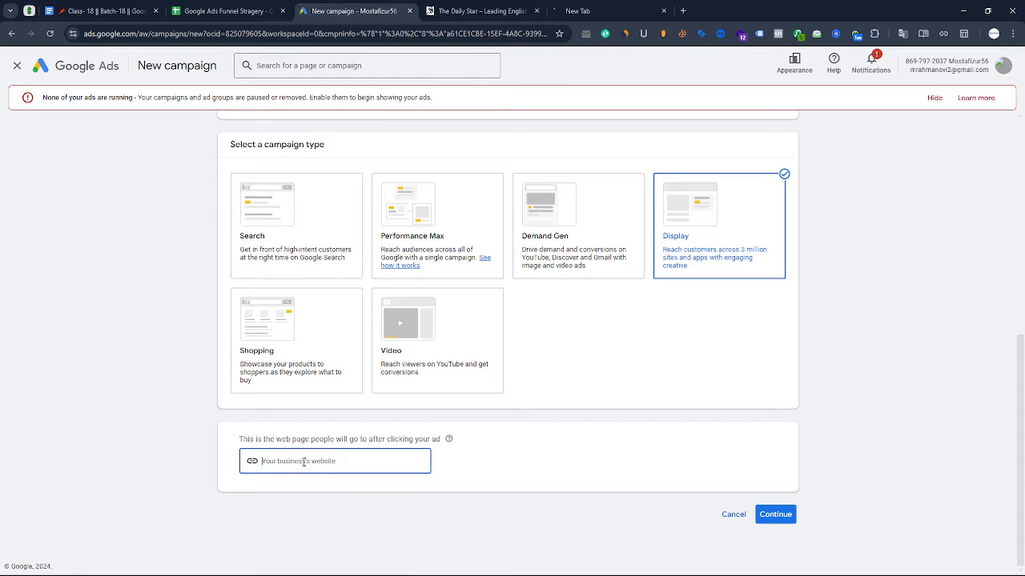
pyautogui.hotkey('ctrl', 'v')
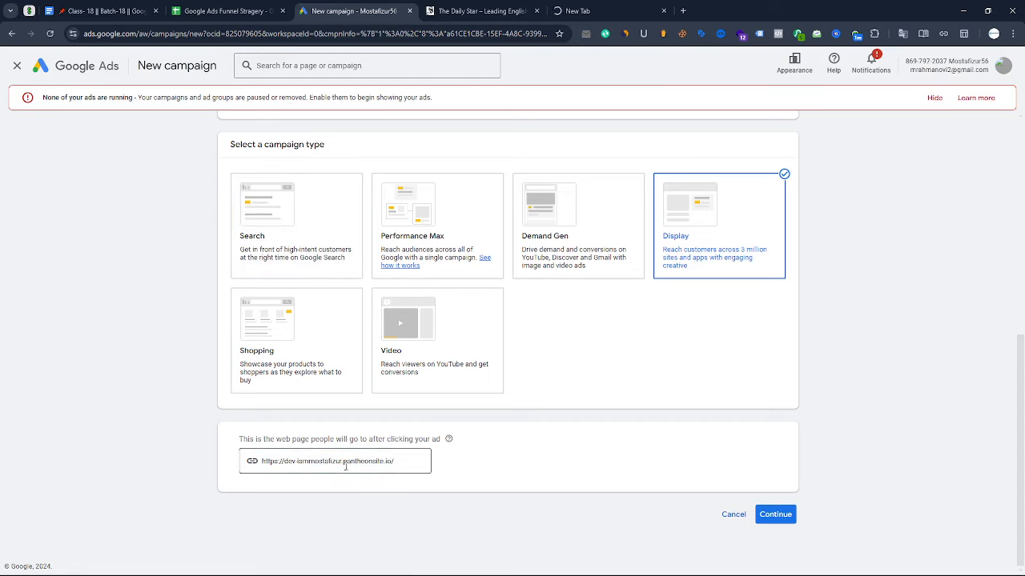
pyautogui.click(775, 514)
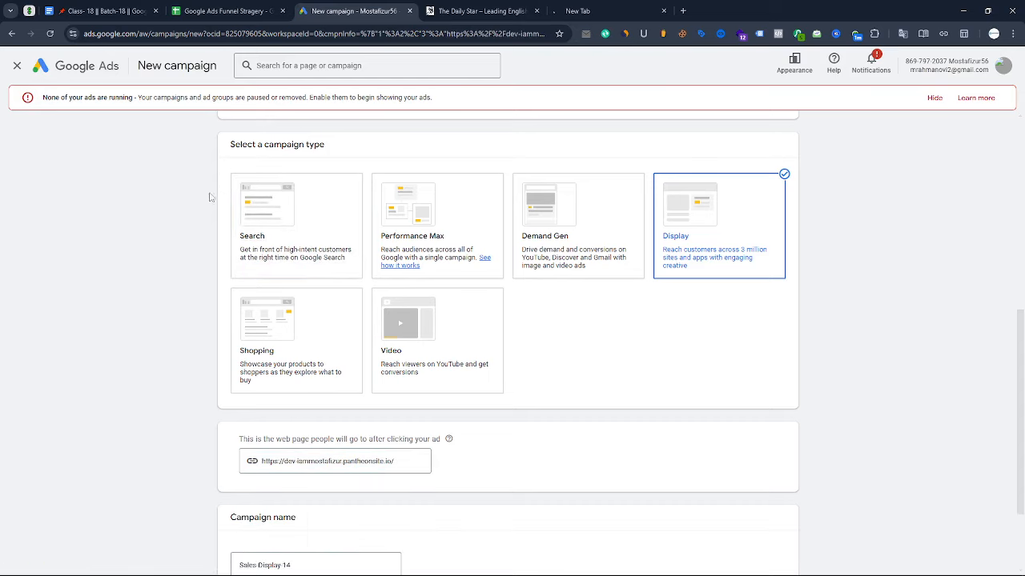
# - Keep the suggested campaign name and start a new campaign instead of finishing a saved draft
pyautogui.scroll(-2, 109, 279)
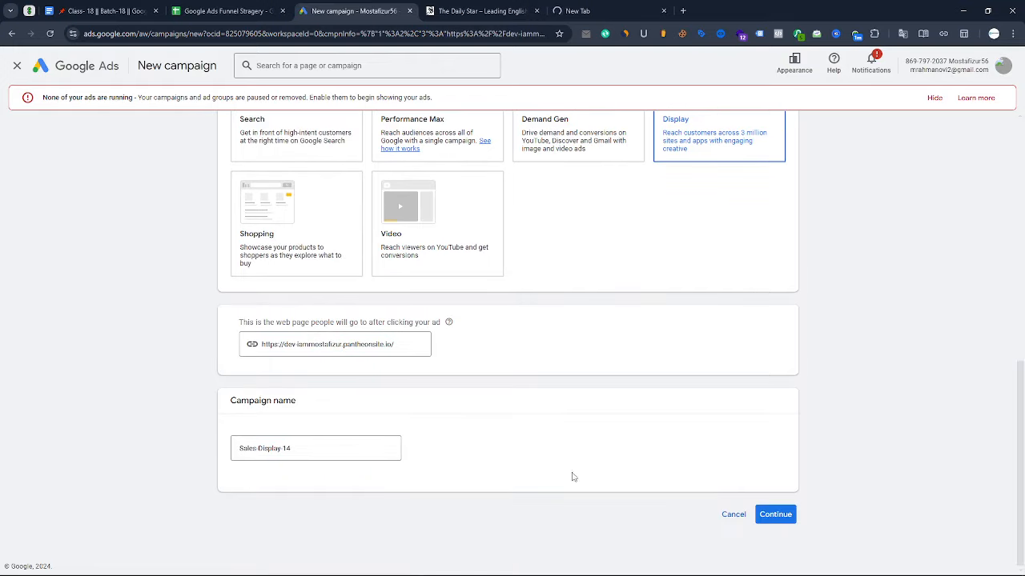
pyautogui.click(776, 515)
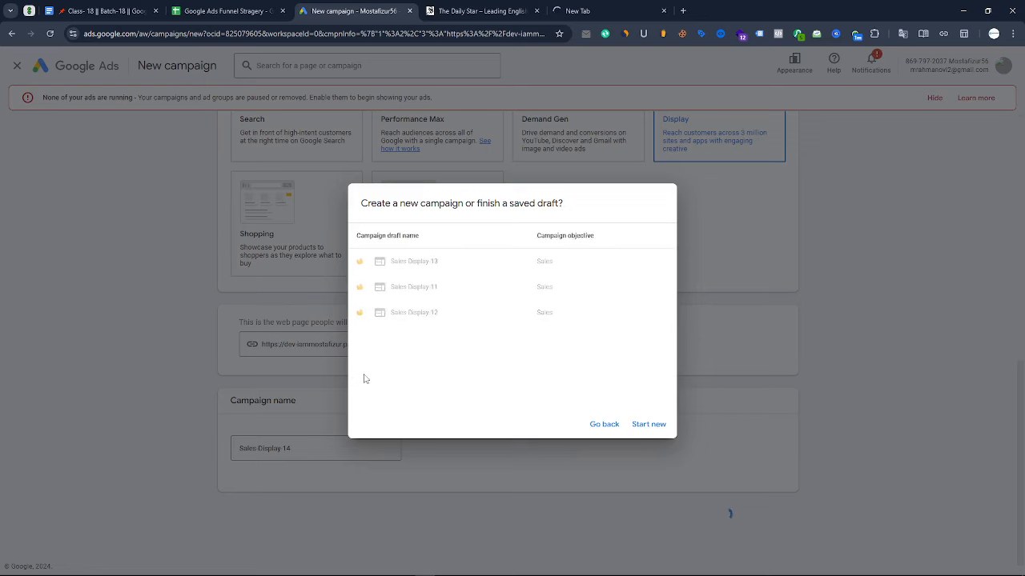
pyautogui.click(648, 425)
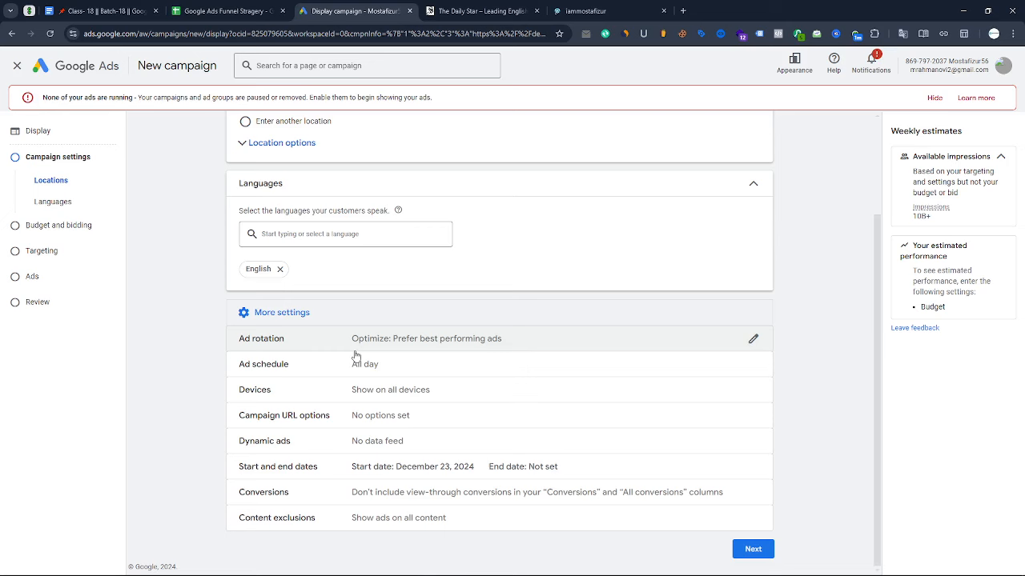
# - Review the Ad rotation and Devices options and the remaining additional campaign settings, keeping their defaults
pyautogui.click(587, 350)
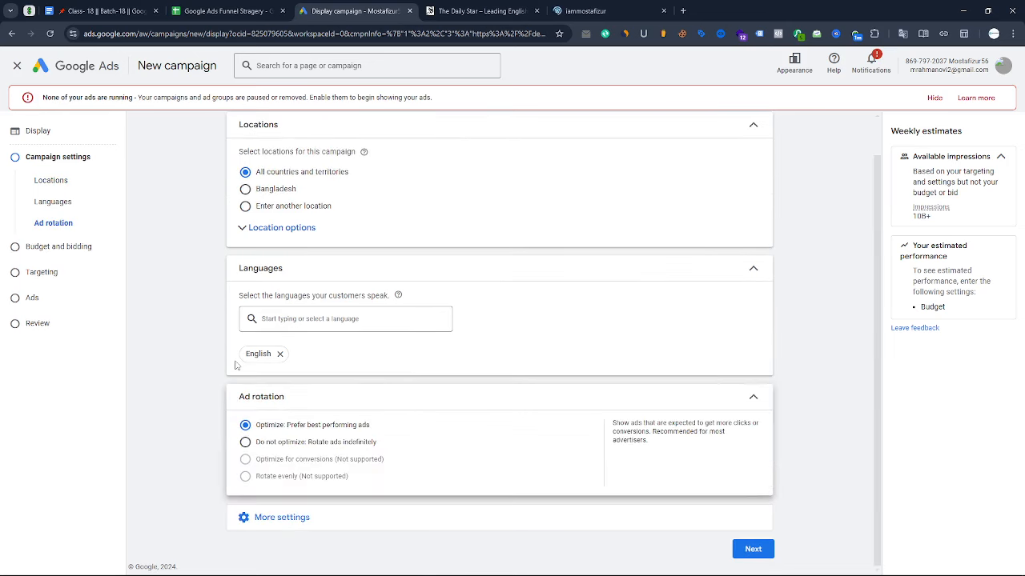
pyautogui.click(350, 527)
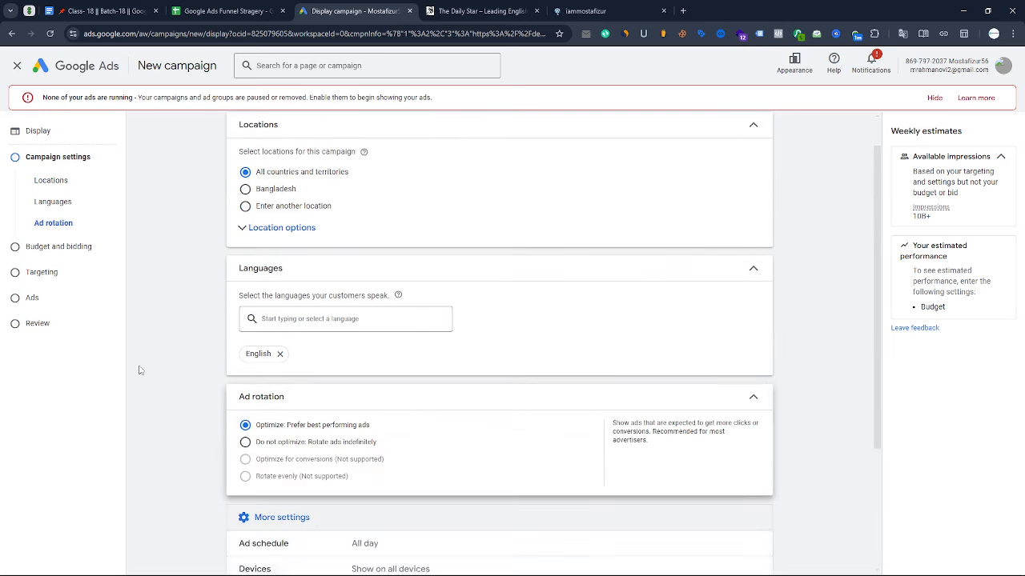
pyautogui.scroll(-3, 178, 345)
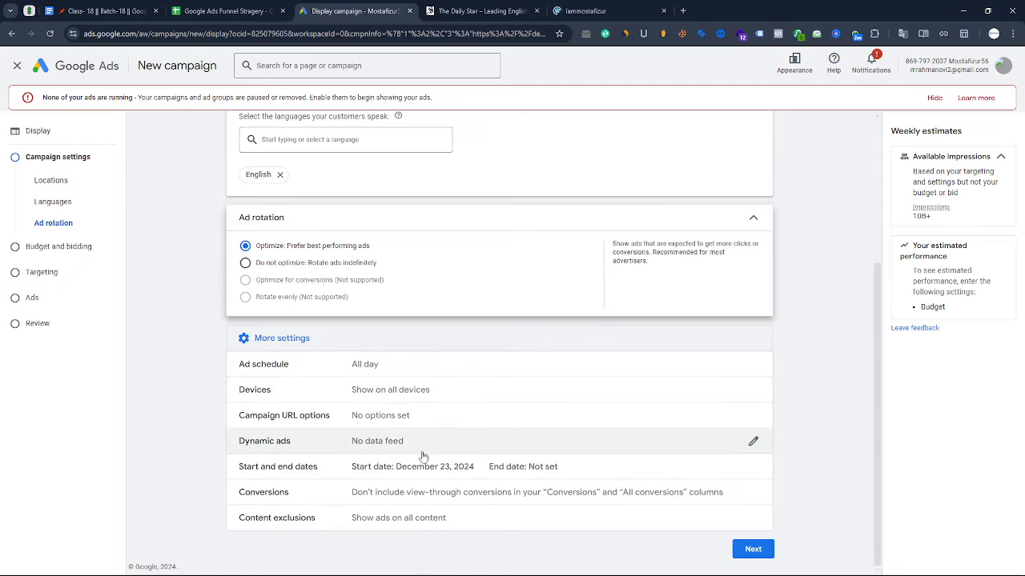
pyautogui.click(462, 396)
pyautogui.scroll(-1, 199, 352)
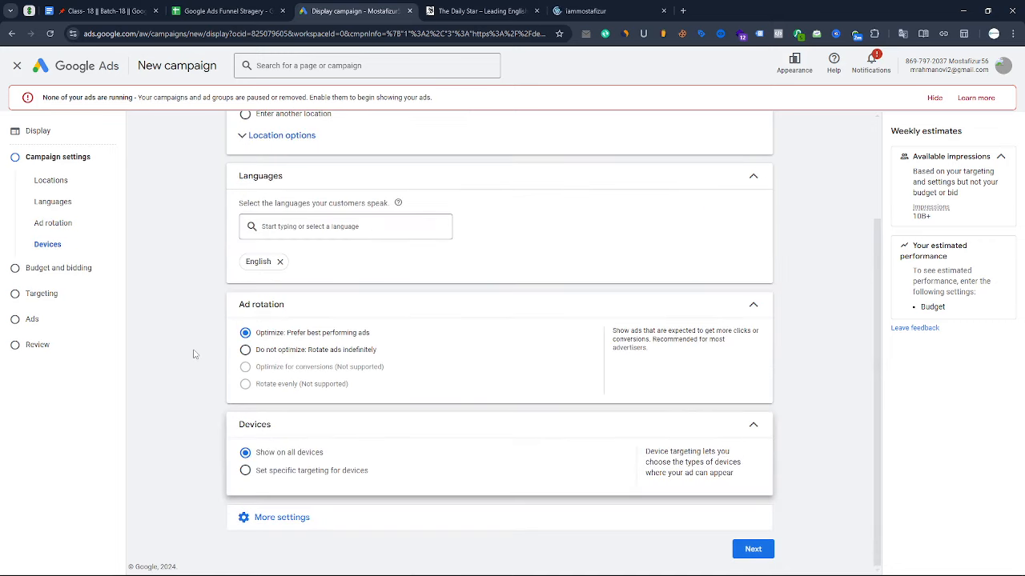
pyautogui.click(345, 522)
pyautogui.scroll(-2, 193, 388)
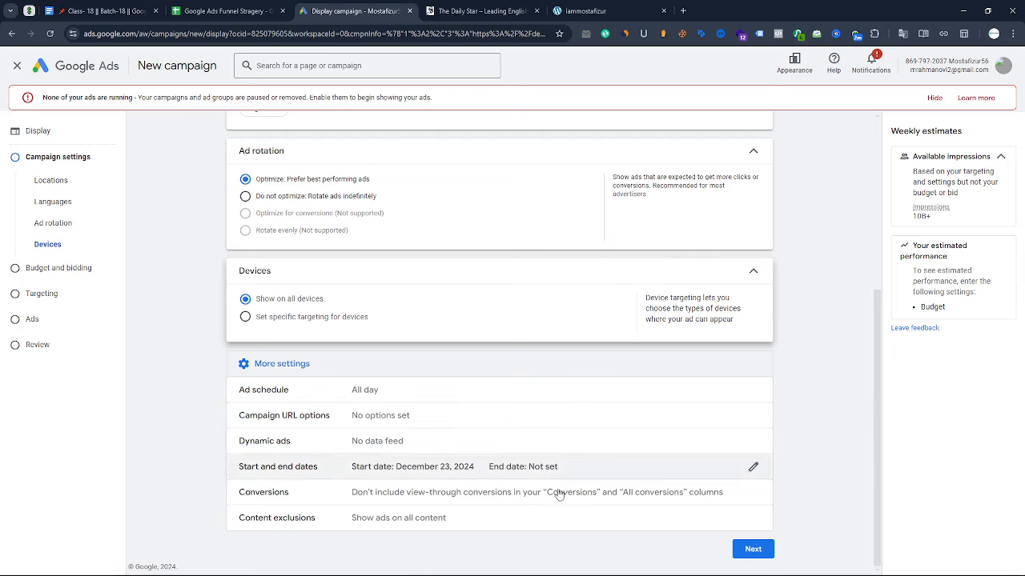
# - Set the average daily budget to $10, keep the Conversions bidding focus, and show the targeting types that can be added
pyautogui.click(753, 549)
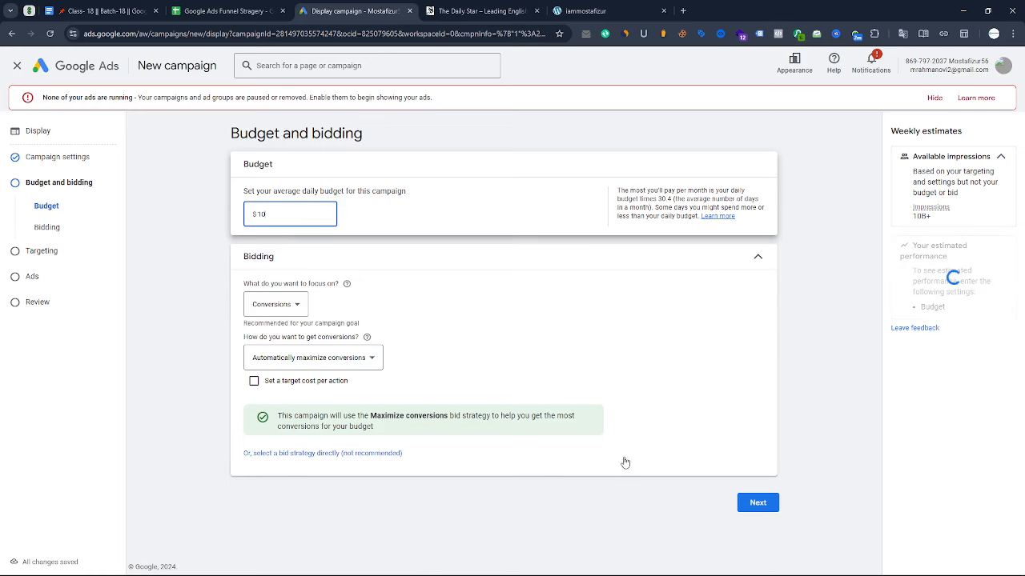
pyautogui.click(758, 503)
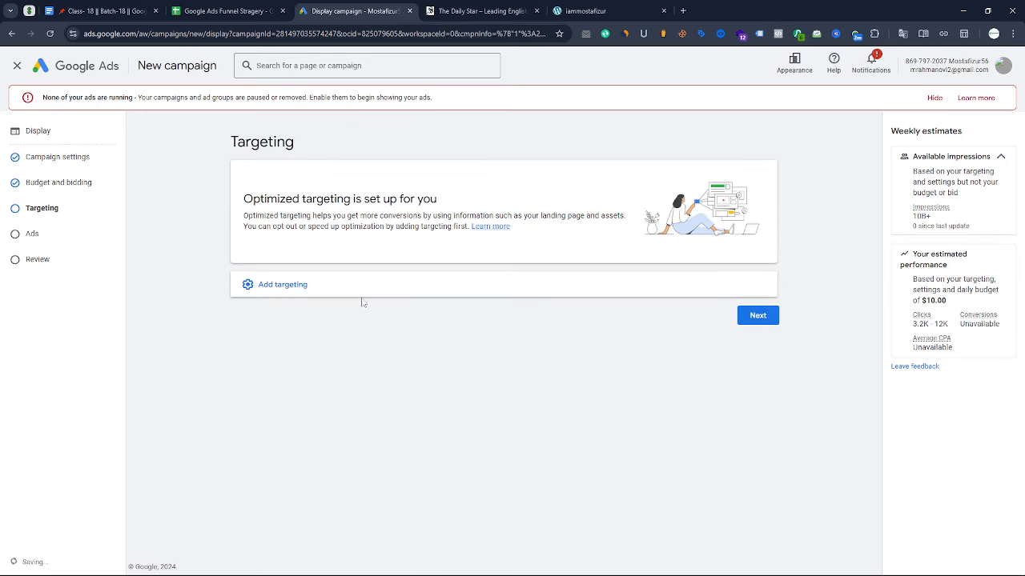
pyautogui.click(368, 294)
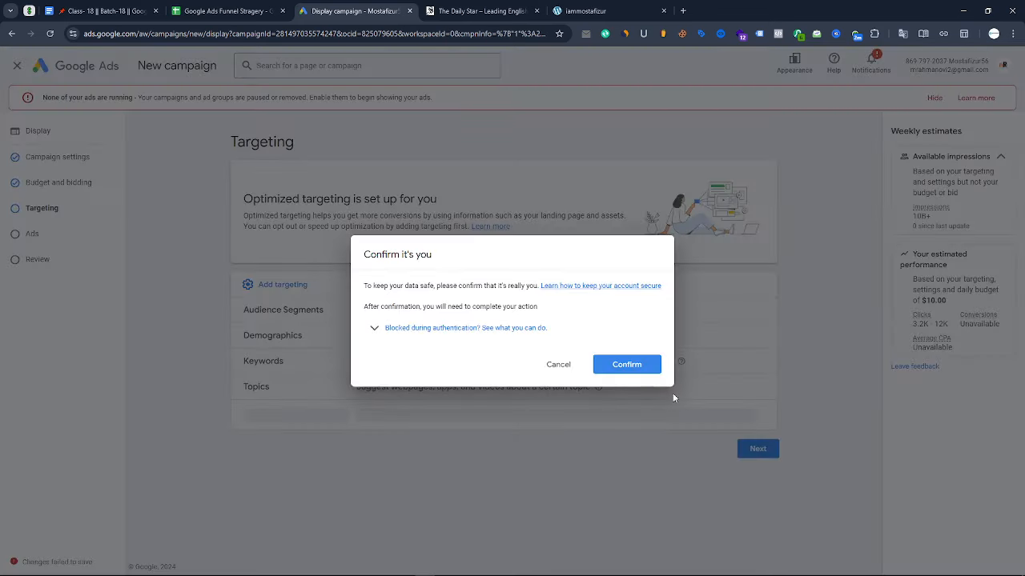
# - Dismiss the identity confirmation request and its verification window without completing the verification
pyautogui.click(626, 370)
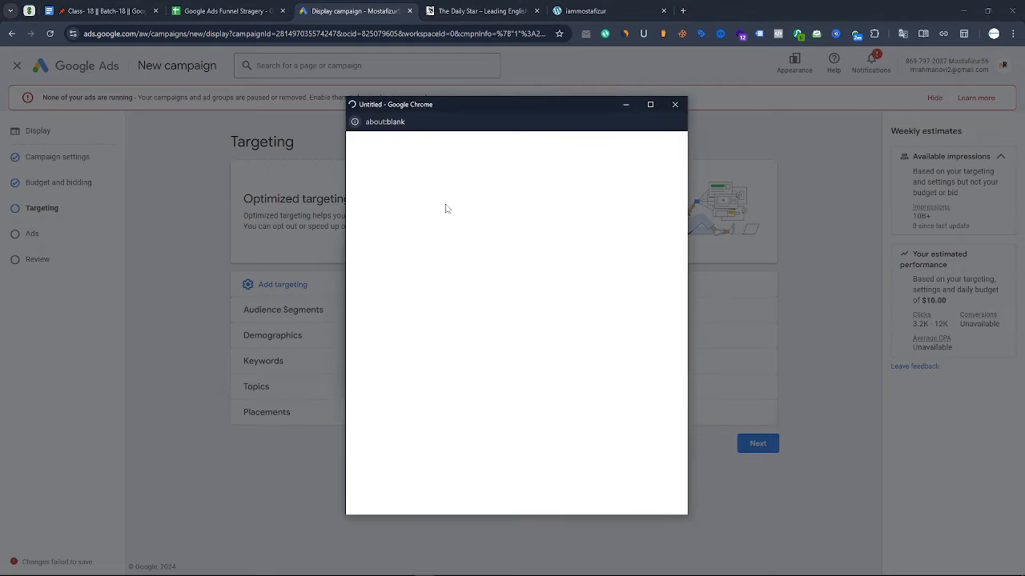
pyautogui.click(623, 106)
pyautogui.click(556, 362)
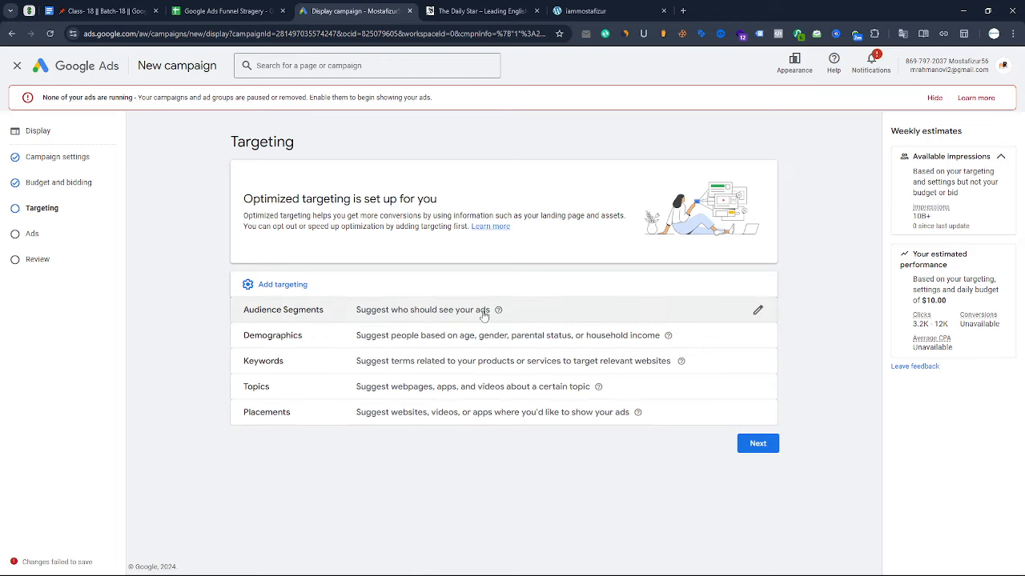
# - Open Audience Segments targeting and browse its categories from detailed demographics to custom segments
pyautogui.click(575, 312)
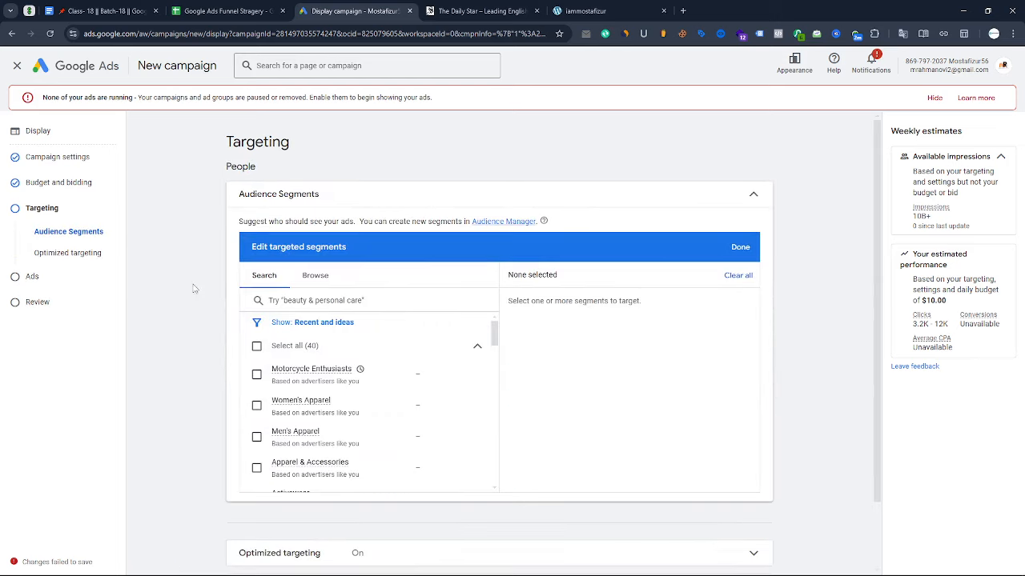
pyautogui.scroll(-2, 184, 274)
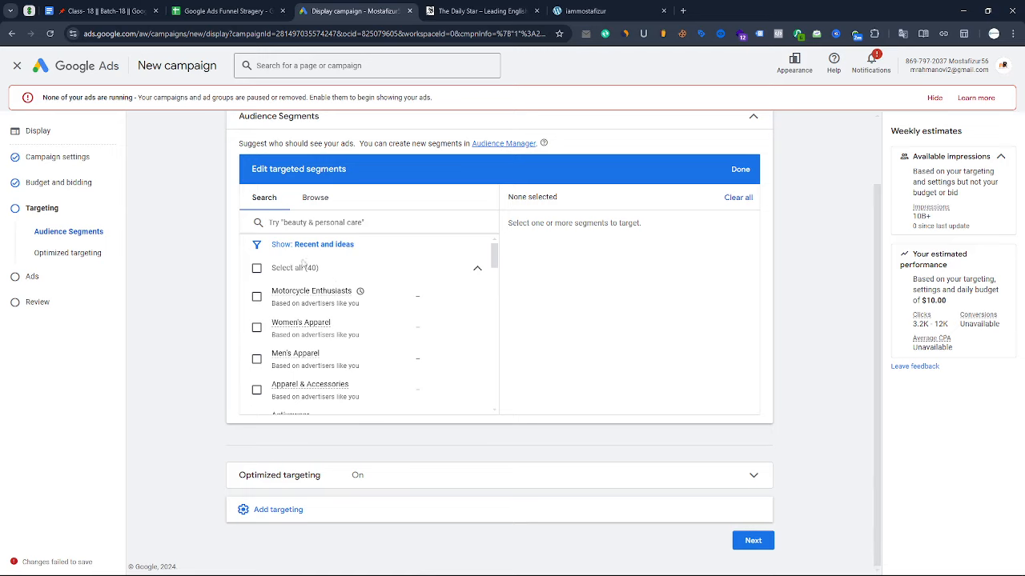
pyautogui.click(315, 197)
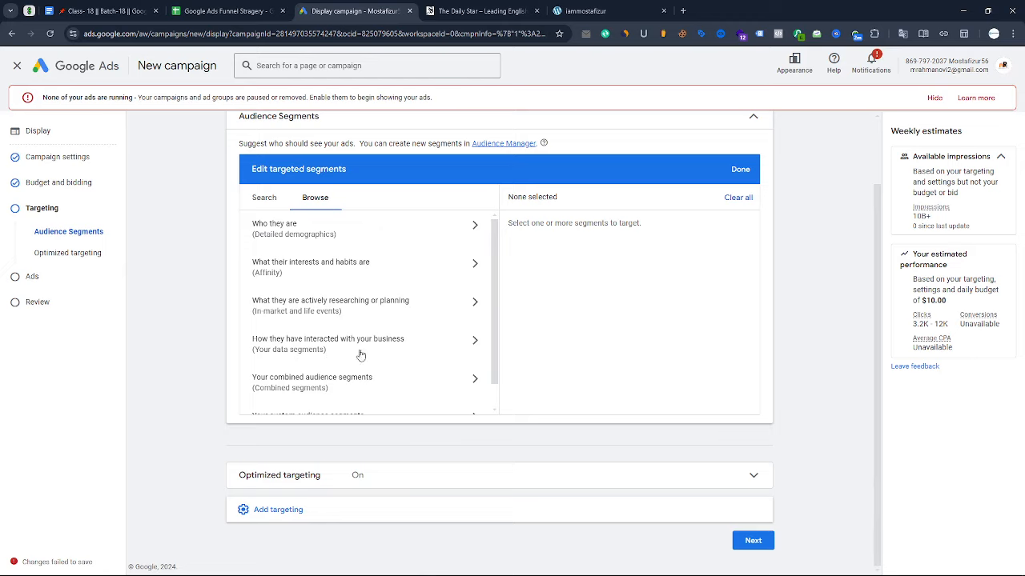
pyautogui.scroll(-1, 349, 352)
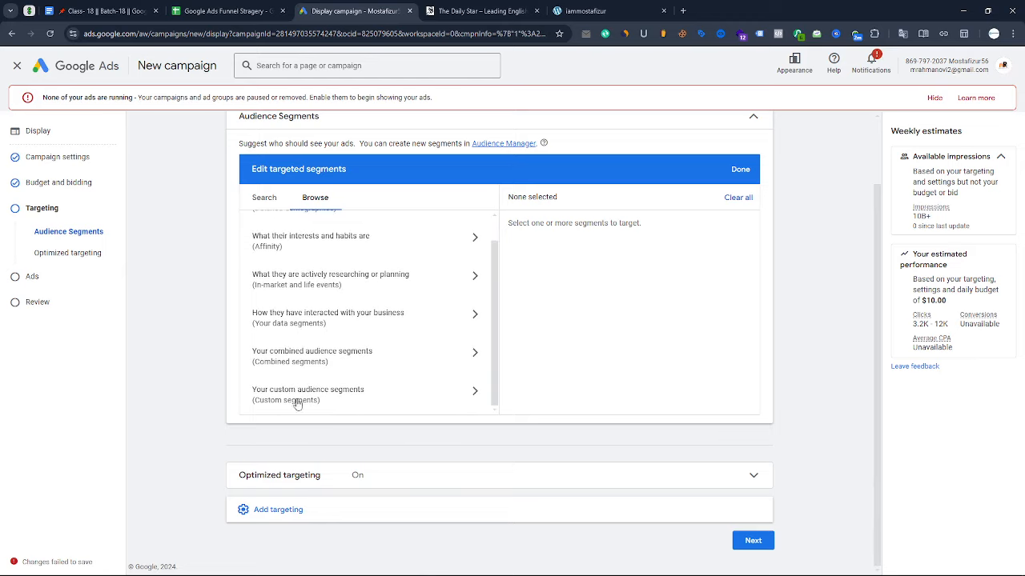
# - Browse the detailed demographics categories, examining the Parental Status, Marital Status, Education and Homeownership Status options
pyautogui.scroll(2, 383, 340)
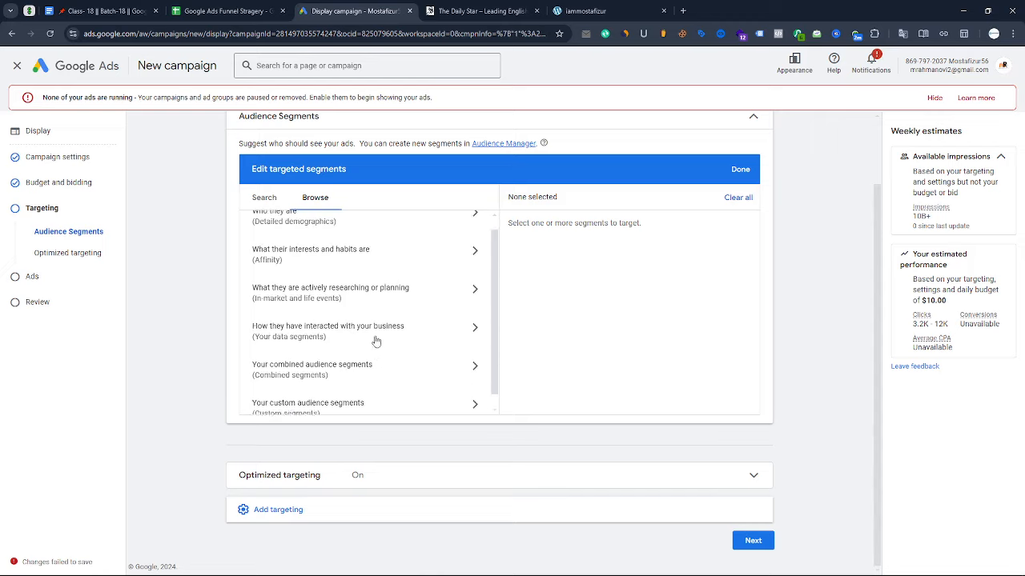
pyautogui.click(369, 232)
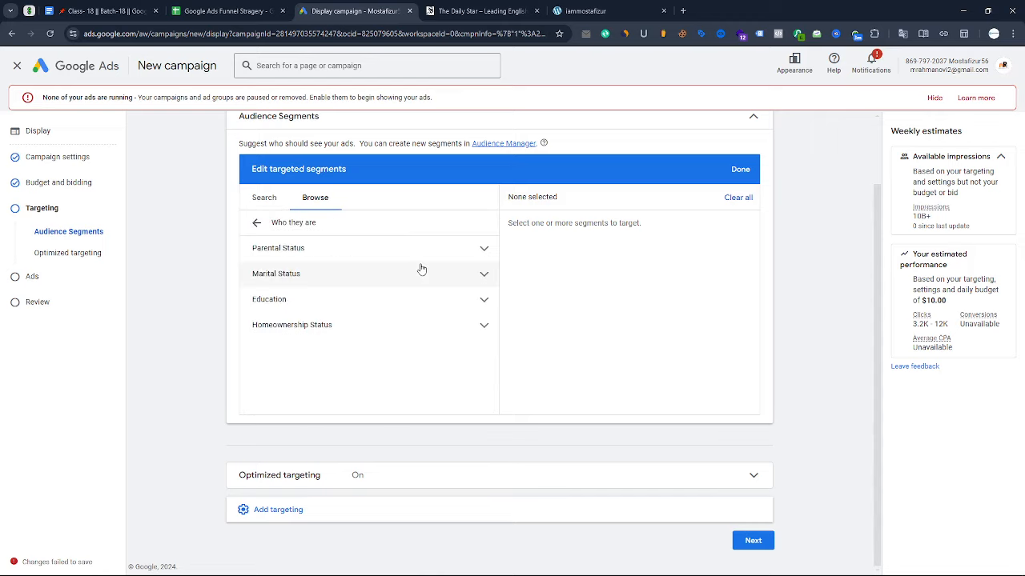
pyautogui.click(368, 249)
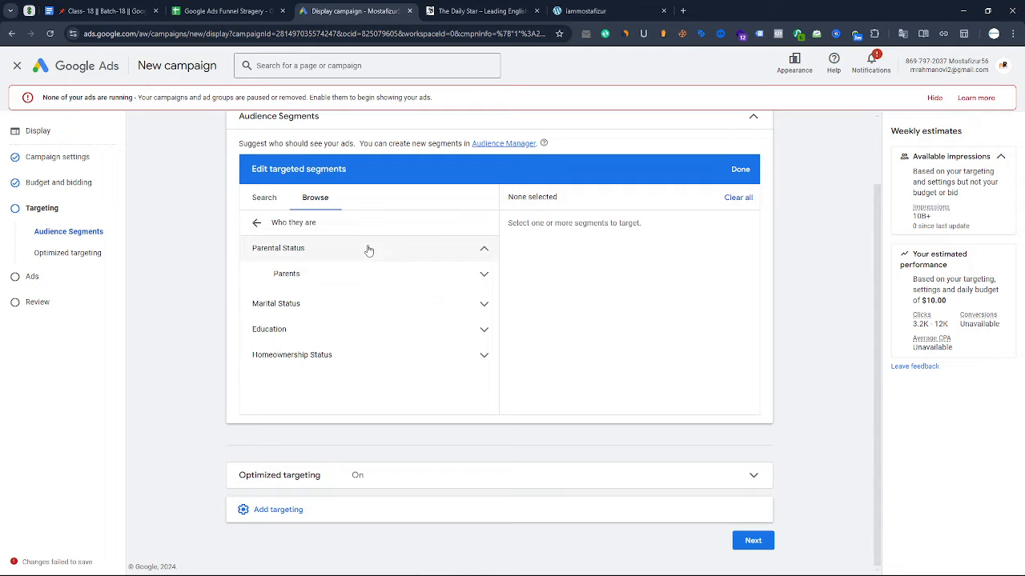
pyautogui.click(441, 279)
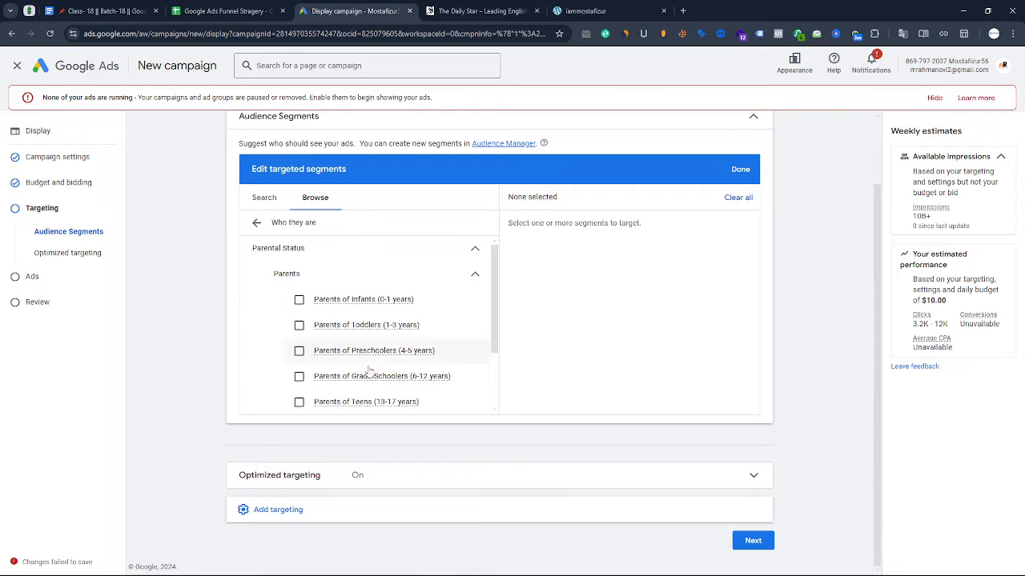
pyautogui.click(477, 278)
pyautogui.click(286, 308)
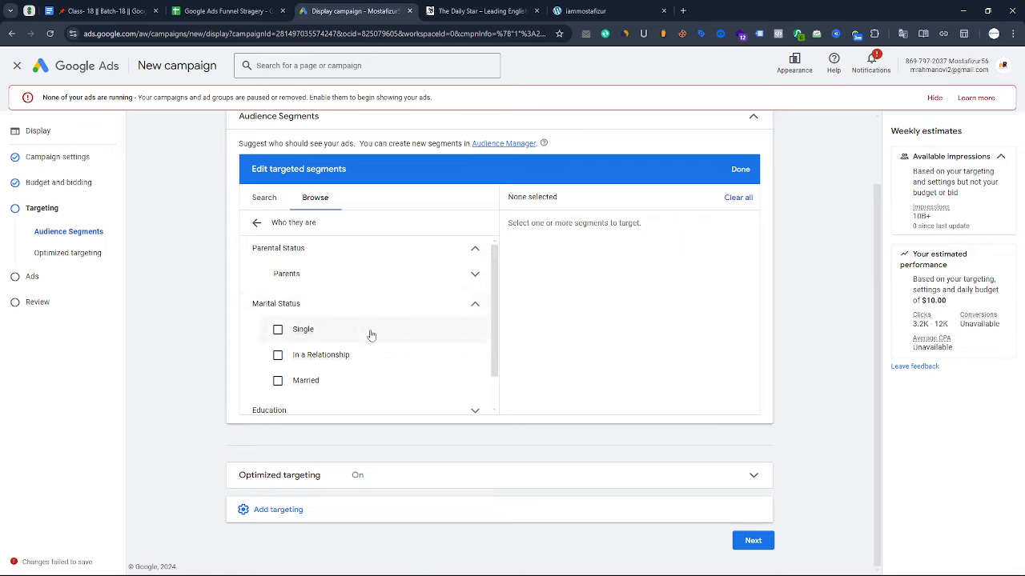
pyautogui.click(348, 304)
pyautogui.click(288, 331)
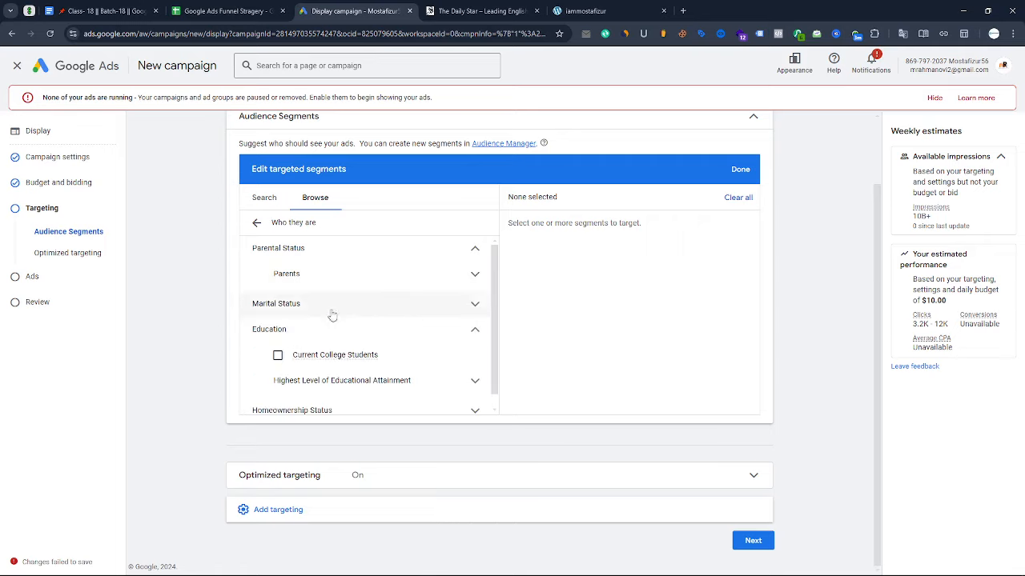
pyautogui.scroll(-1, 332, 316)
pyautogui.click(311, 314)
pyautogui.click(324, 358)
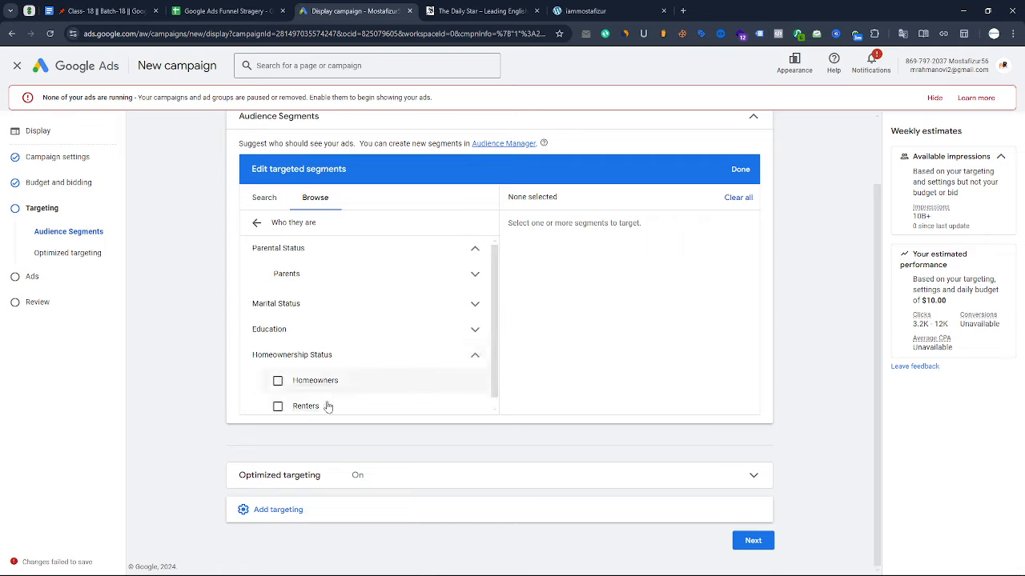
pyautogui.scroll(-1, 344, 344)
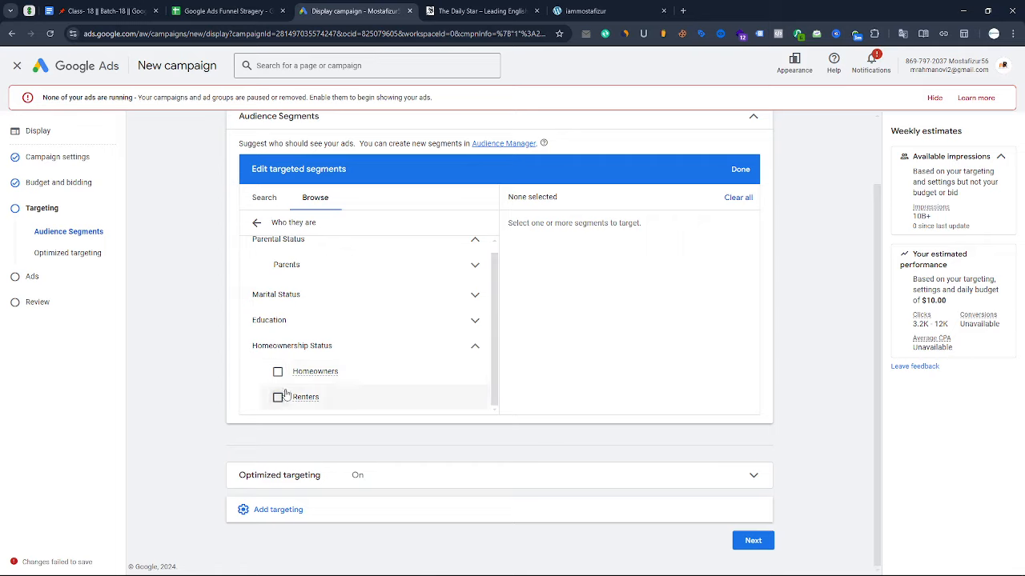
pyautogui.click(256, 224)
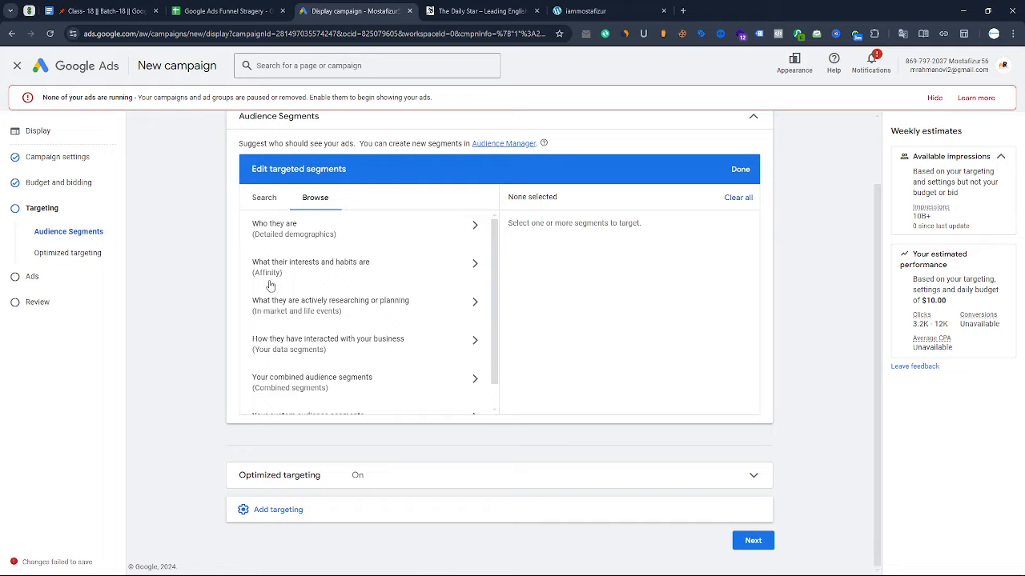
# - Add the Lifestyles & Hobbies affinity segment to the targeted segments and return to the segment categories
pyautogui.click(384, 275)
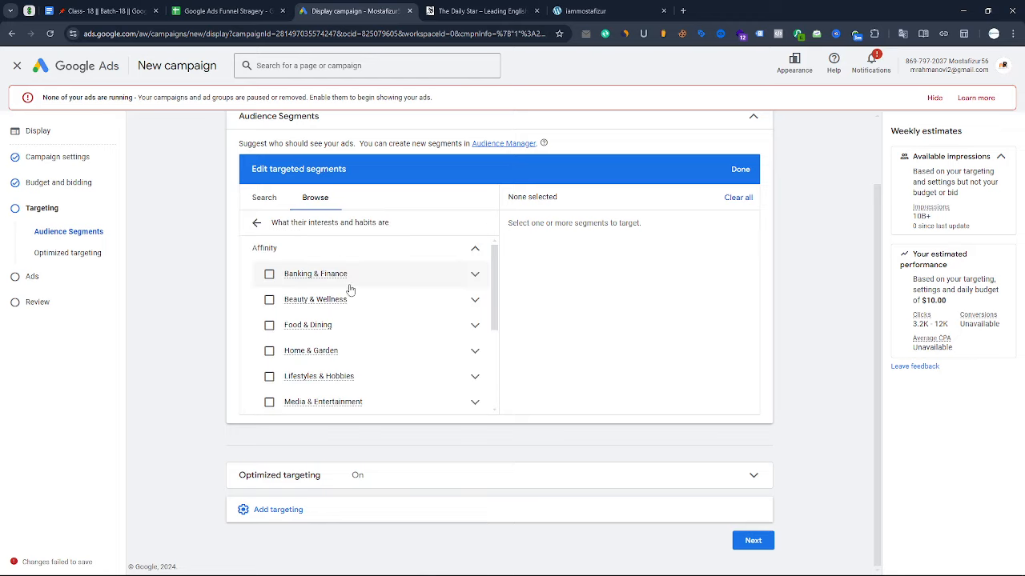
pyautogui.scroll(-1, 341, 307)
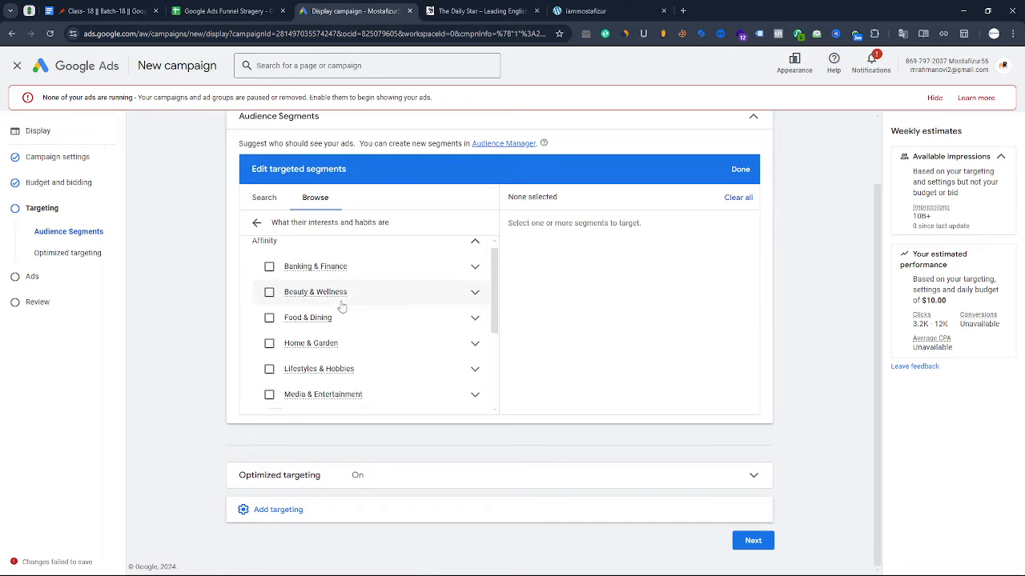
pyautogui.scroll(-2, 342, 307)
pyautogui.click(422, 280)
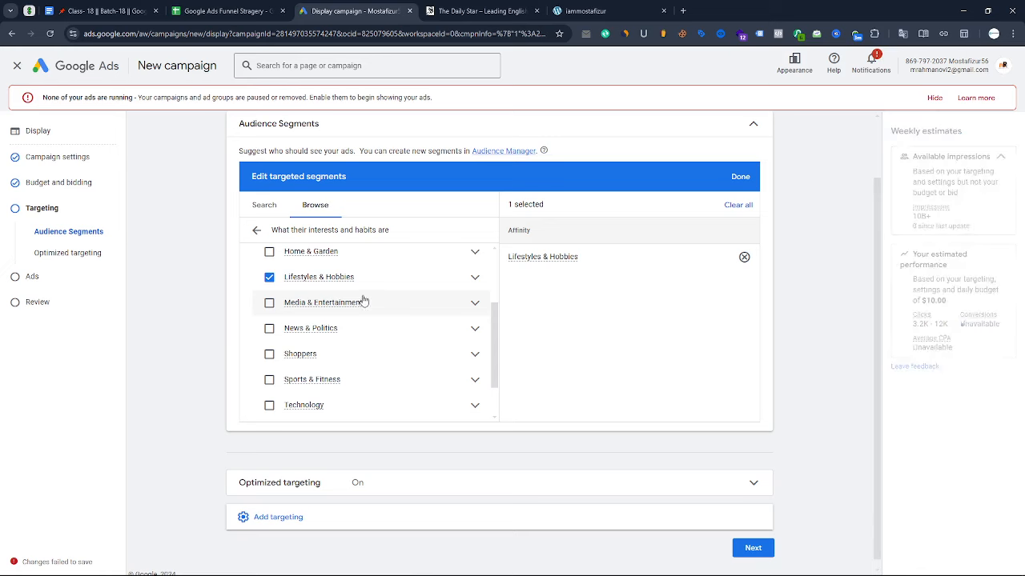
pyautogui.click(256, 230)
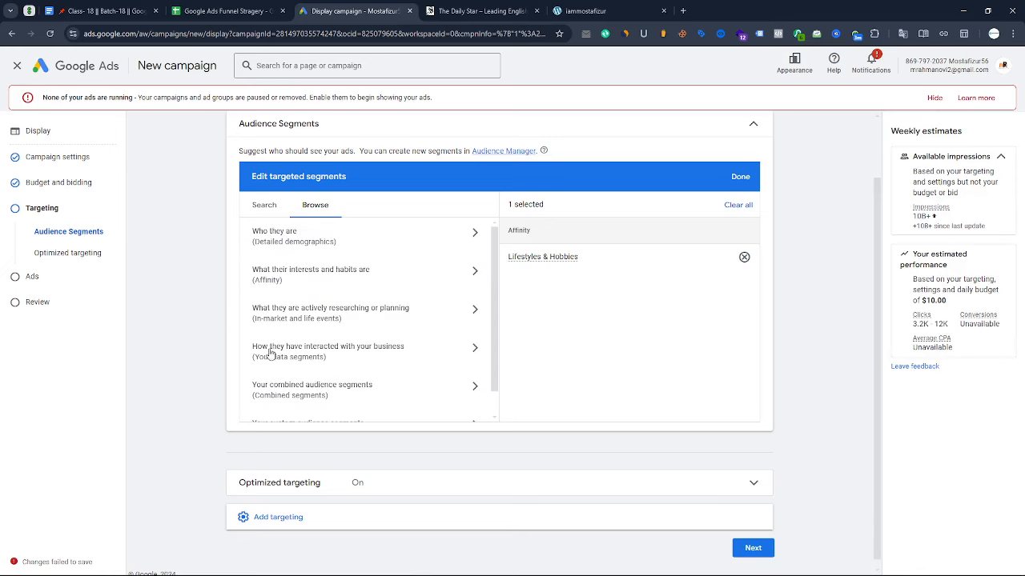
# - Examine the in-market segments under what people are actively researching or planning, from baby products to seasonal shopping and software
pyautogui.click(378, 324)
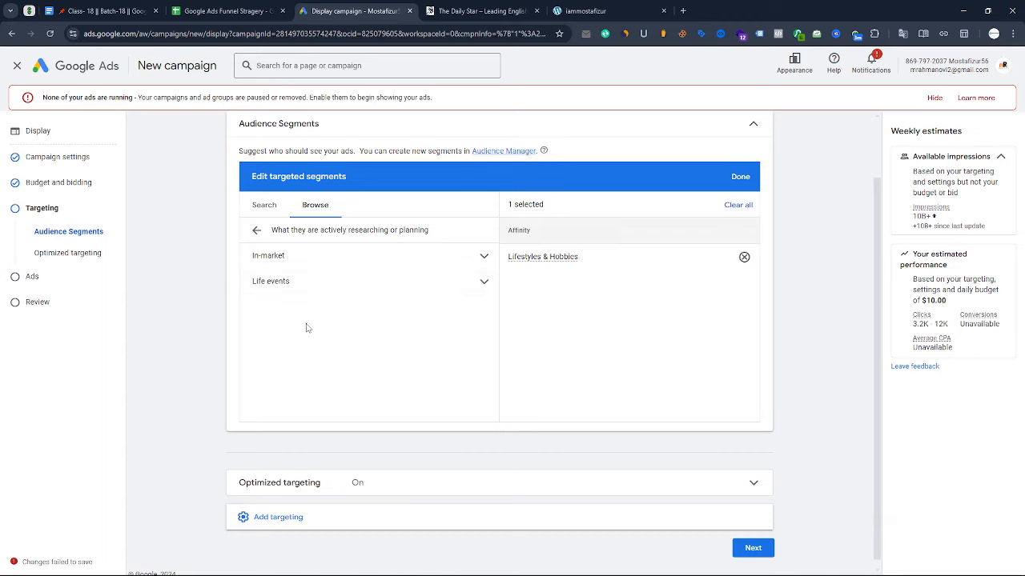
pyautogui.click(445, 257)
pyautogui.scroll(-2, 306, 302)
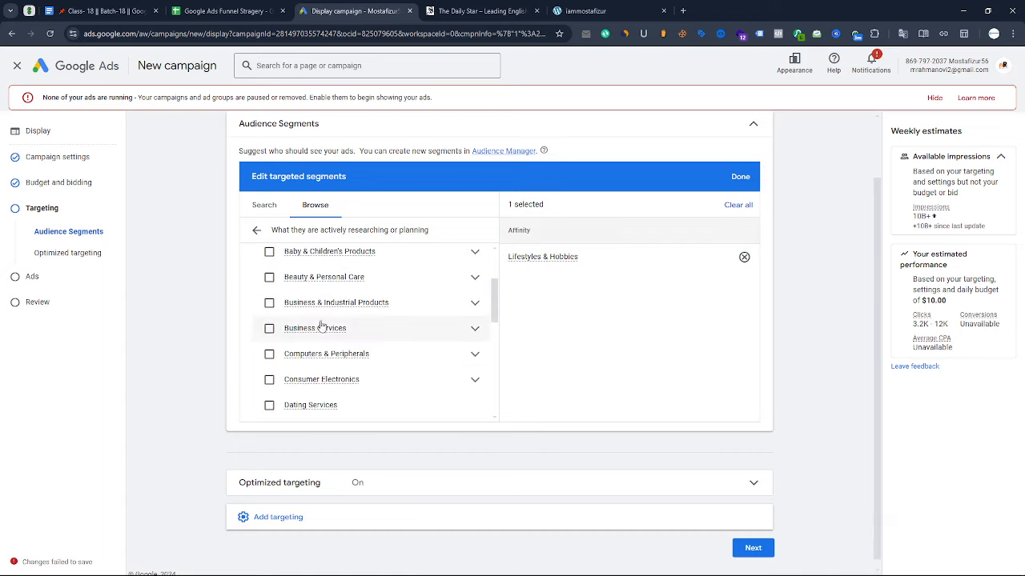
pyautogui.scroll(-2, 316, 333)
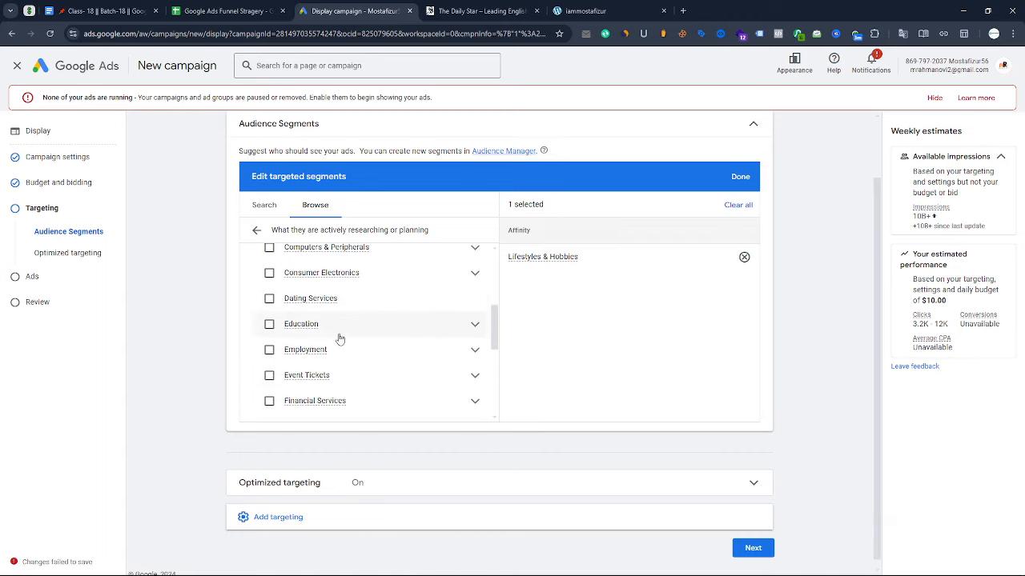
pyautogui.scroll(-1, 349, 350)
pyautogui.scroll(-1, 349, 350)
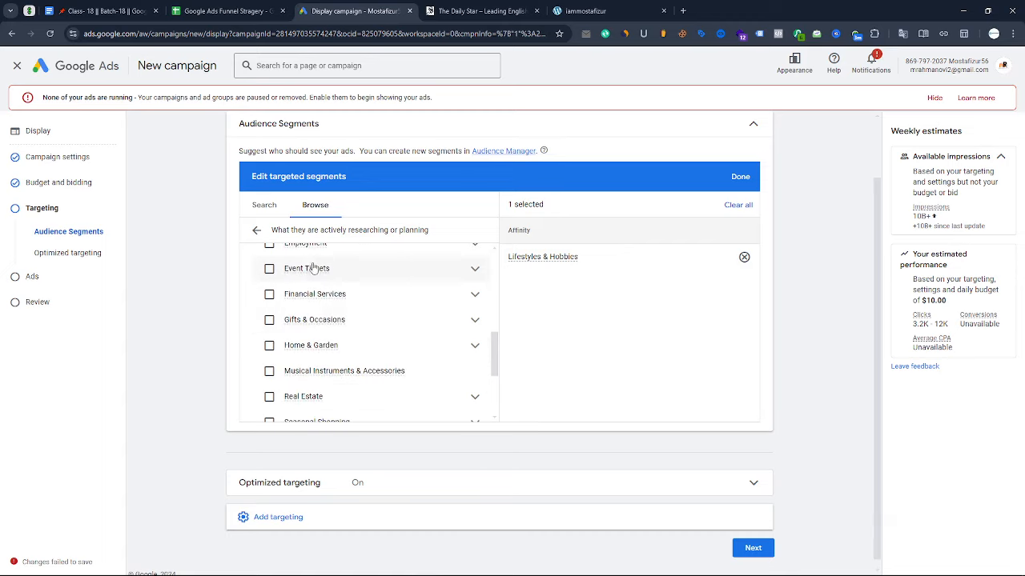
pyautogui.scroll(-1, 328, 380)
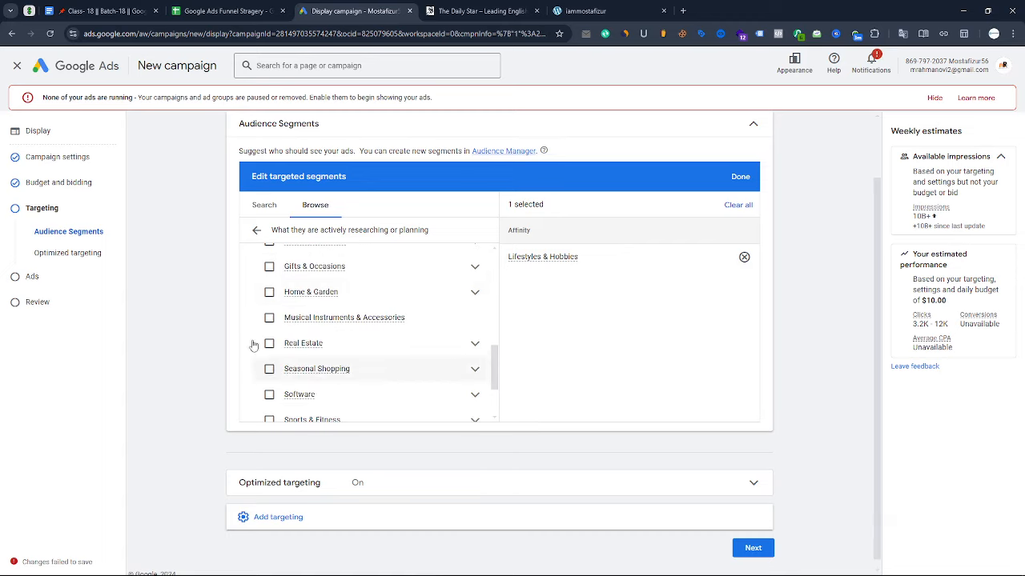
pyautogui.click(256, 229)
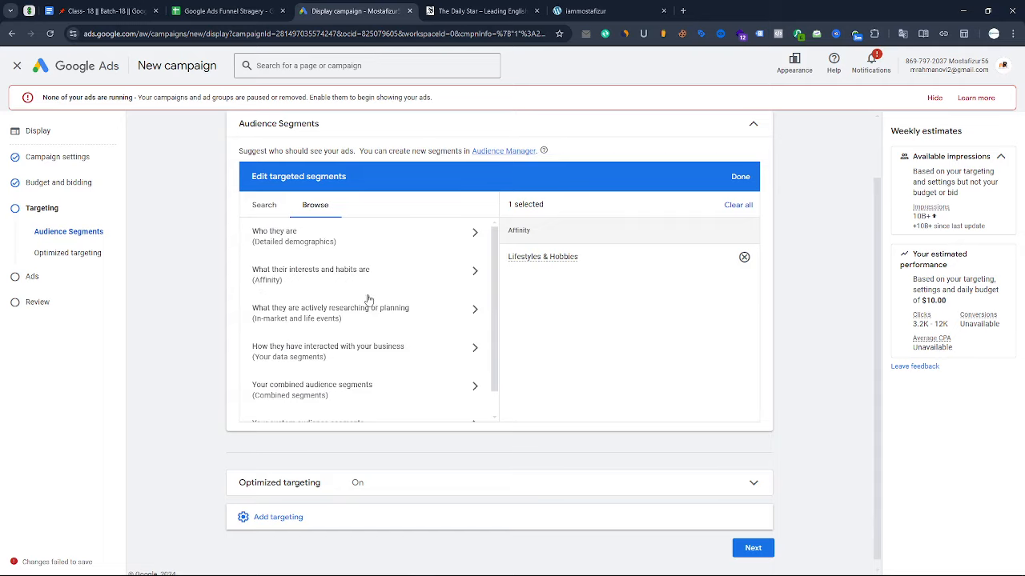
# - Review the existing combined audience segments and custom audience segments without selecting any
pyautogui.scroll(-1, 368, 304)
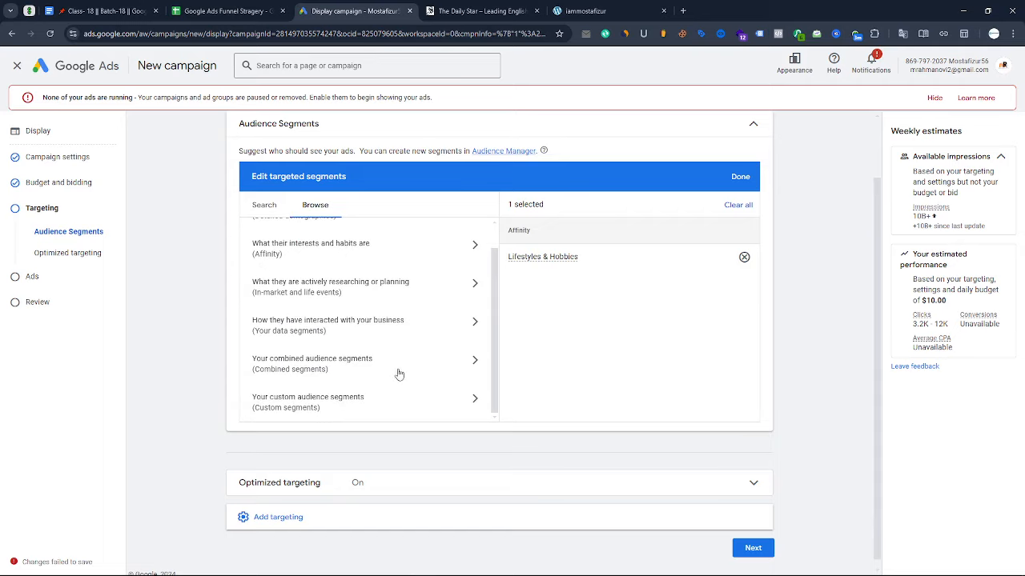
pyautogui.click(347, 372)
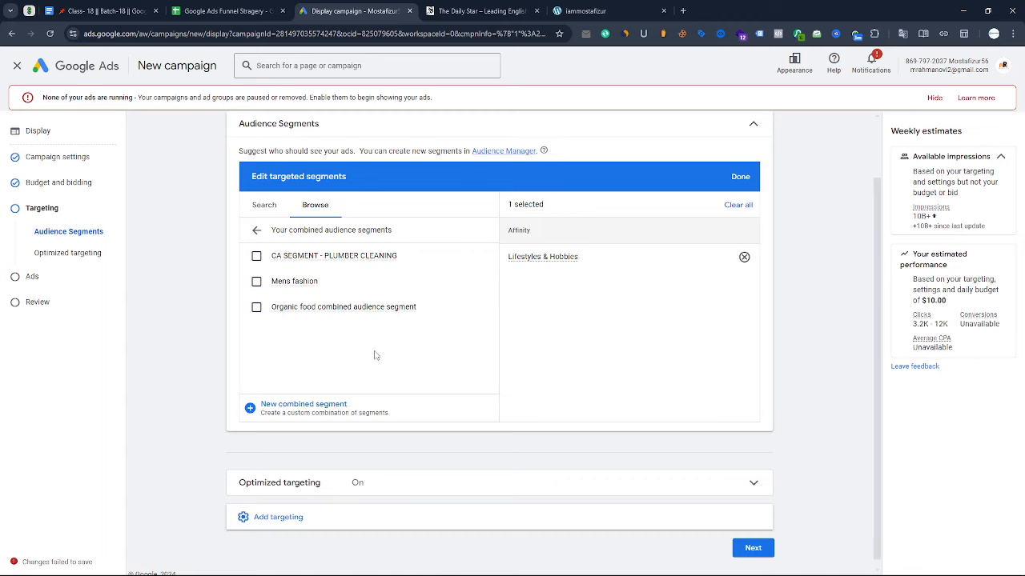
pyautogui.click(257, 232)
pyautogui.click(338, 308)
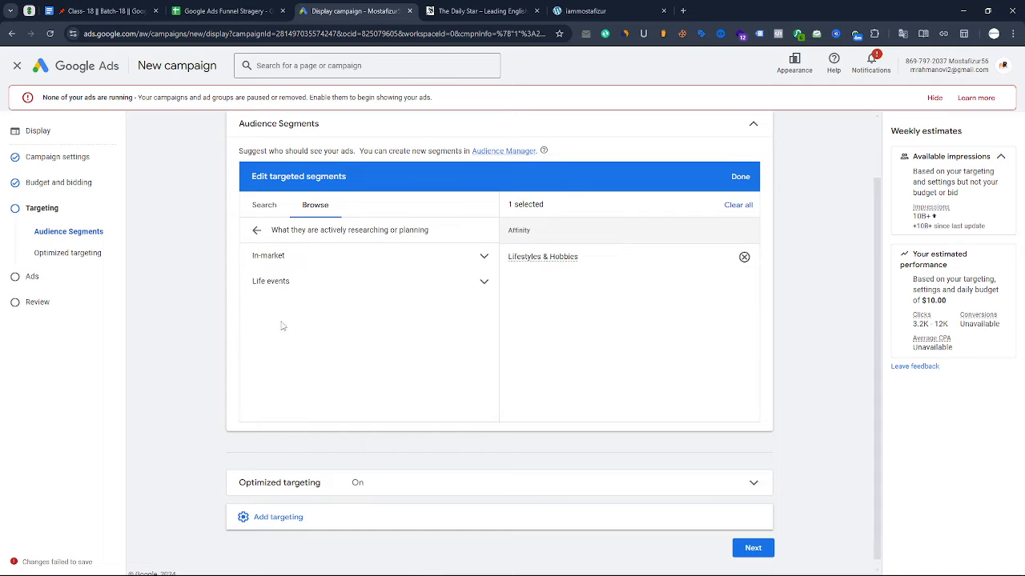
pyautogui.click(256, 230)
pyautogui.scroll(-2, 384, 392)
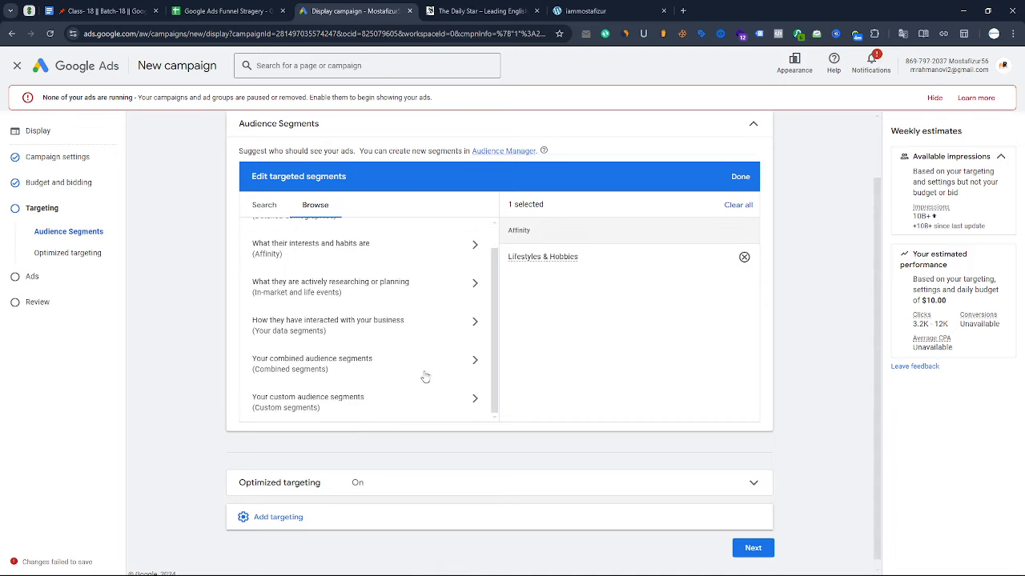
pyautogui.click(285, 413)
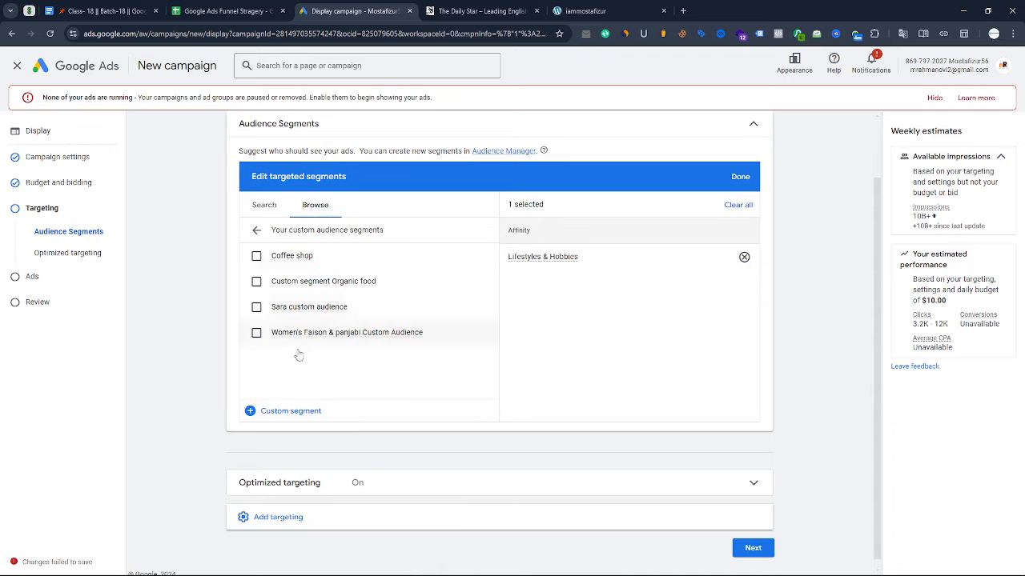
pyautogui.click(256, 230)
pyautogui.scroll(-2, 360, 251)
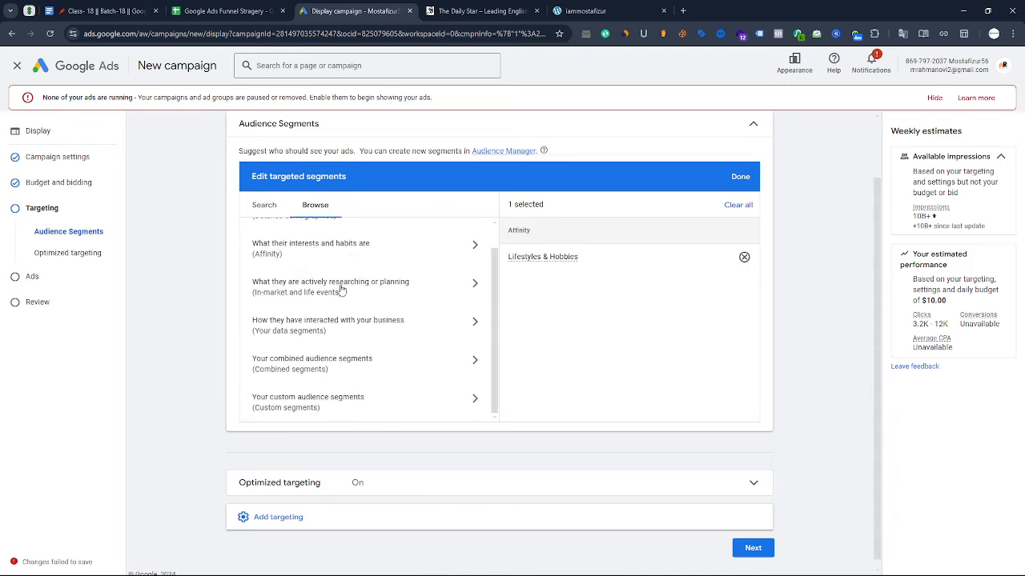
# - Start a new custom segment named "fashoin audience" with the purchase intention "black formal shoes for men"
pyautogui.click(316, 404)
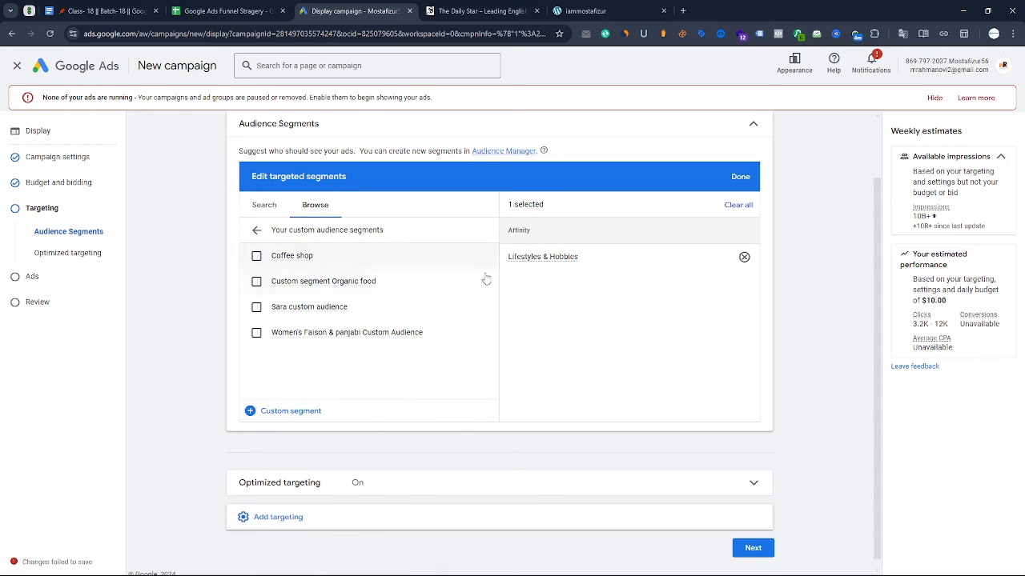
pyautogui.click(260, 413)
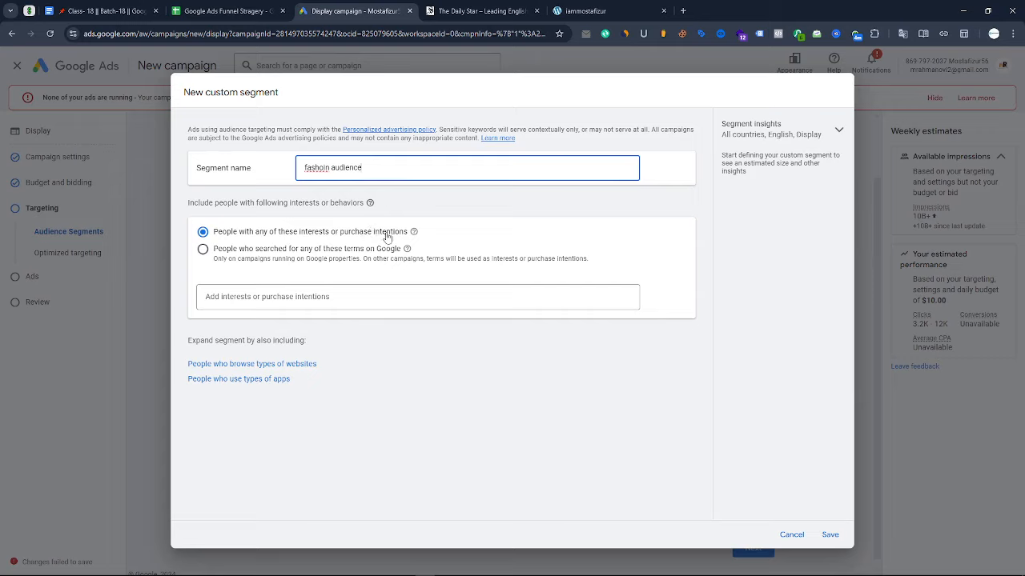
pyautogui.click(266, 294)
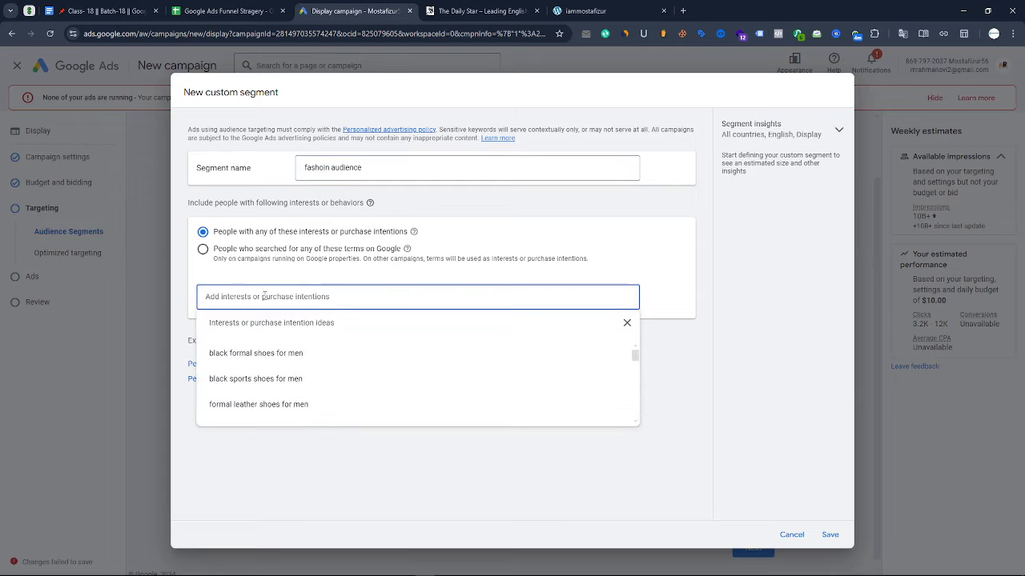
pyautogui.click(261, 353)
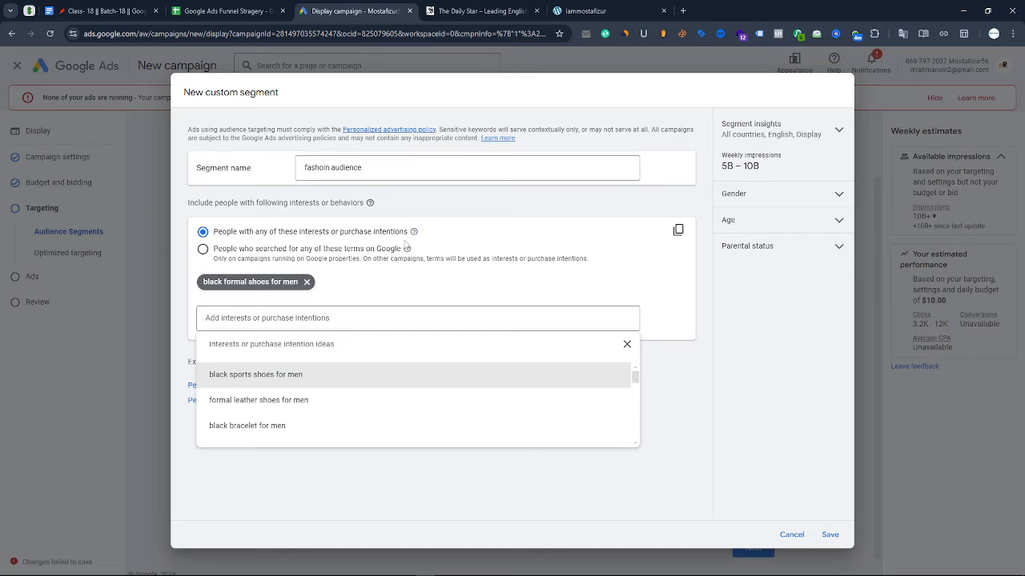
# - Switch the custom segment to people who searched for its terms on Google, view the search term ideas, and discard the segment
pyautogui.click(203, 250)
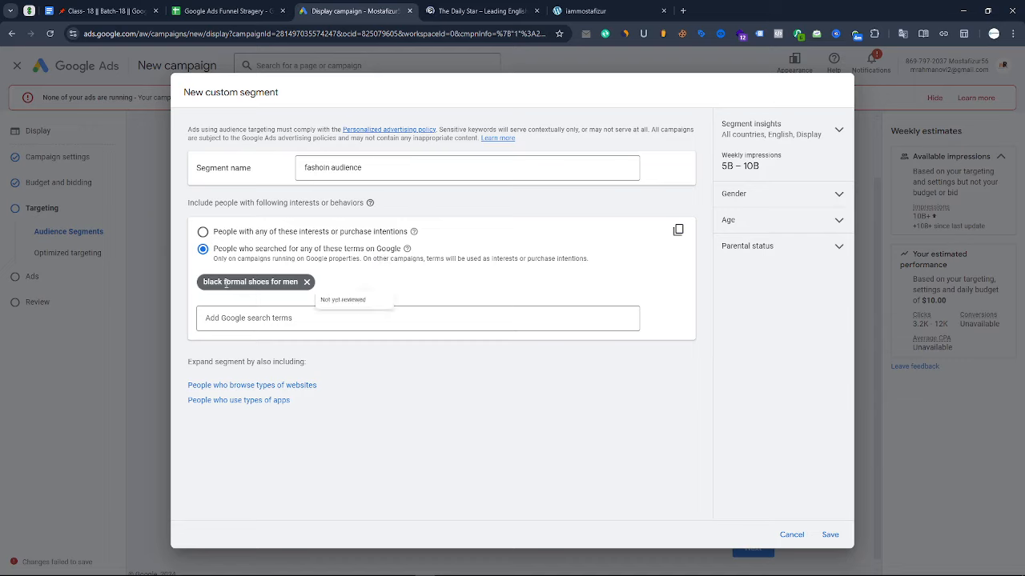
pyautogui.moveTo(201, 289); pyautogui.dragTo(304, 286)
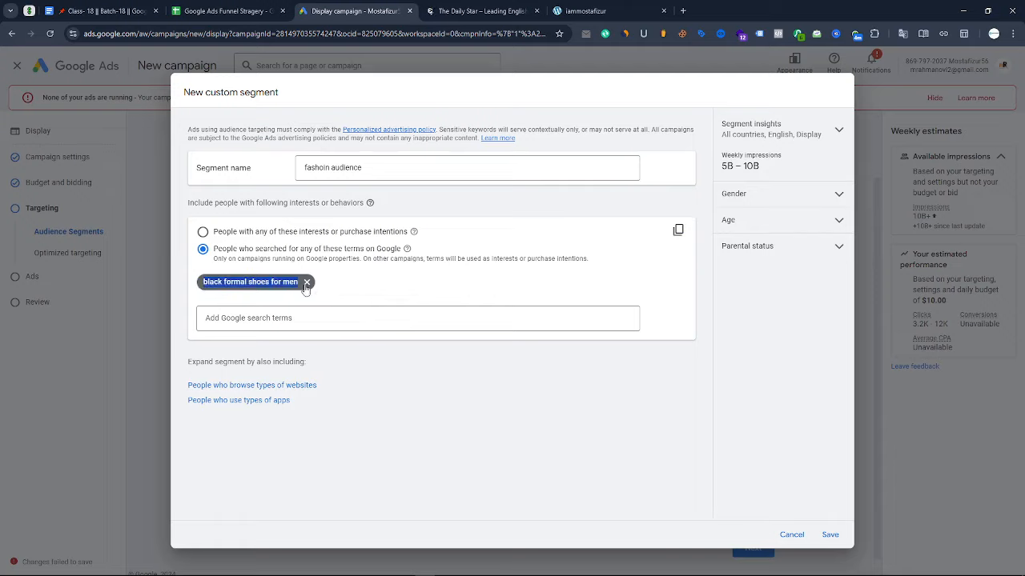
pyautogui.click(278, 318)
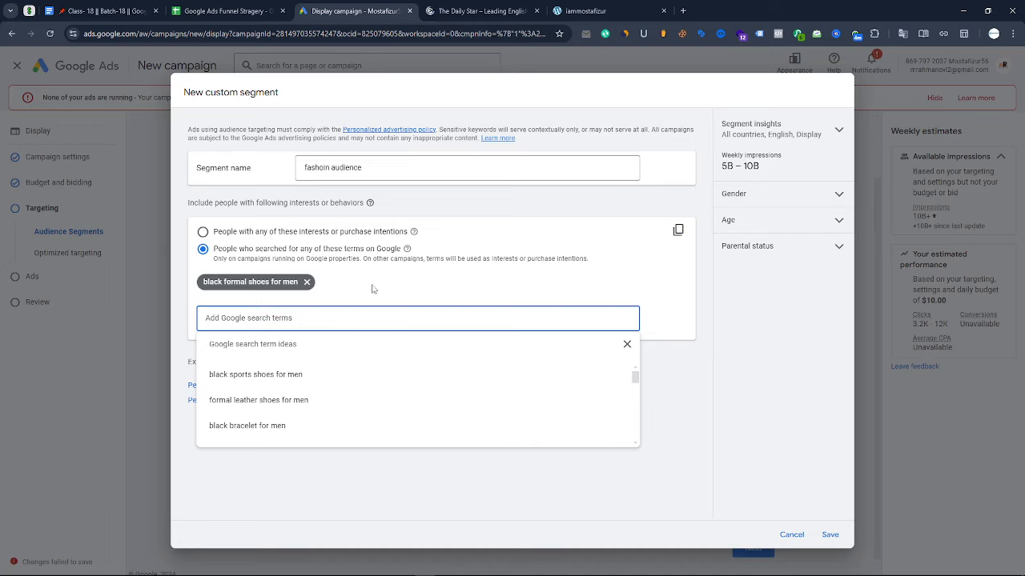
pyautogui.click(437, 295)
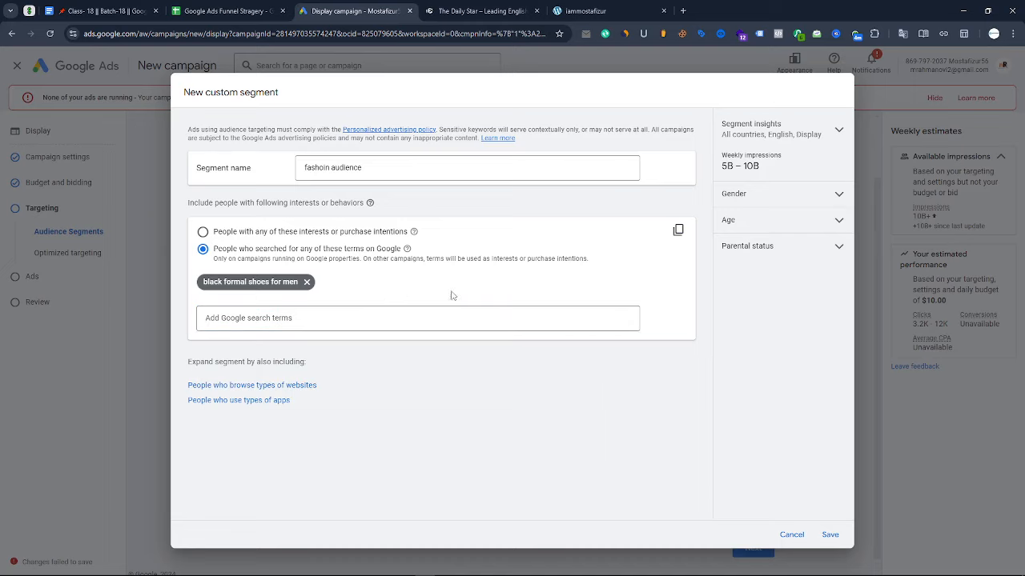
pyautogui.click(792, 534)
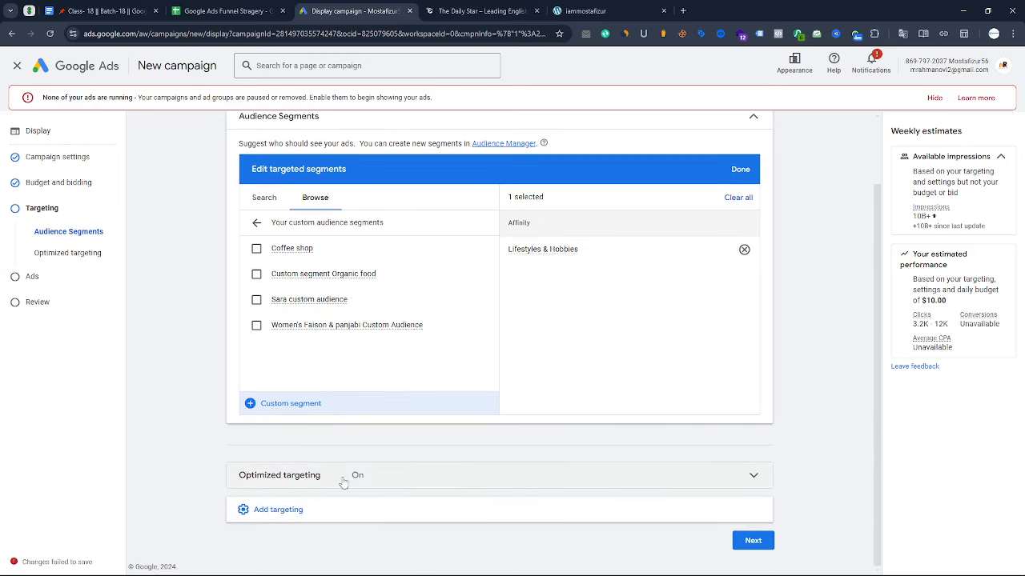
# - Add demographics targeting to the campaign and bring up its gender, age, parental status and household income options
pyautogui.click(321, 516)
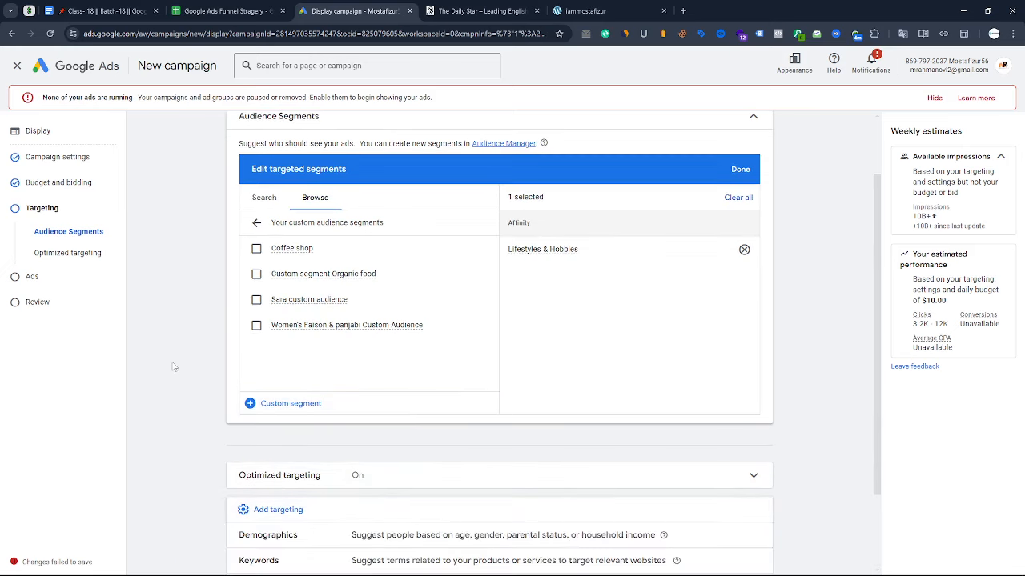
pyautogui.scroll(-2, 176, 372)
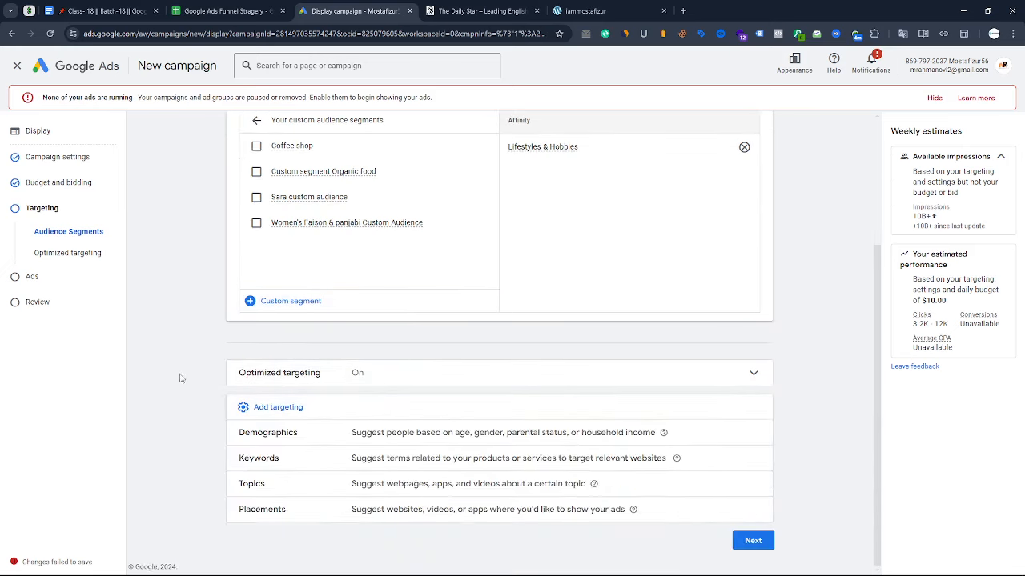
pyautogui.click(483, 438)
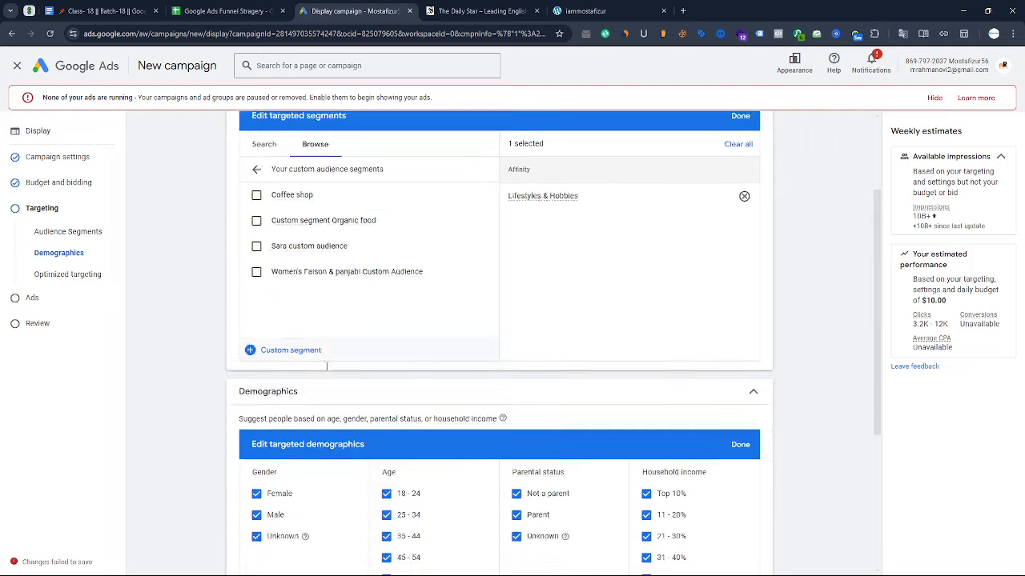
pyautogui.scroll(-3, 327, 365)
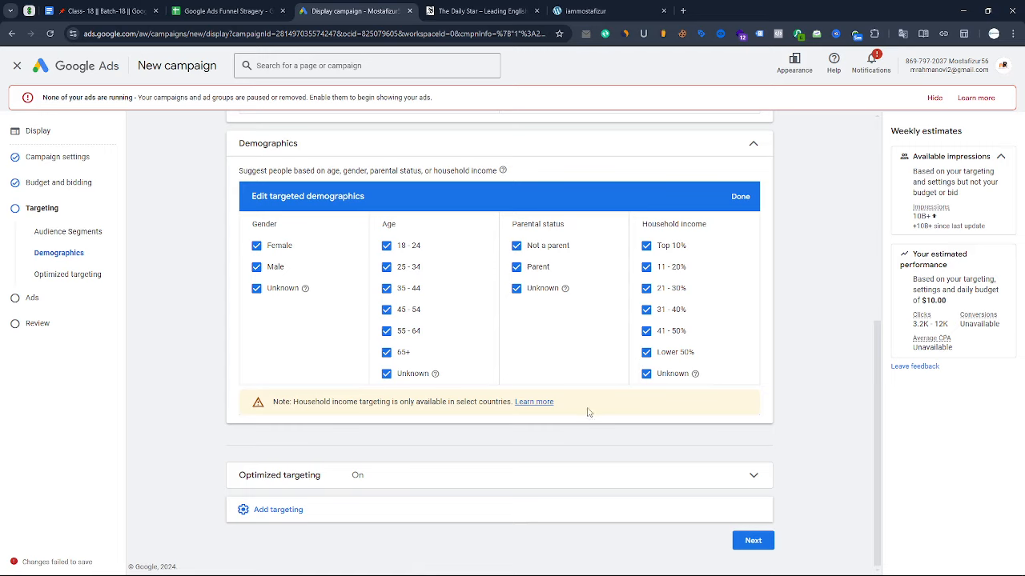
# - Read the help article on demographic targeting to check which countries support household income targeting in Display campaigns
pyautogui.click(534, 402)
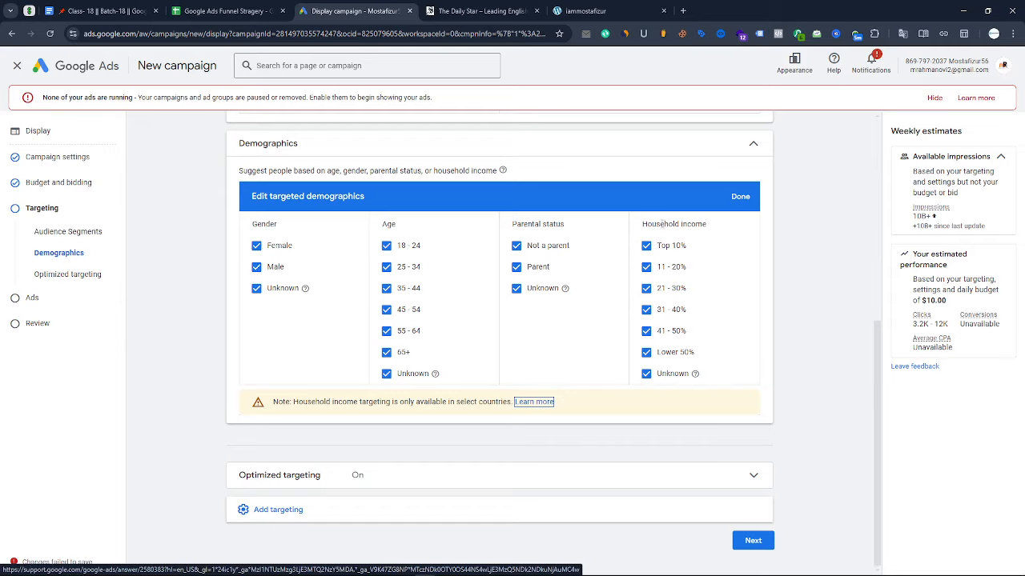
pyautogui.moveTo(661, 225); pyautogui.dragTo(708, 226)
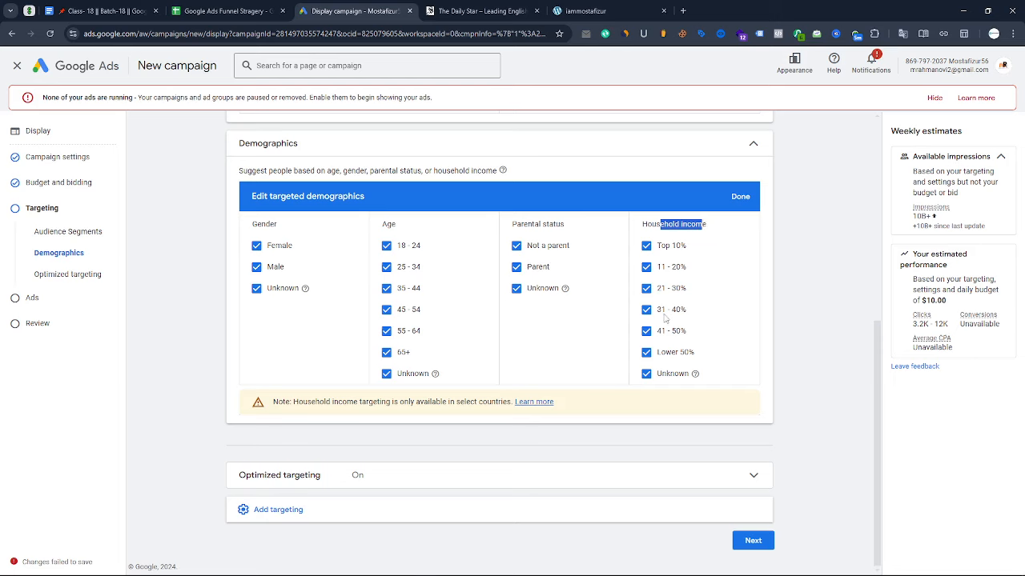
pyautogui.click(534, 401)
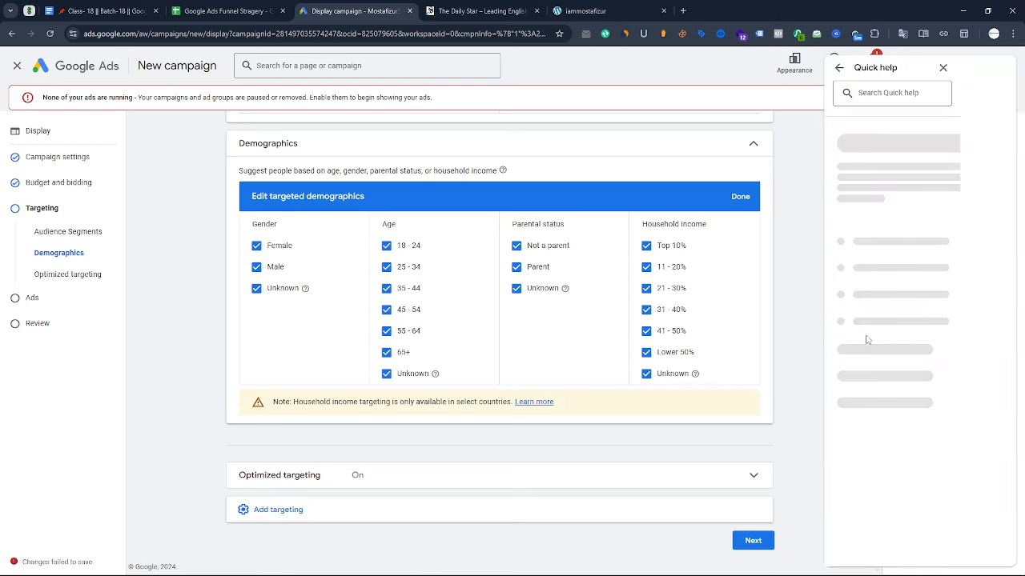
pyautogui.scroll(-10, 917, 385)
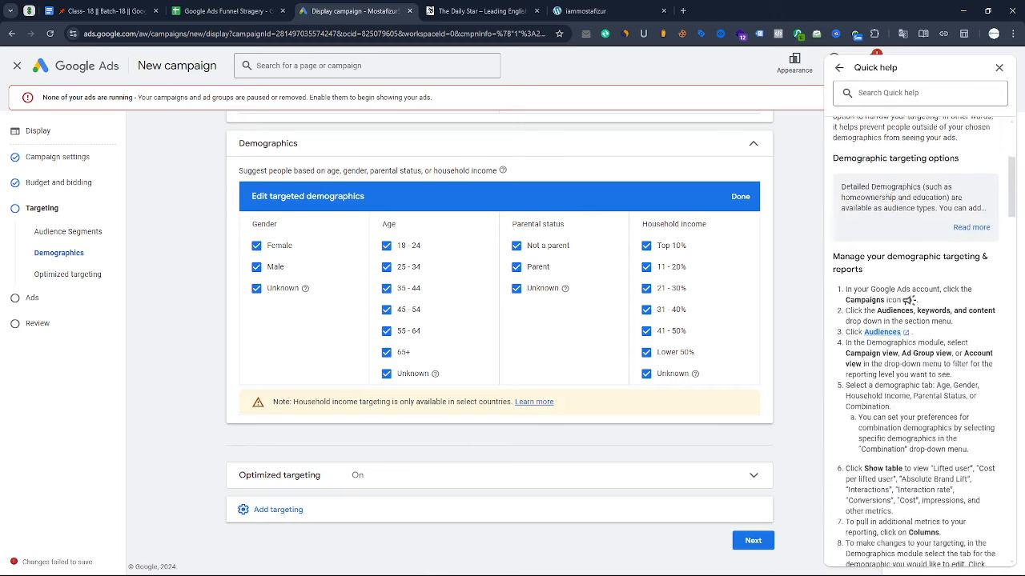
pyautogui.scroll(-1, 896, 342)
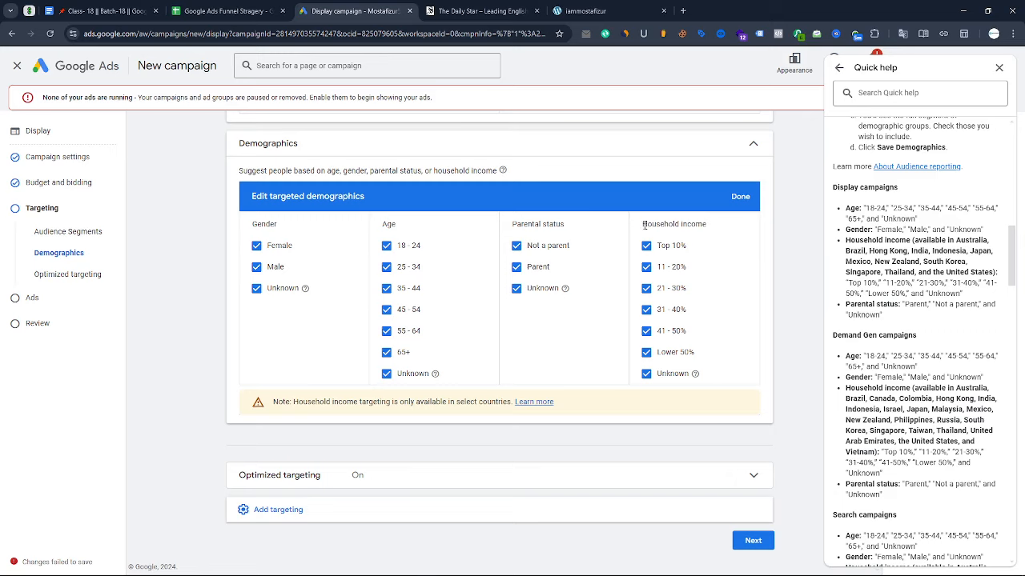
pyautogui.moveTo(643, 225); pyautogui.dragTo(728, 229)
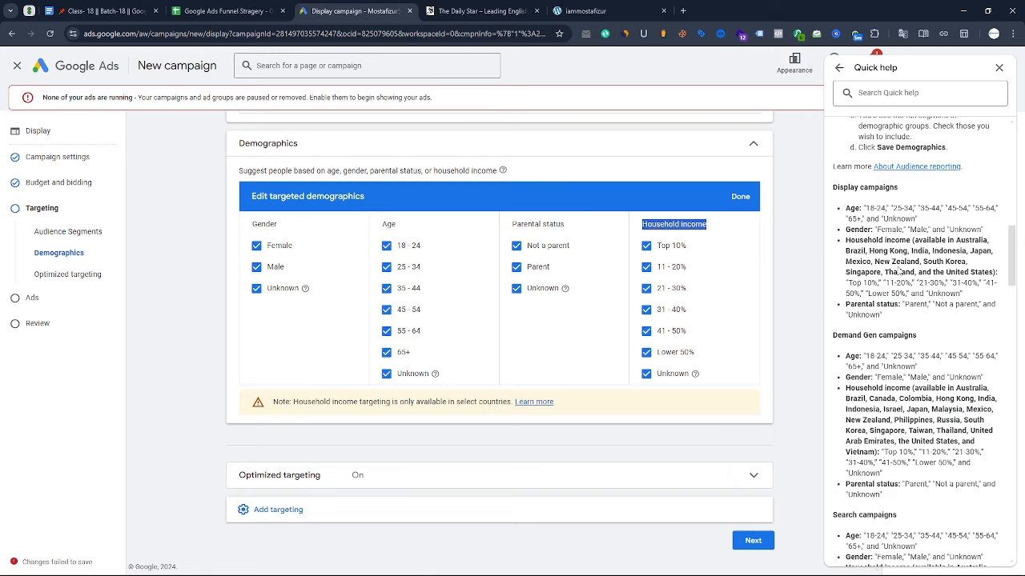
pyautogui.scroll(-3, 873, 277)
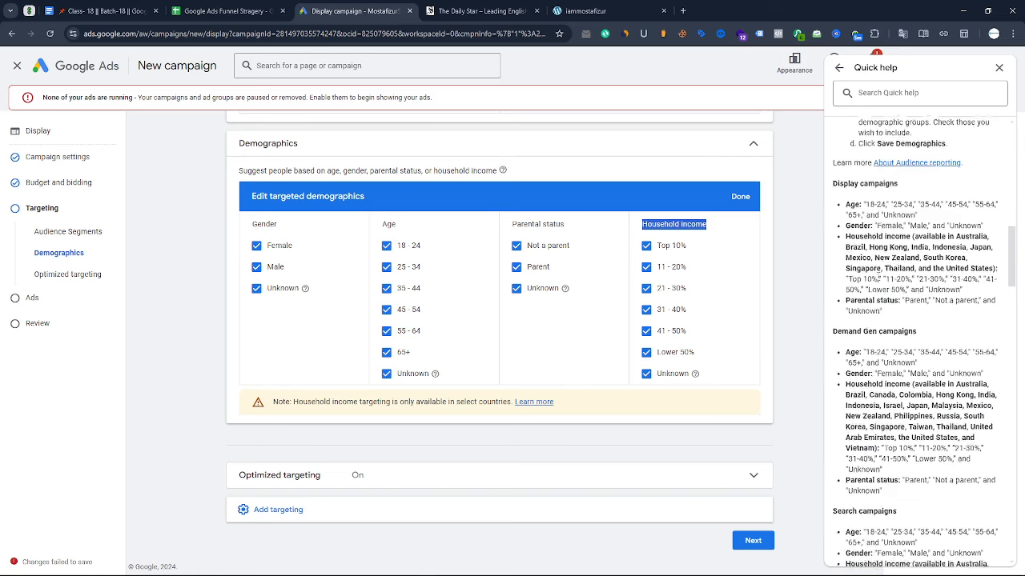
pyautogui.scroll(3, 882, 274)
pyautogui.scroll(1, 883, 274)
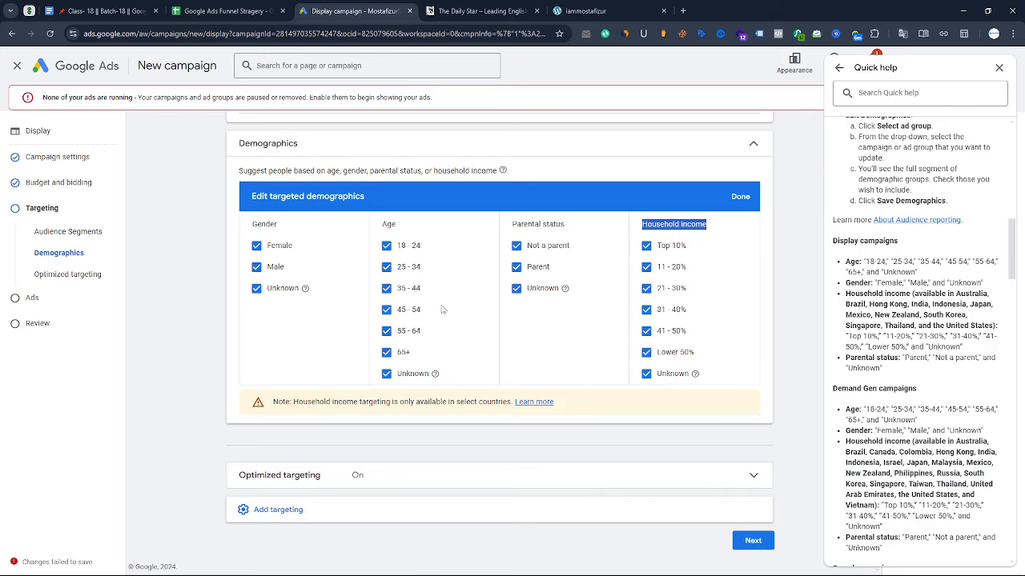
# - Add keyword targeting and review its keyword entry box, keyword ideas and audience or content setting
pyautogui.click(321, 514)
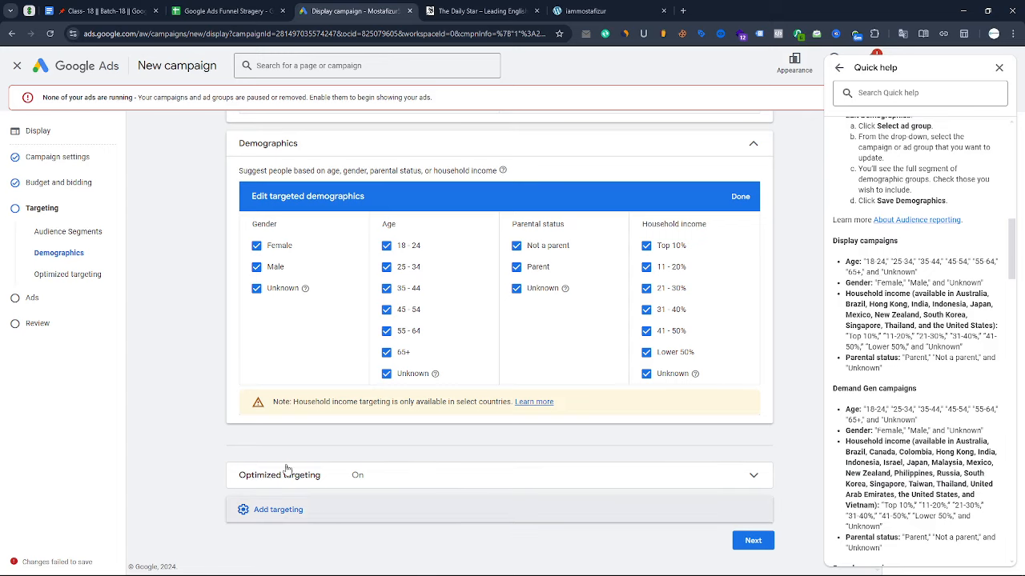
pyautogui.click(320, 458)
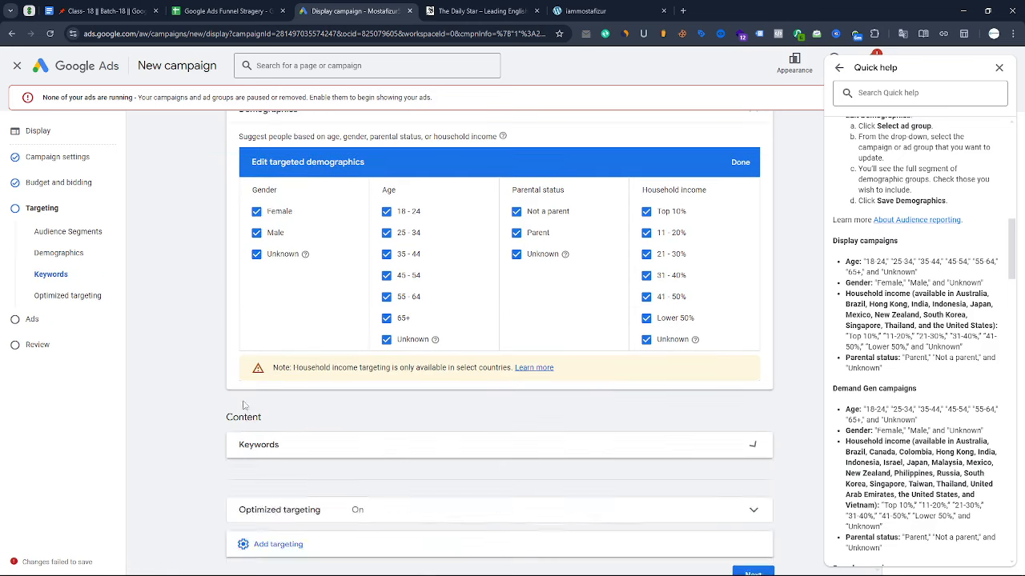
pyautogui.scroll(-5, 210, 264)
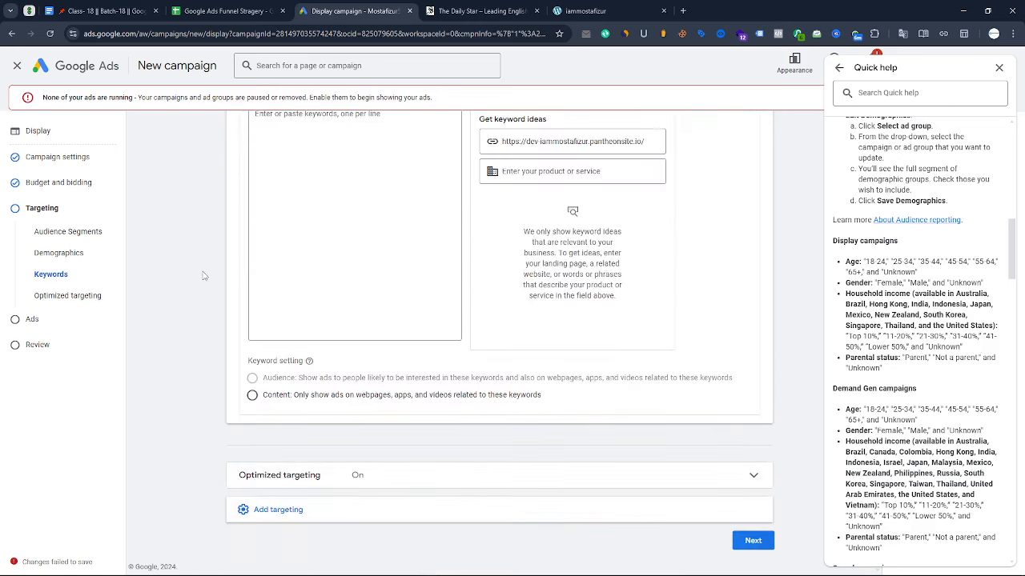
pyautogui.scroll(2, 244, 257)
pyautogui.click(327, 235)
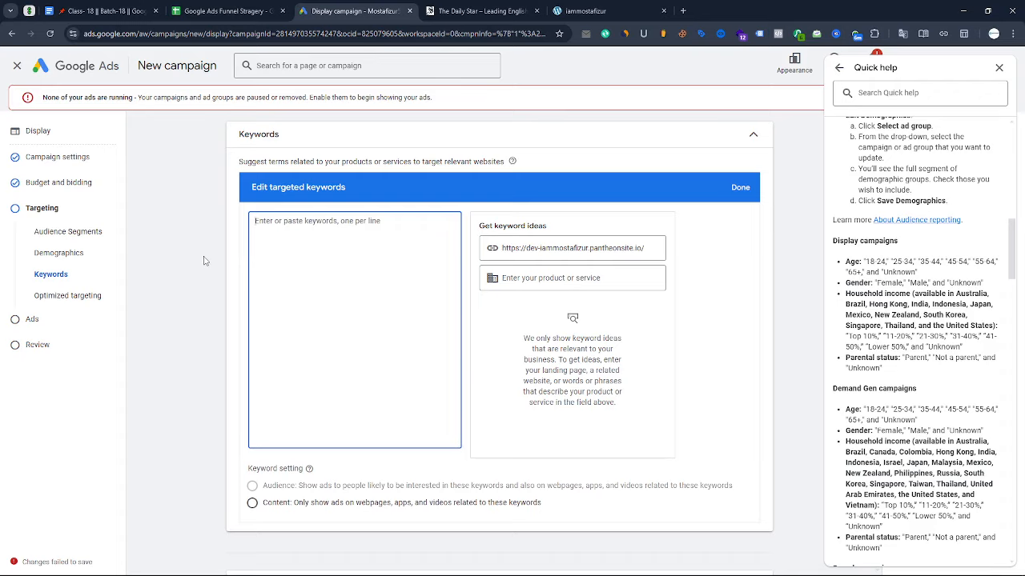
pyautogui.scroll(-2, 204, 261)
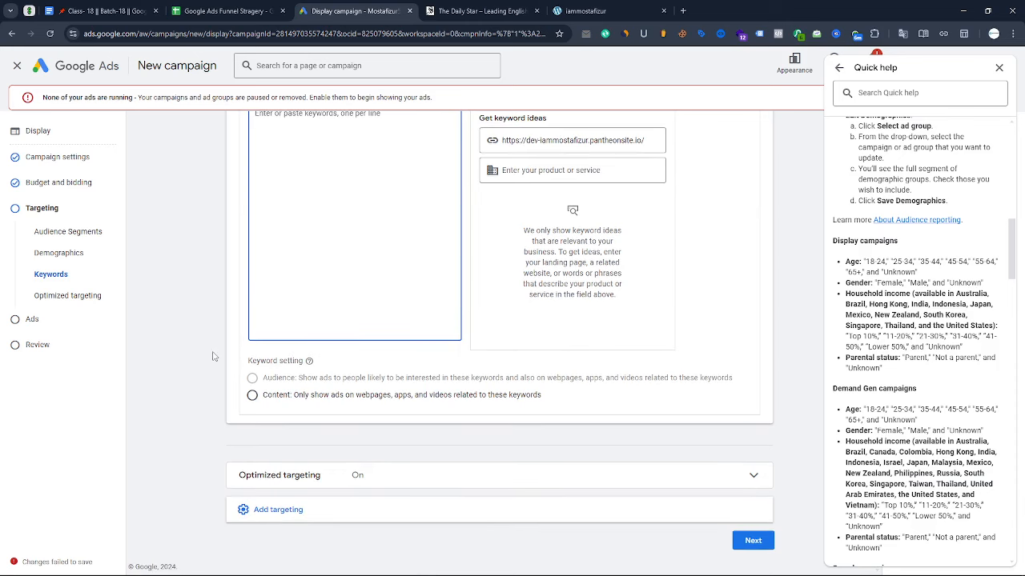
pyautogui.scroll(2, 398, 352)
pyautogui.scroll(-2, 384, 373)
# - Add topic targeting, search the topics for "fashion" and target Fashion & Style under Beauty & Fitness
pyautogui.click(310, 519)
pyautogui.scroll(-1, 200, 314)
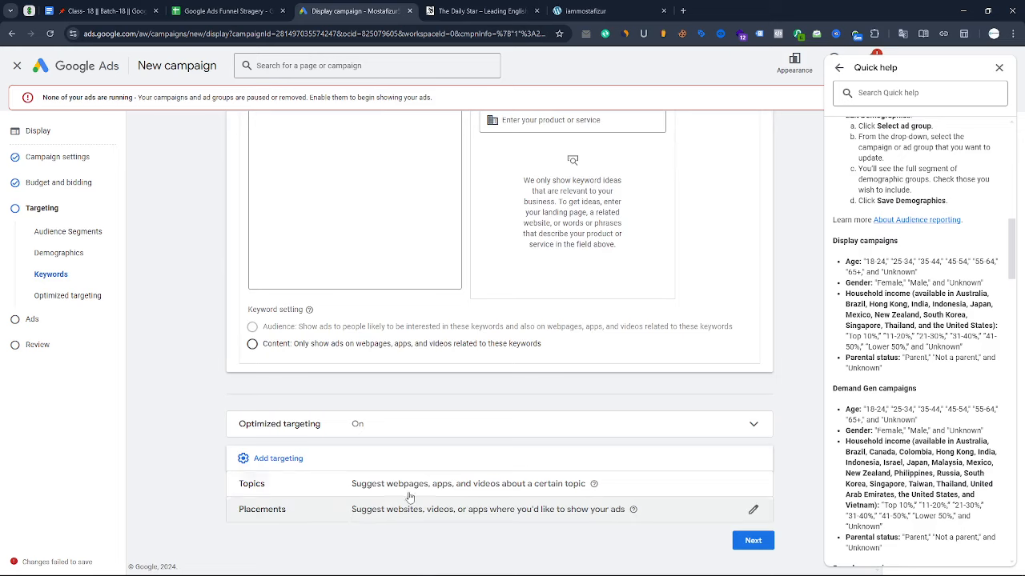
pyautogui.click(265, 420)
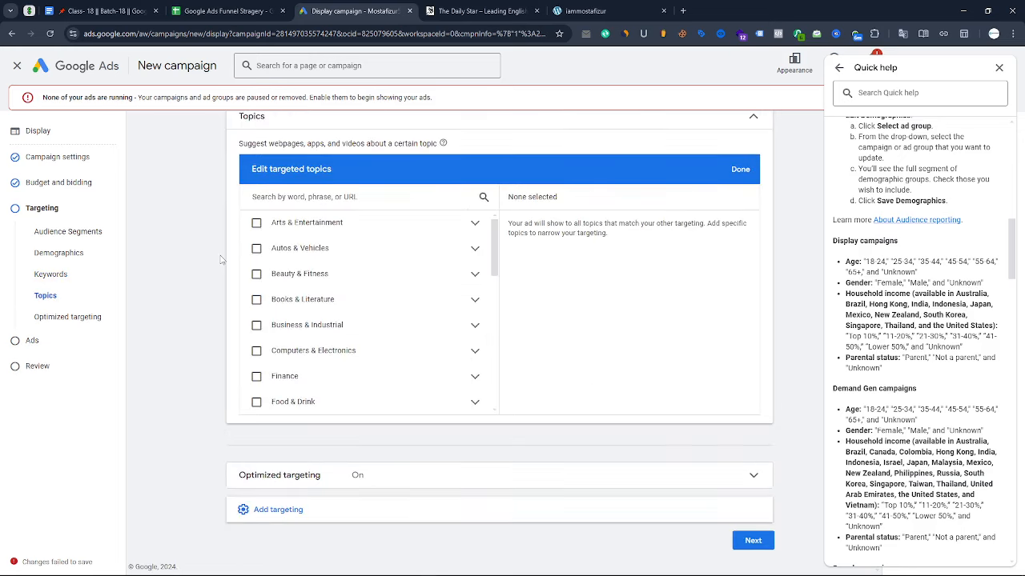
pyautogui.write('fashi')
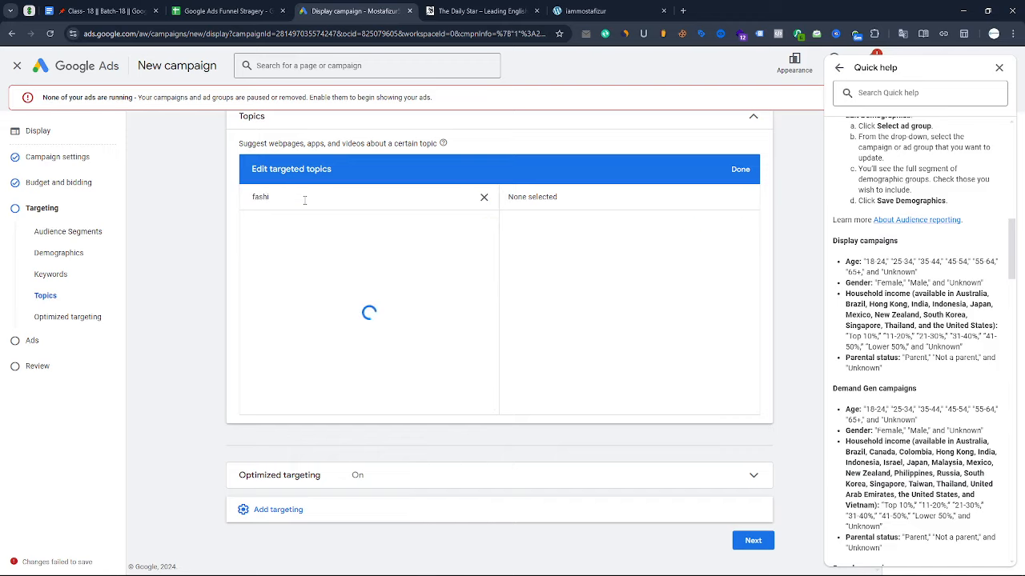
pyautogui.write('on')
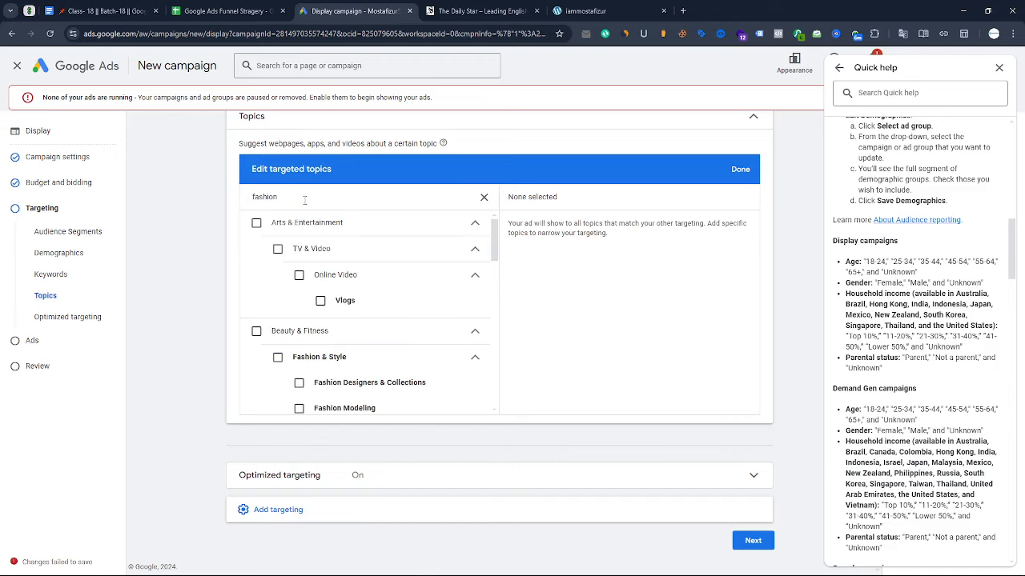
pyautogui.click(278, 357)
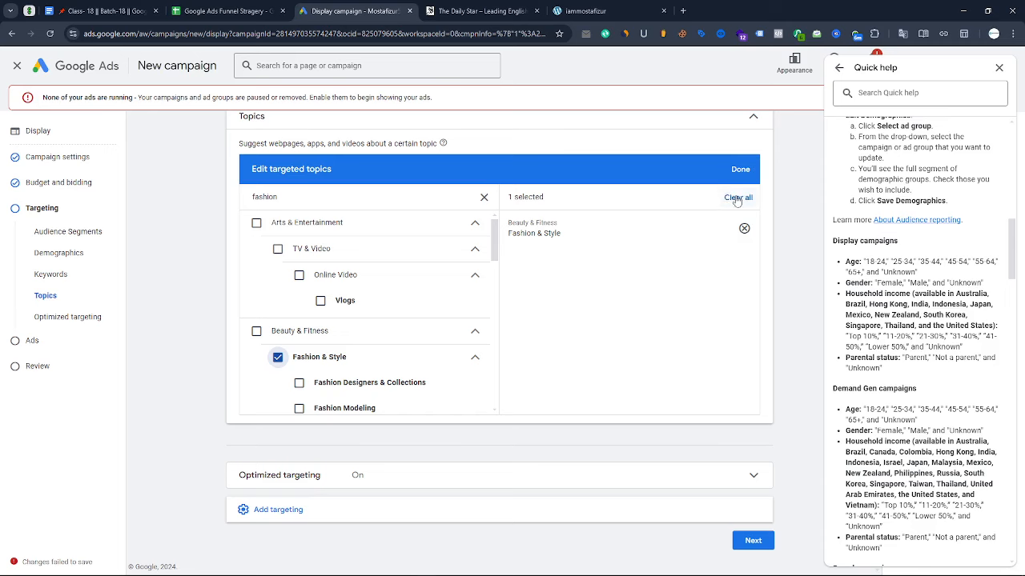
pyautogui.click(741, 170)
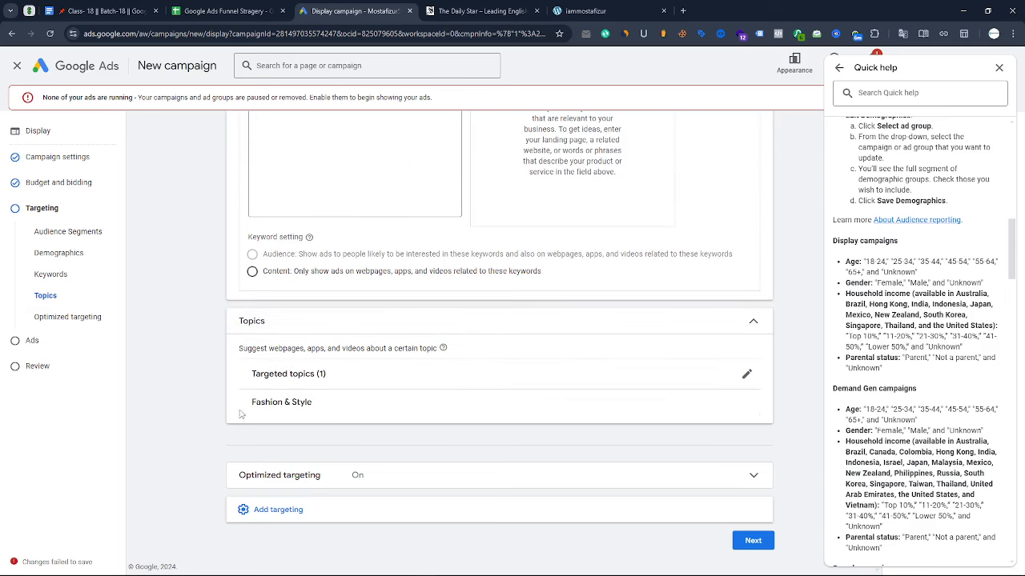
# - Expand the optimized targeting settings, collapse the topics section and review the targeting sections added so far
pyautogui.click(308, 479)
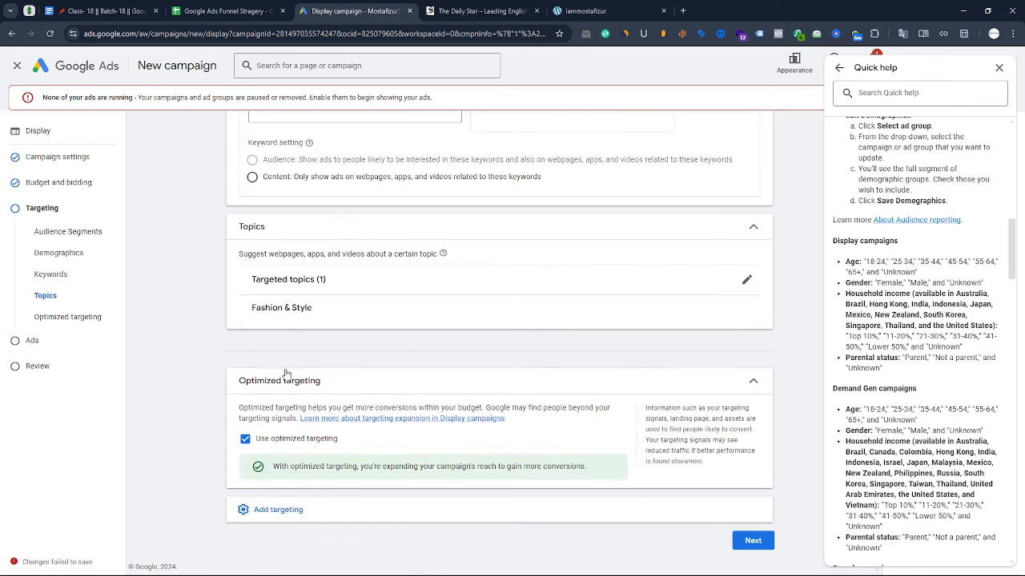
pyautogui.scroll(2, 280, 375)
pyautogui.click(757, 394)
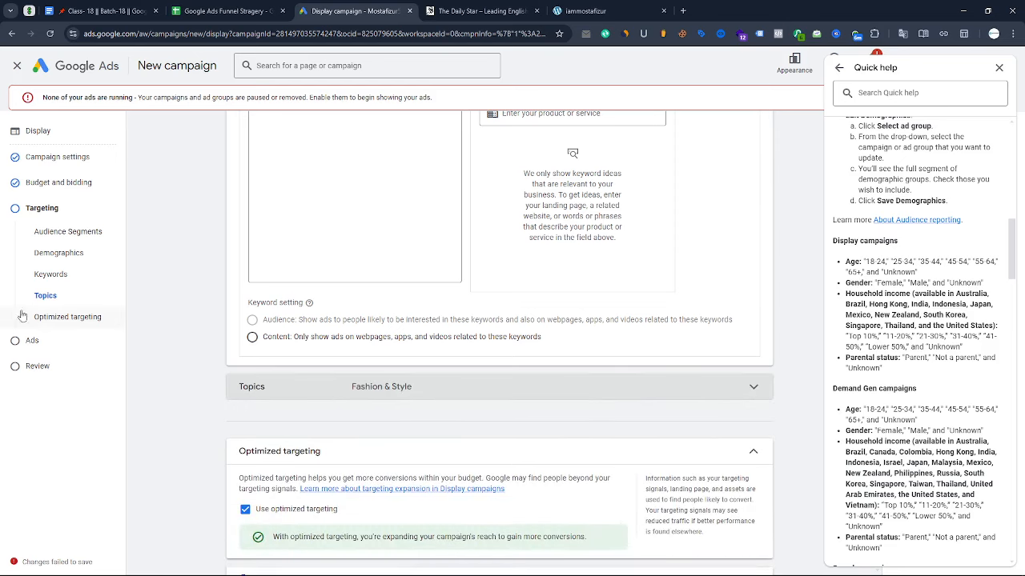
pyautogui.click(78, 320)
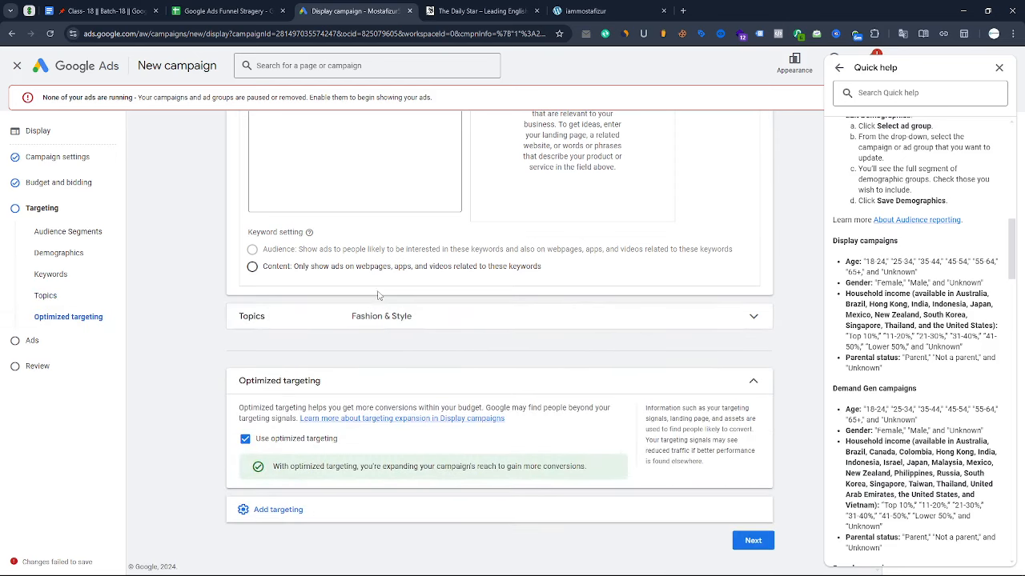
pyautogui.scroll(5, 368, 305)
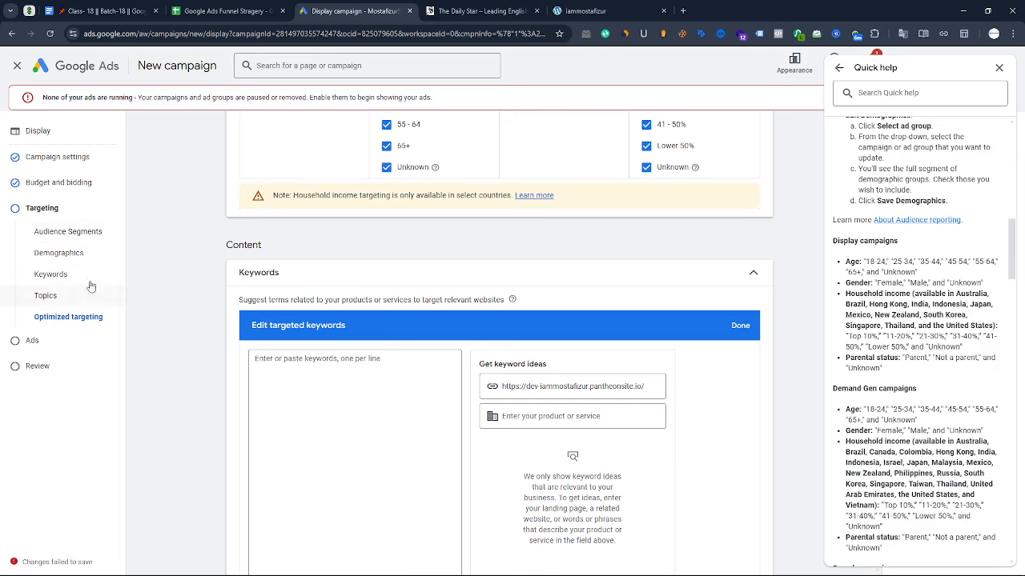
pyautogui.scroll(-5, 353, 264)
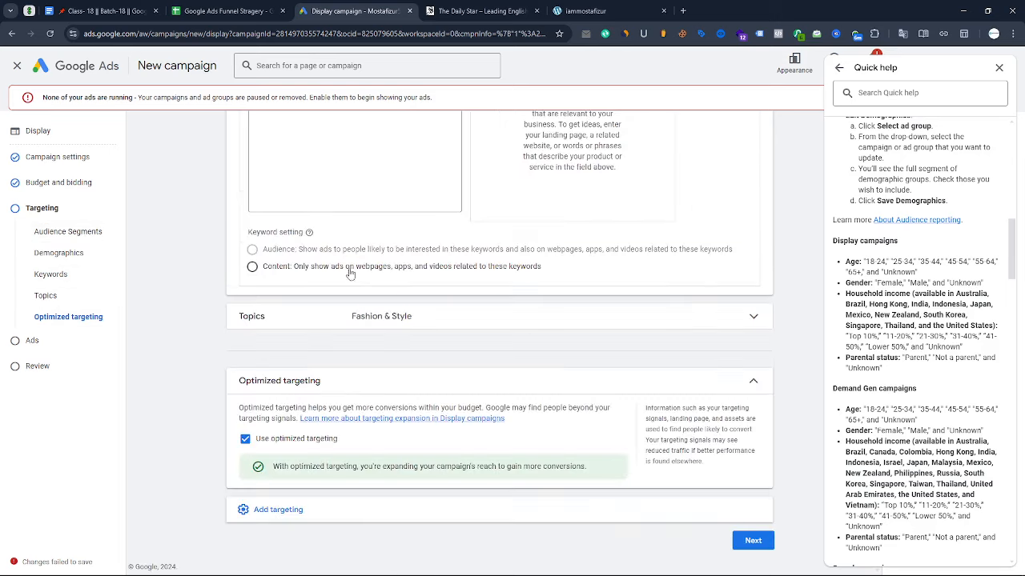
# - Add placement targeting and search the website placements for "dailystar"
pyautogui.click(280, 511)
pyautogui.click(350, 508)
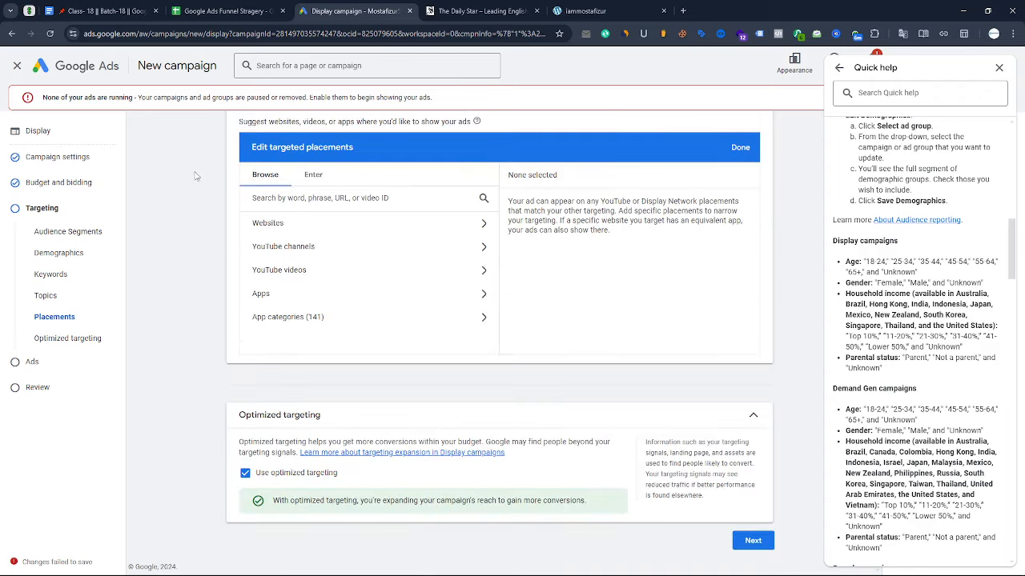
pyautogui.click(429, 224)
pyautogui.click(316, 201)
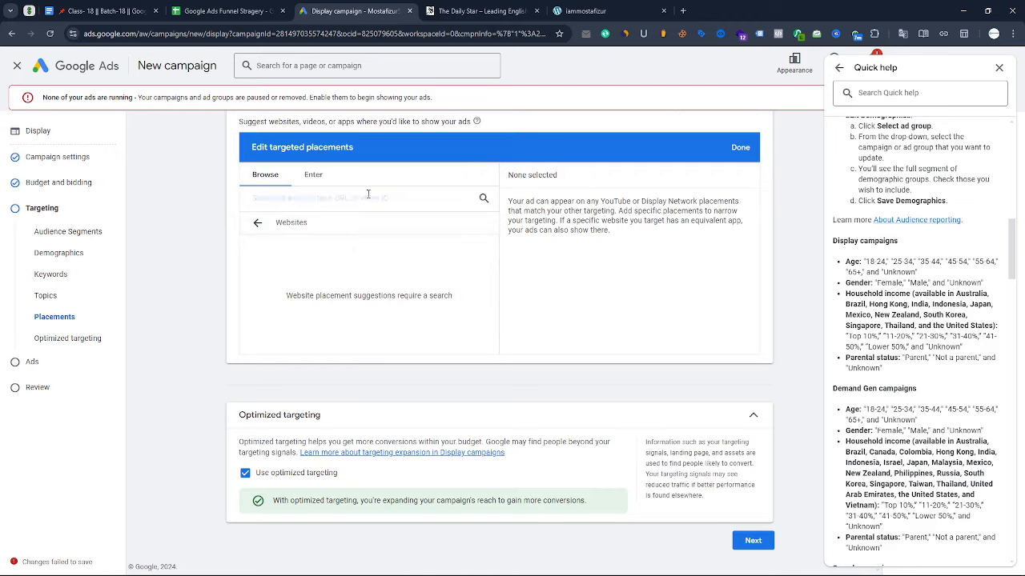
pyautogui.write('daily')
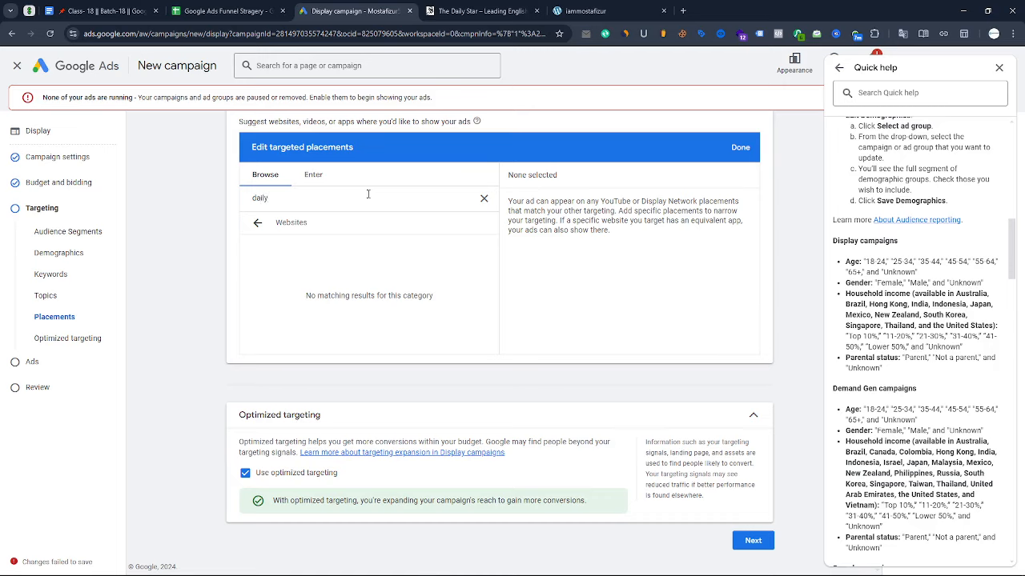
pyautogui.write('star')
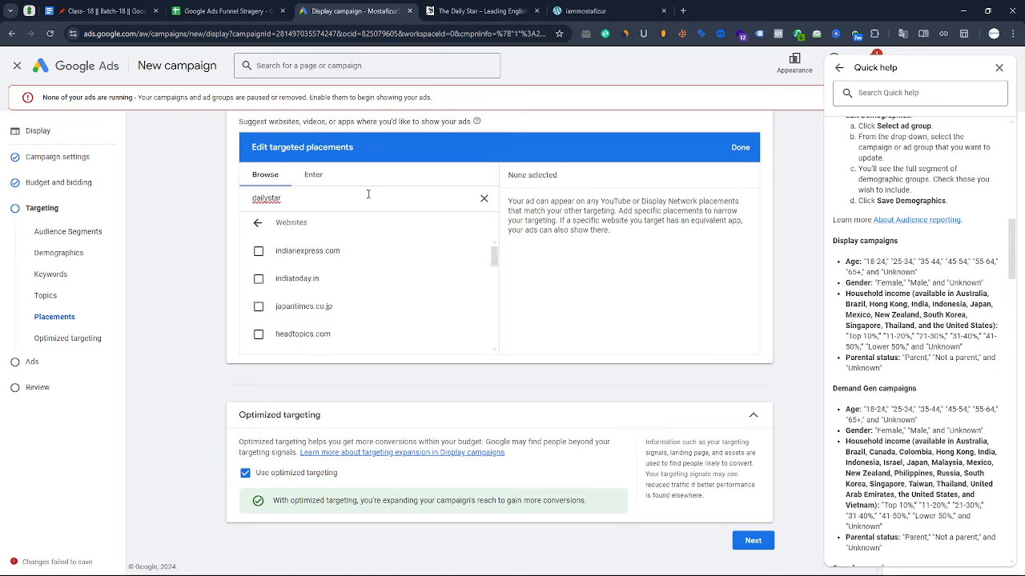
# - Replace the placement search with "prothomalo" and list the matching websites
pyautogui.press('BackSpace')
pyautogui.press('BackSpace')
pyautogui.press('BackSpace')
pyautogui.press('BackSpace')
pyautogui.press('BackSpace')
pyautogui.press('BackSpace')
pyautogui.press('BackSpace')
pyautogui.press('BackSpace')
pyautogui.press('BackSpace')
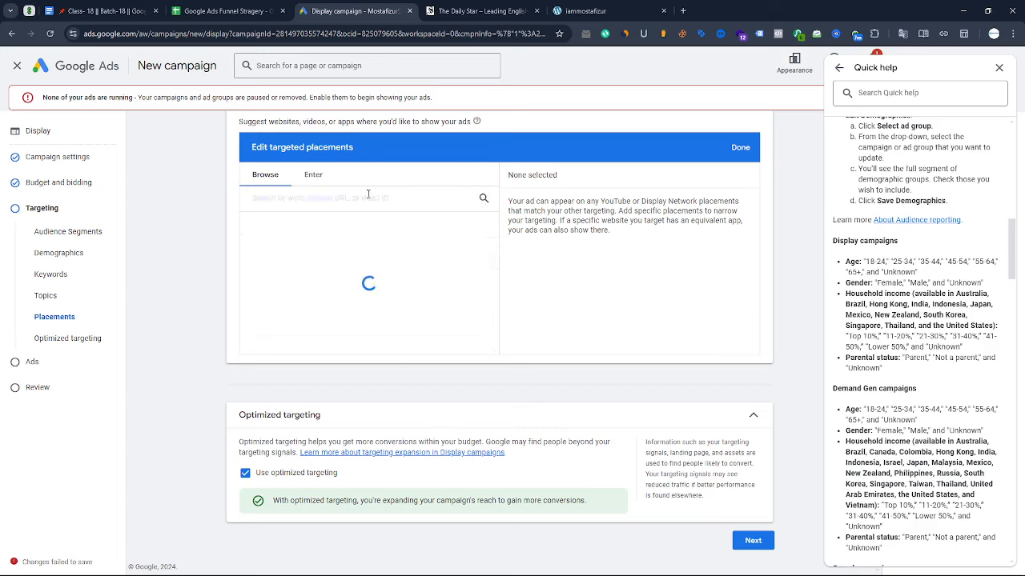
pyautogui.write('prothom')
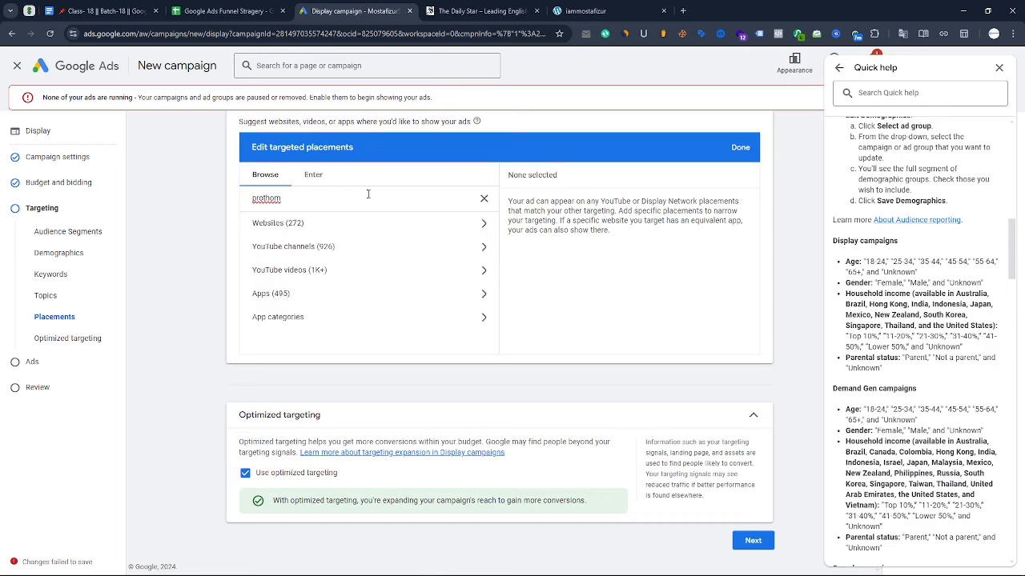
pyautogui.write('alo')
pyautogui.click(293, 224)
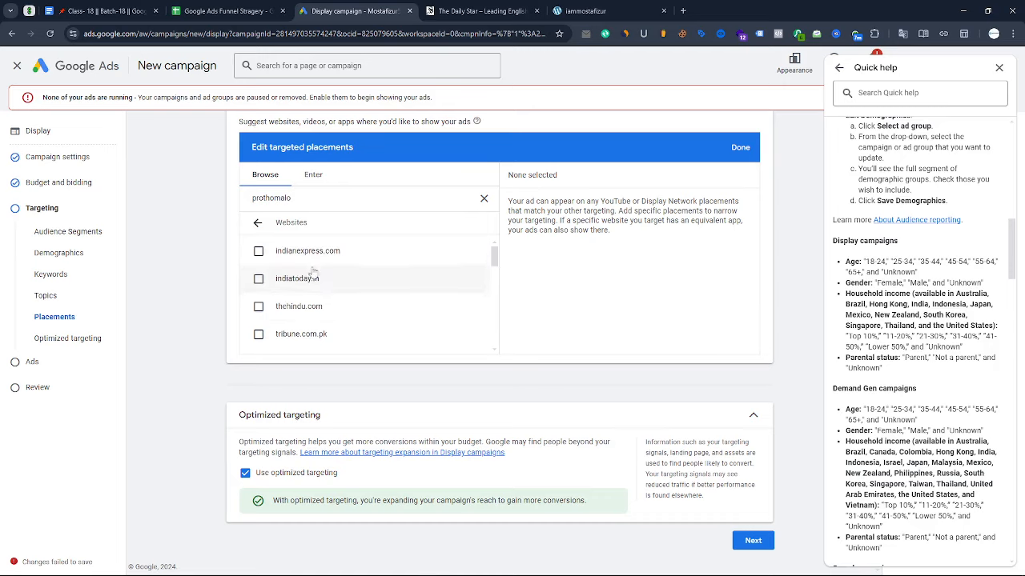
# - Examine the placement matches for "prothomalo" under websites, YouTube channels, YouTube videos, apps and app categories
pyautogui.scroll(-1, 304, 276)
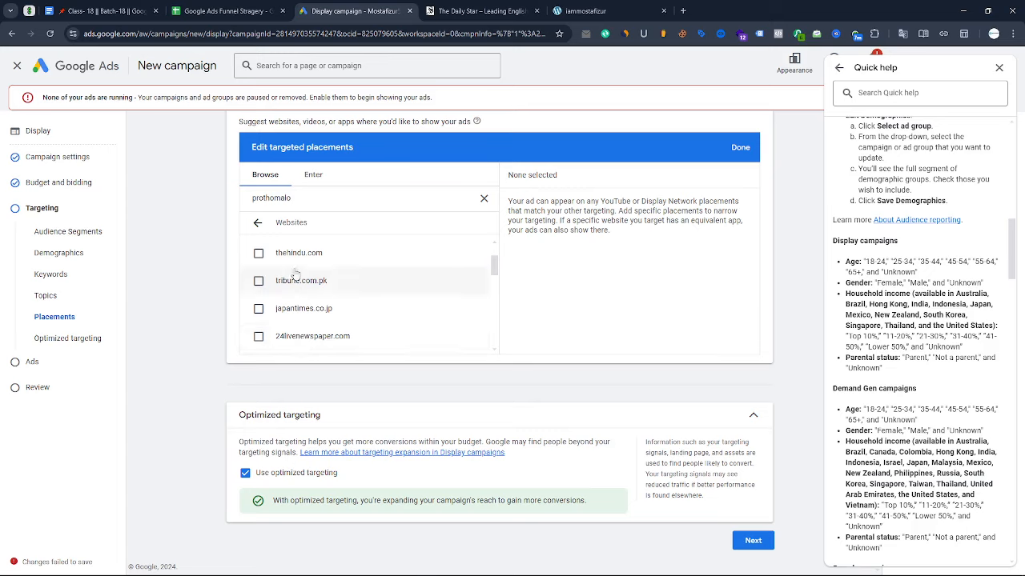
pyautogui.click(257, 222)
pyautogui.click(339, 248)
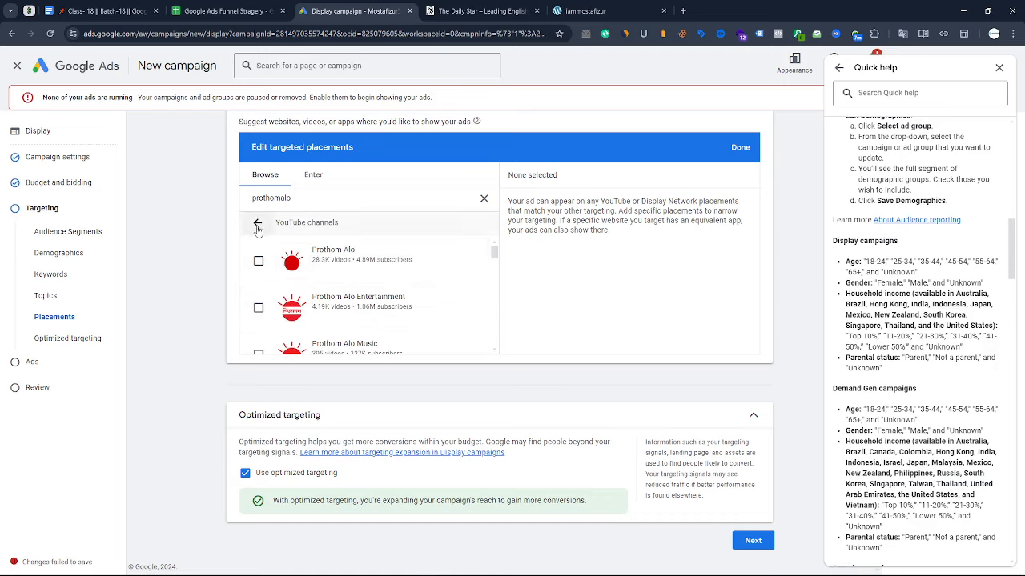
pyautogui.click(257, 223)
pyautogui.click(310, 272)
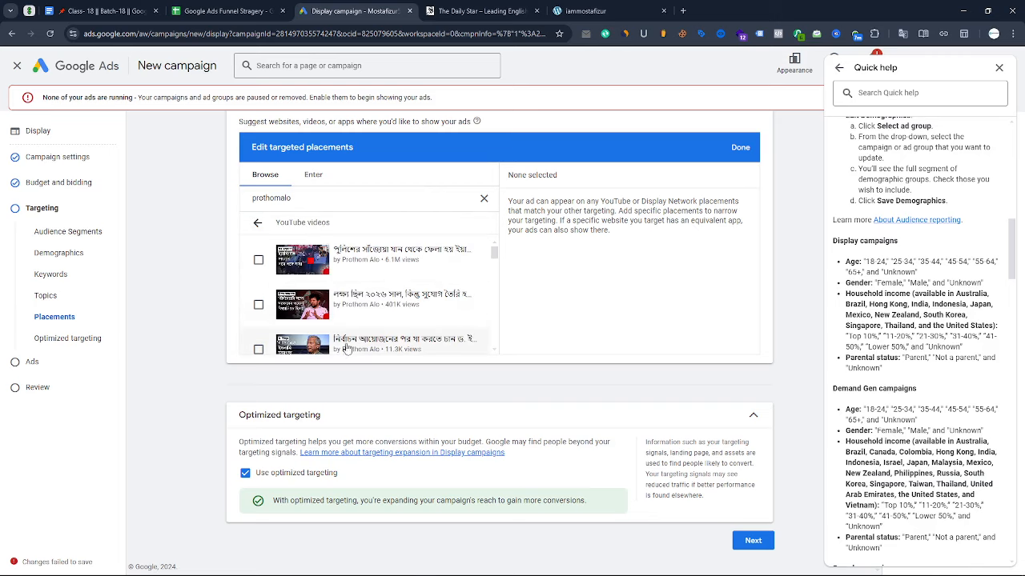
pyautogui.click(257, 223)
pyautogui.click(288, 296)
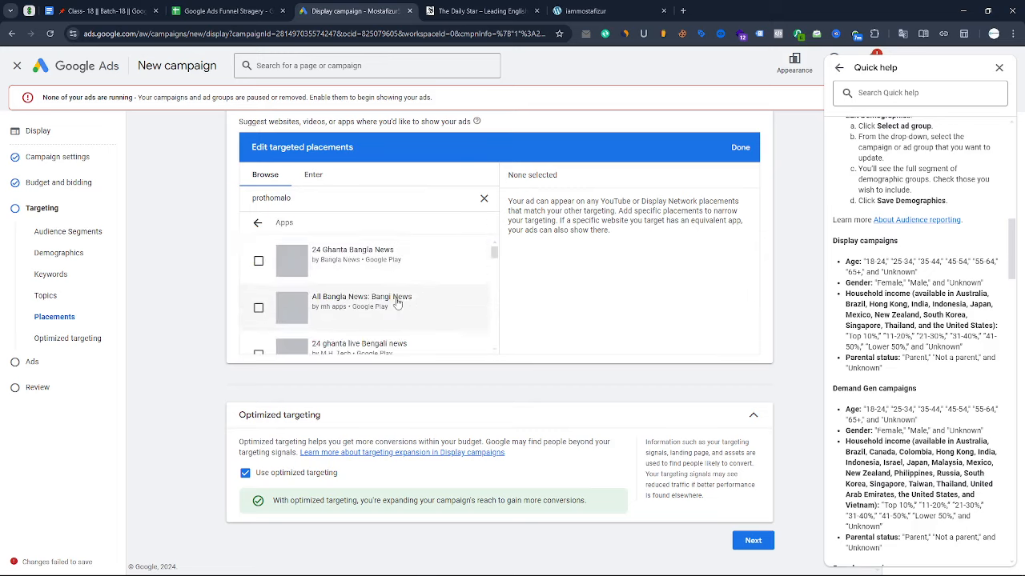
pyautogui.click(257, 223)
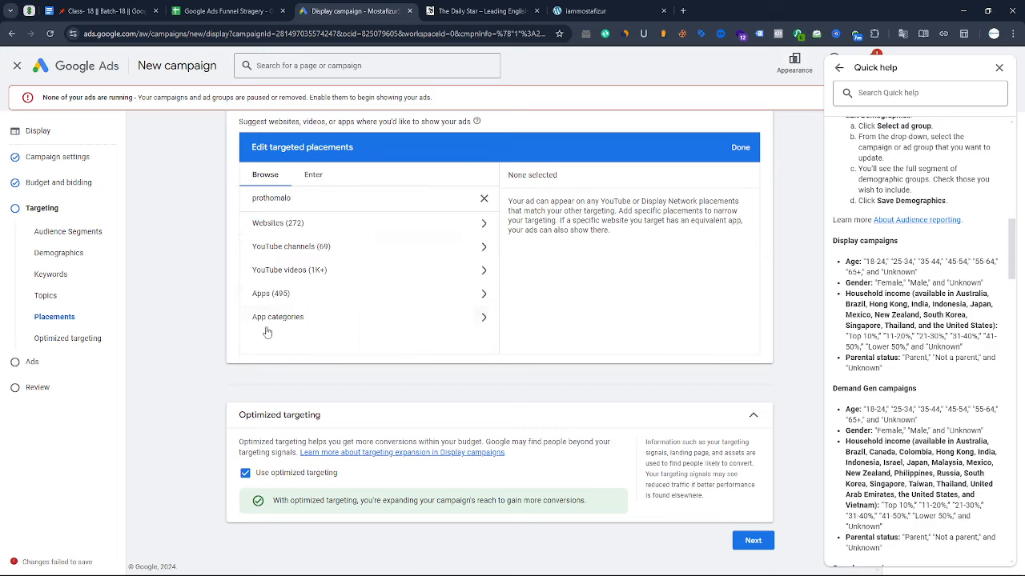
pyautogui.click(293, 323)
pyautogui.click(262, 225)
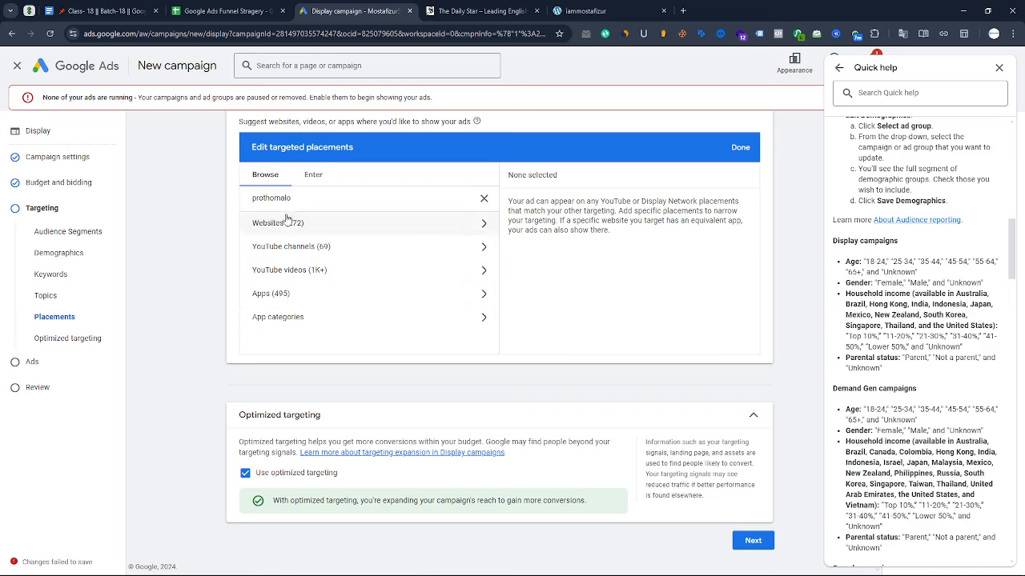
# - Continue to the ad creation stage, cancel the identity confirmation request and review the responsive display ad form
pyautogui.click(752, 540)
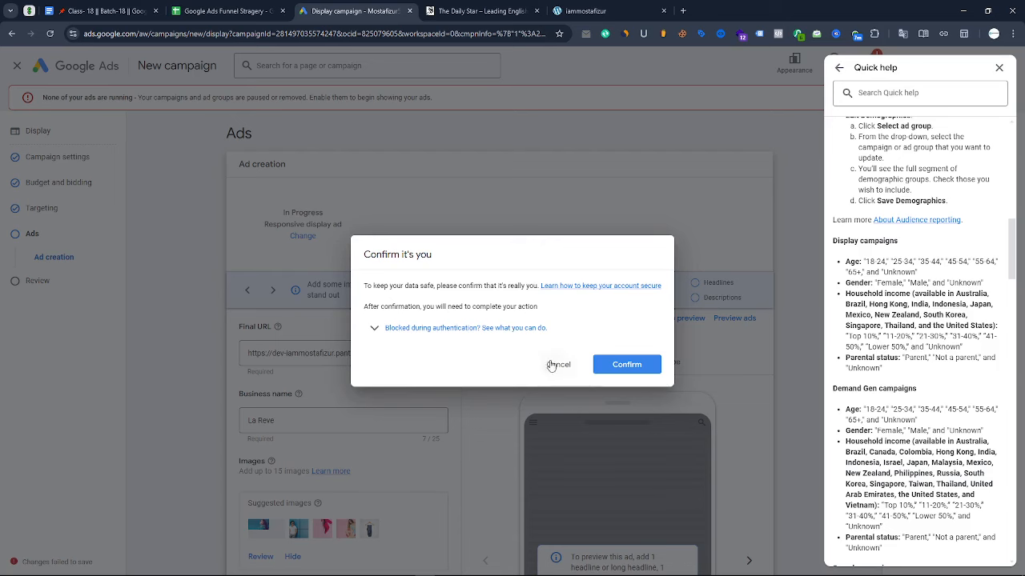
pyautogui.click(551, 366)
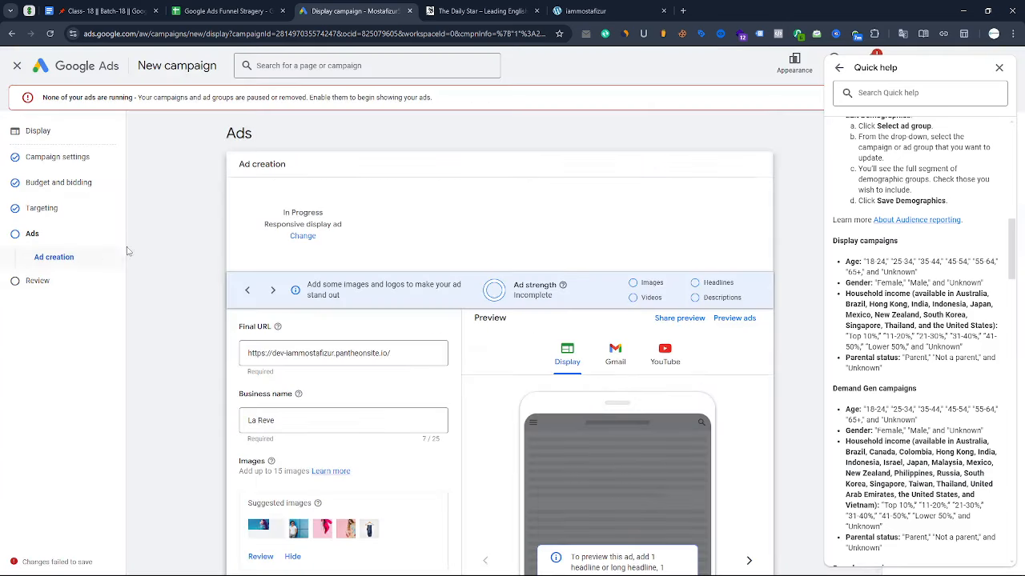
pyautogui.scroll(-2, 194, 272)
pyautogui.scroll(1, 195, 272)
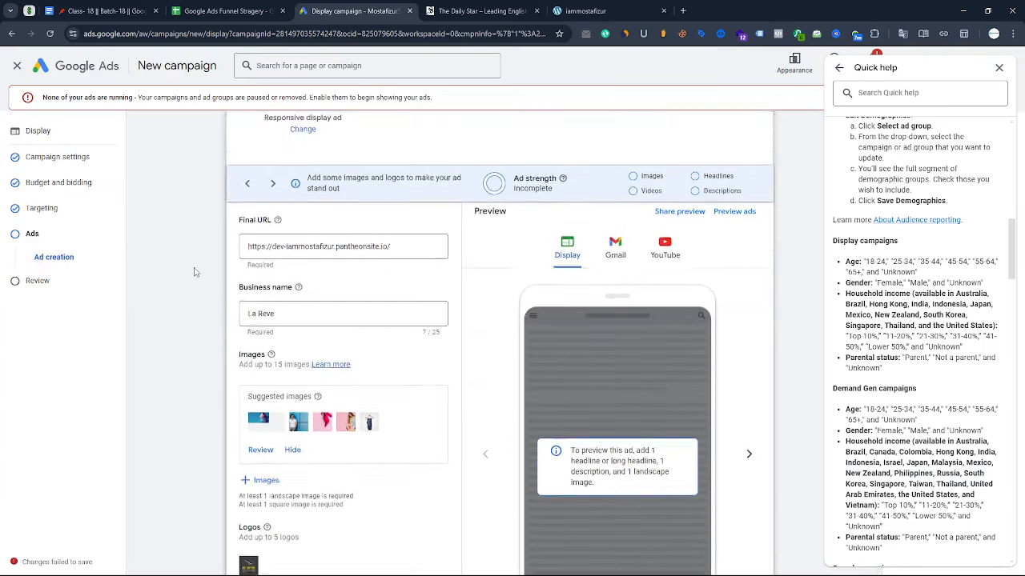
pyautogui.scroll(-1, 195, 274)
pyautogui.scroll(2, 199, 285)
pyautogui.scroll(-2, 200, 286)
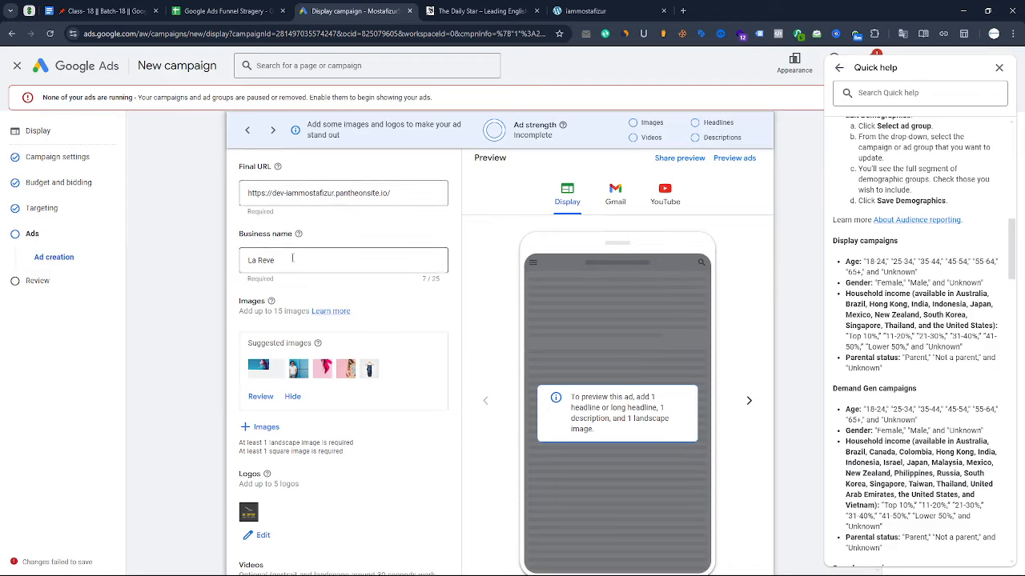
# - Replace the ad's business name with the website's brand name
pyautogui.moveTo(293, 260); pyautogui.dragTo(203, 269)
pyautogui.press('BackSpace')
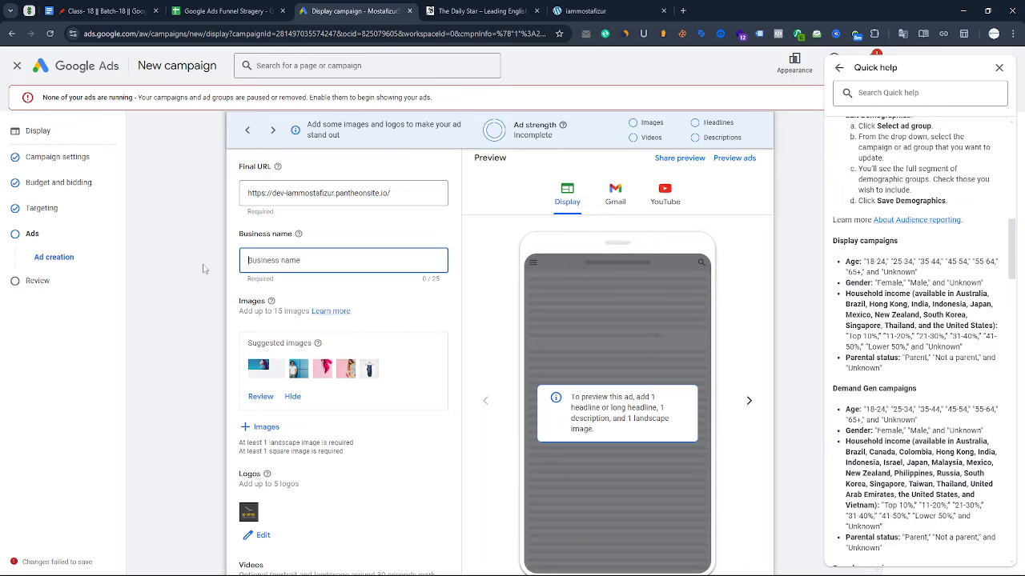
pyautogui.write('I')
# - Review the suggested images and add a 1:1 crop to the landscape photo of the woman in the denim jacket
pyautogui.scroll(-2, 203, 269)
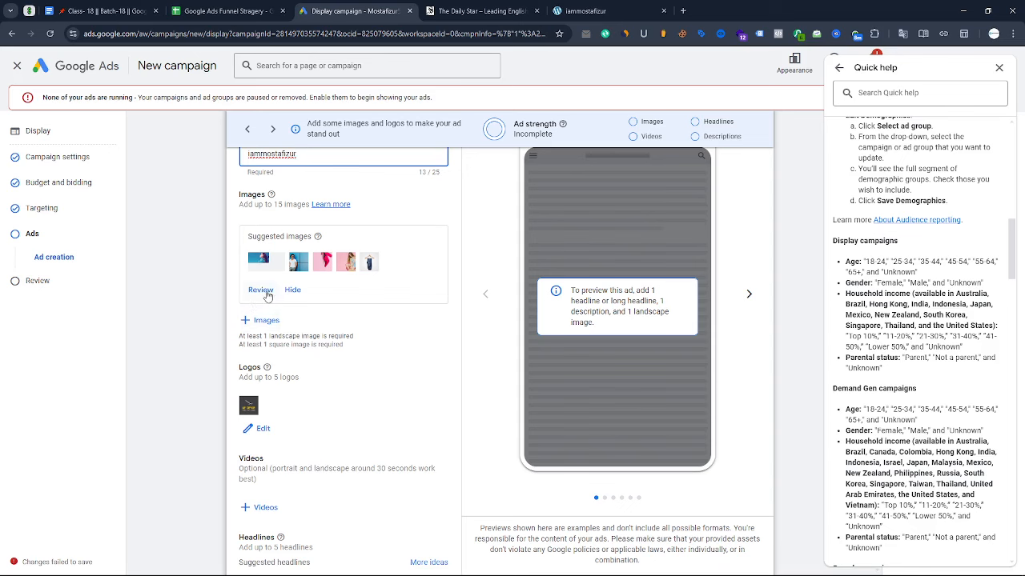
pyautogui.click(267, 293)
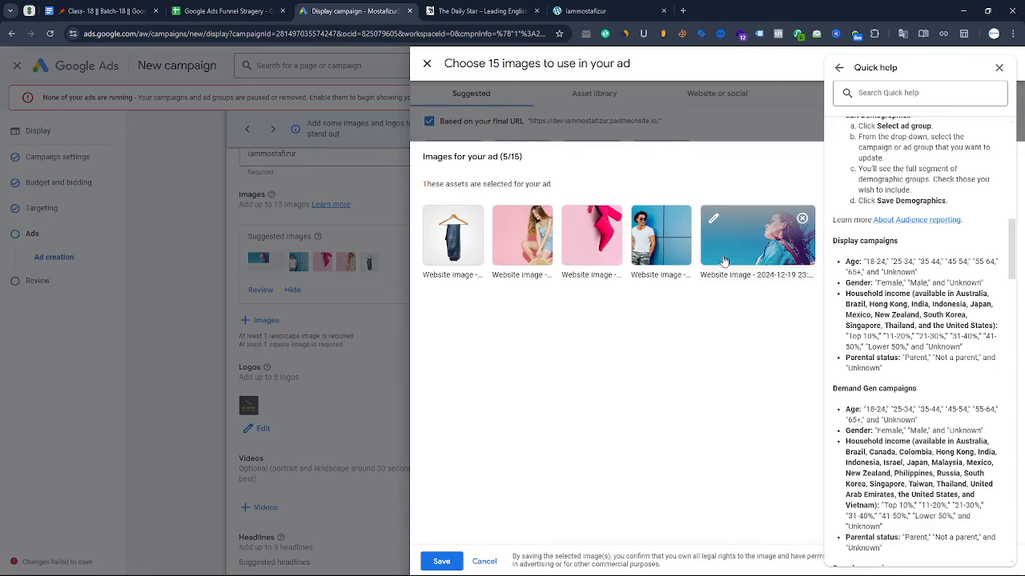
pyautogui.click(713, 217)
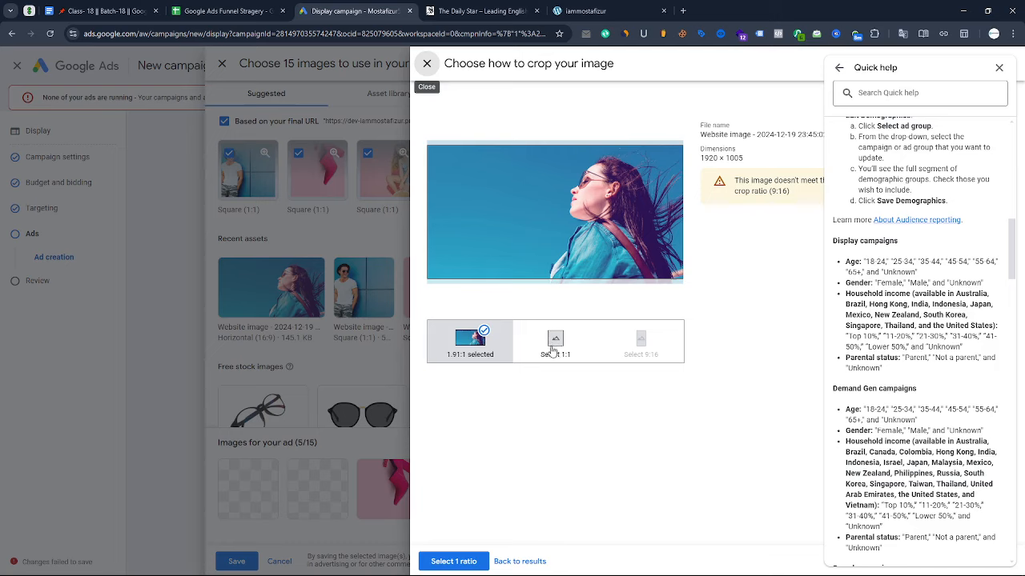
pyautogui.click(555, 343)
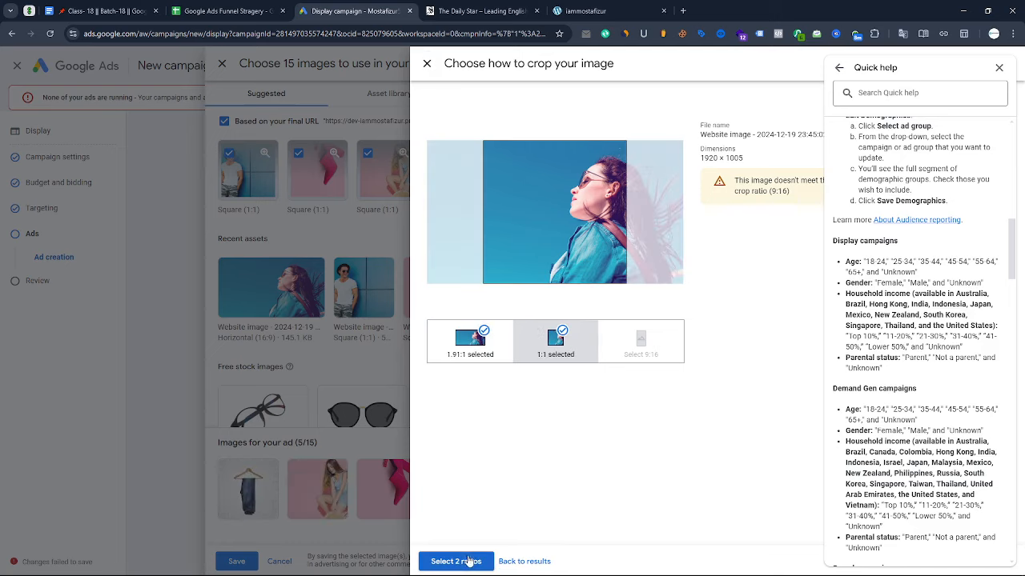
pyautogui.click(455, 561)
# - Add the free stock image of eyeglasses with a black case, include a 1:1 crop framed on the glasses, and save the image selection
pyautogui.scroll(-1, 586, 253)
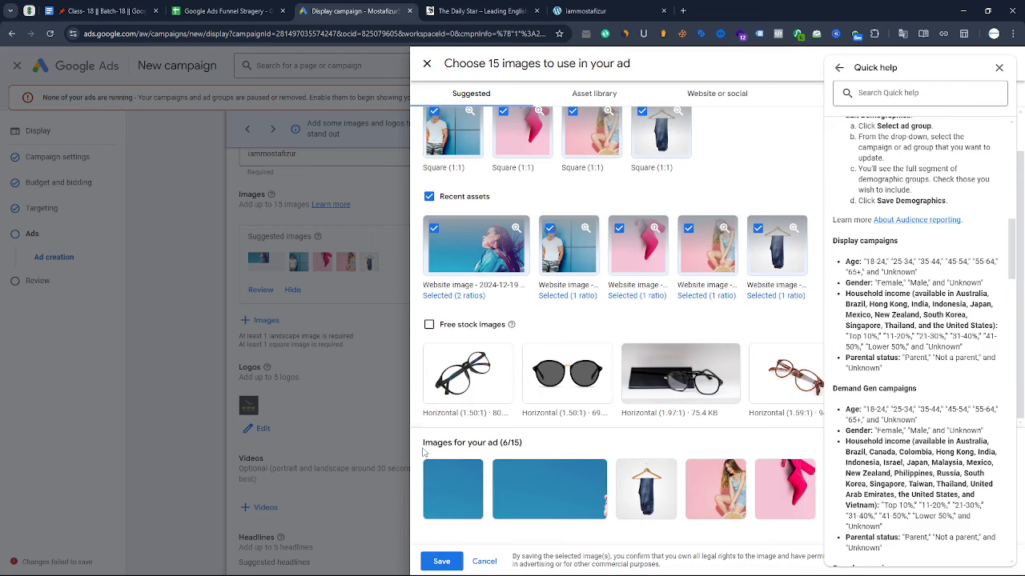
pyautogui.click(684, 385)
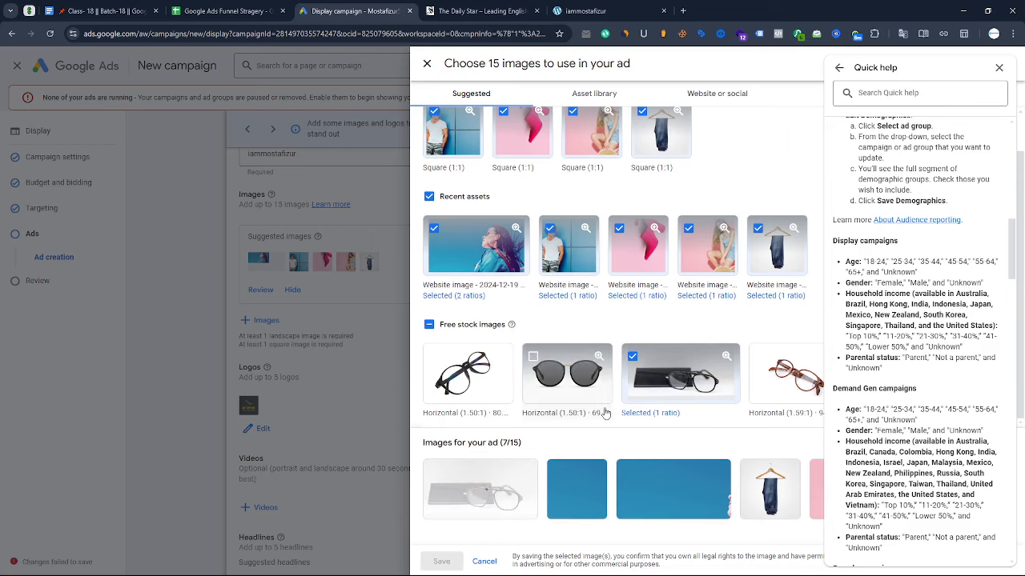
pyautogui.click(501, 491)
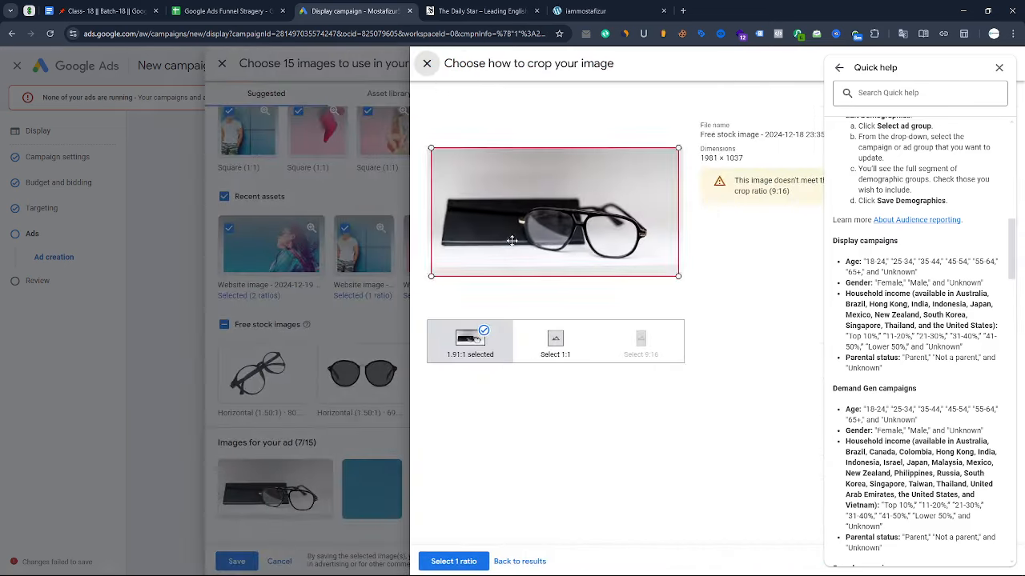
pyautogui.click(555, 340)
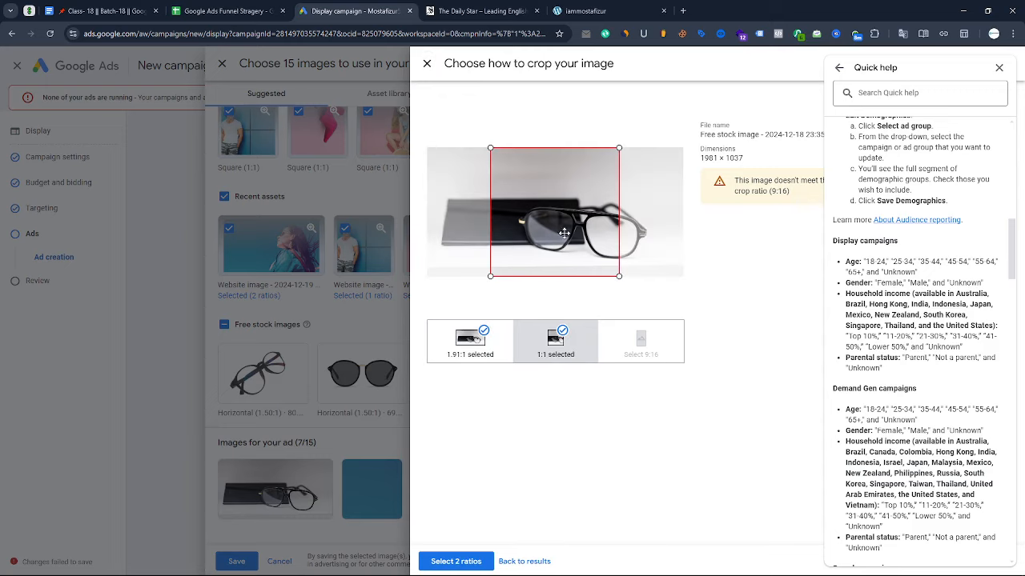
pyautogui.moveTo(545, 225); pyautogui.dragTo(577, 232)
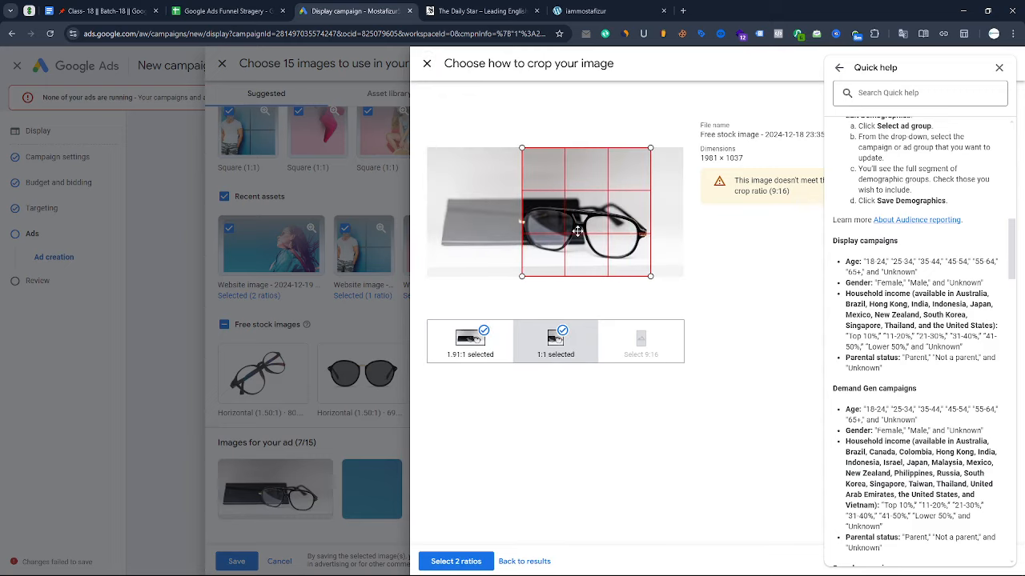
pyautogui.click(460, 562)
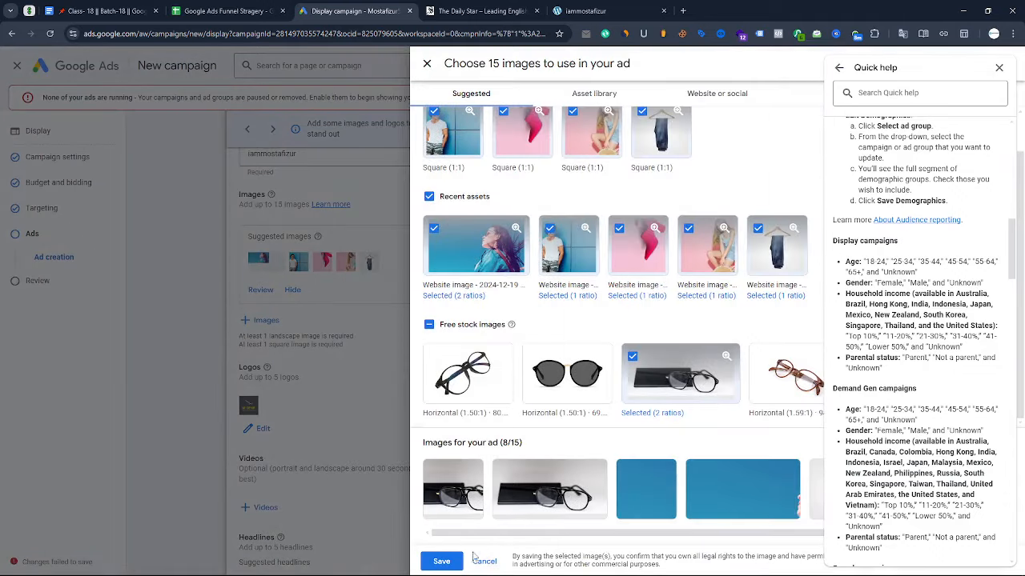
pyautogui.click(442, 562)
# - Add the "How to Write Google" ad copy video from the asset library to the ad and save it
pyautogui.scroll(-2, 182, 269)
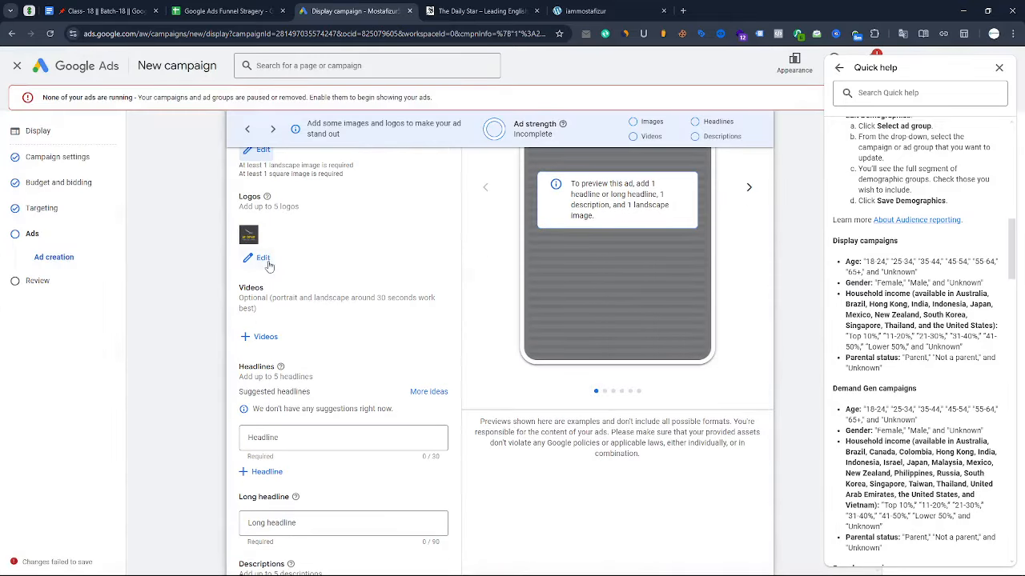
pyautogui.scroll(-2, 221, 280)
pyautogui.scroll(1, 222, 278)
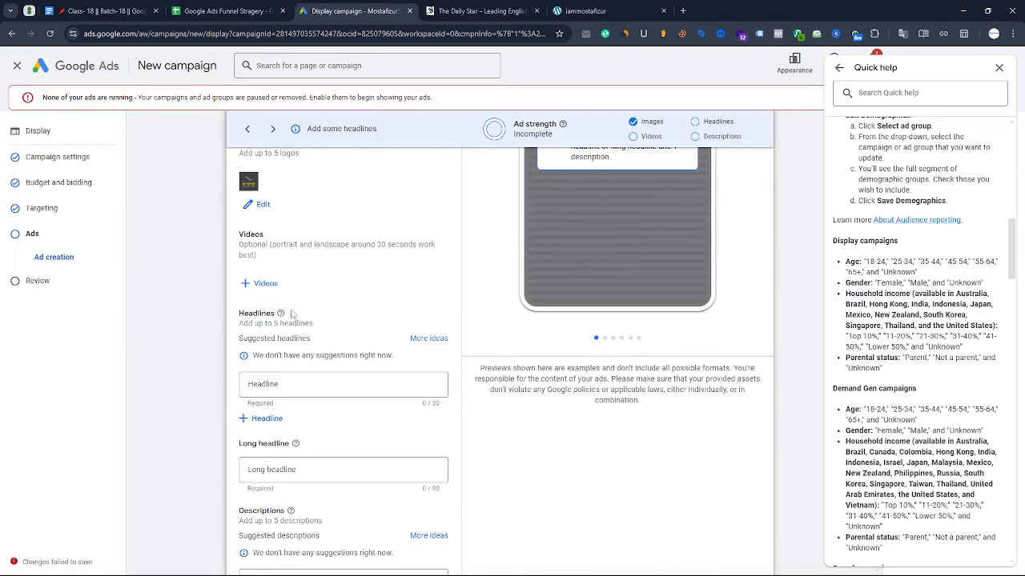
pyautogui.click(266, 283)
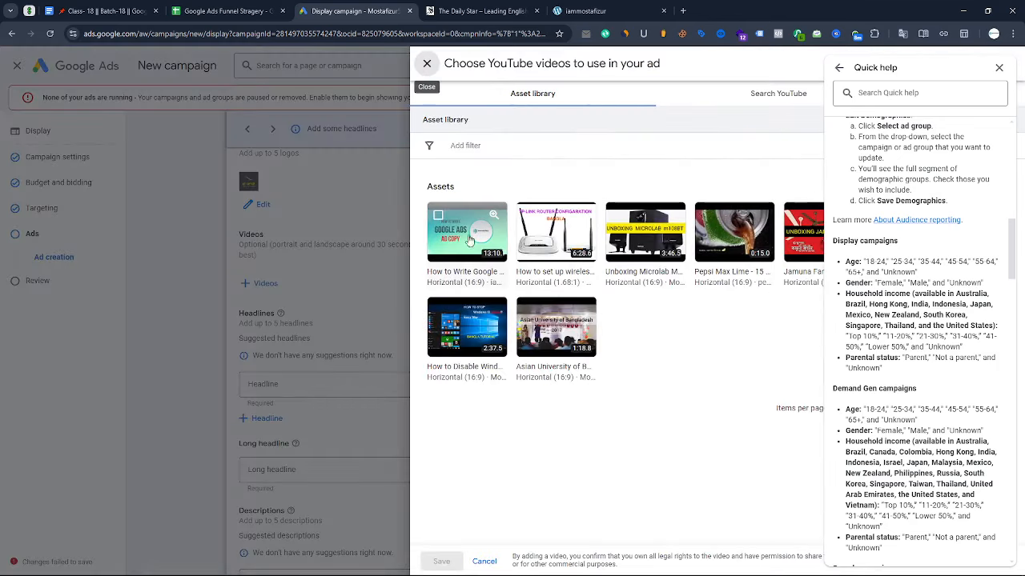
pyautogui.click(439, 216)
pyautogui.click(441, 561)
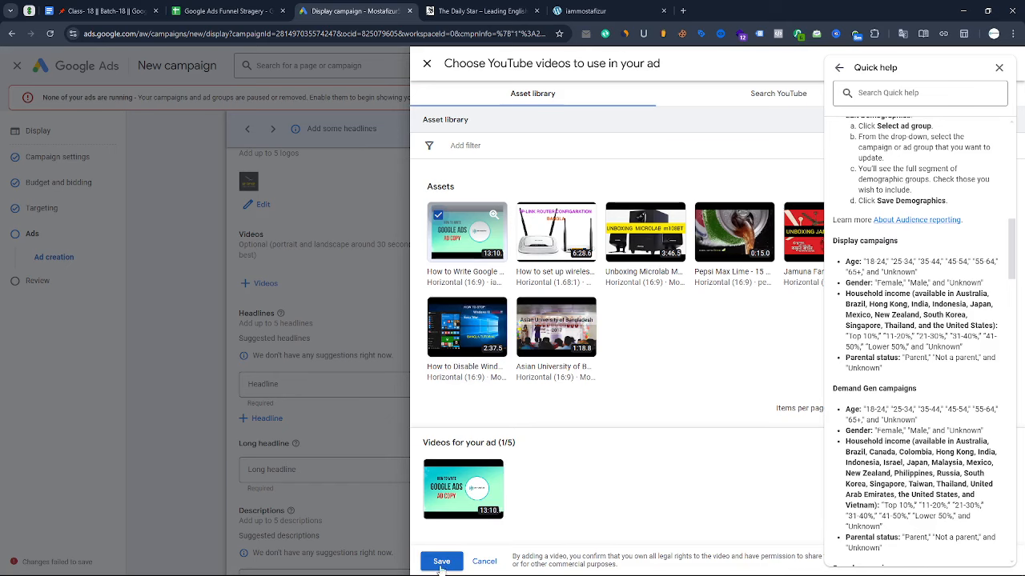
# - Add four more headline fields to the ad, making five in total
pyautogui.scroll(-2, 301, 290)
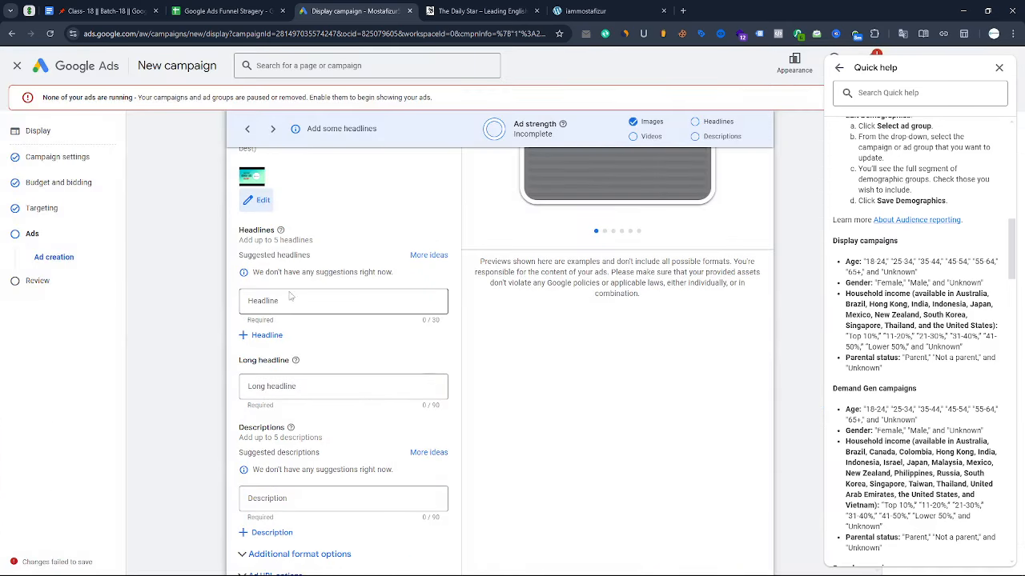
pyautogui.scroll(2, 187, 288)
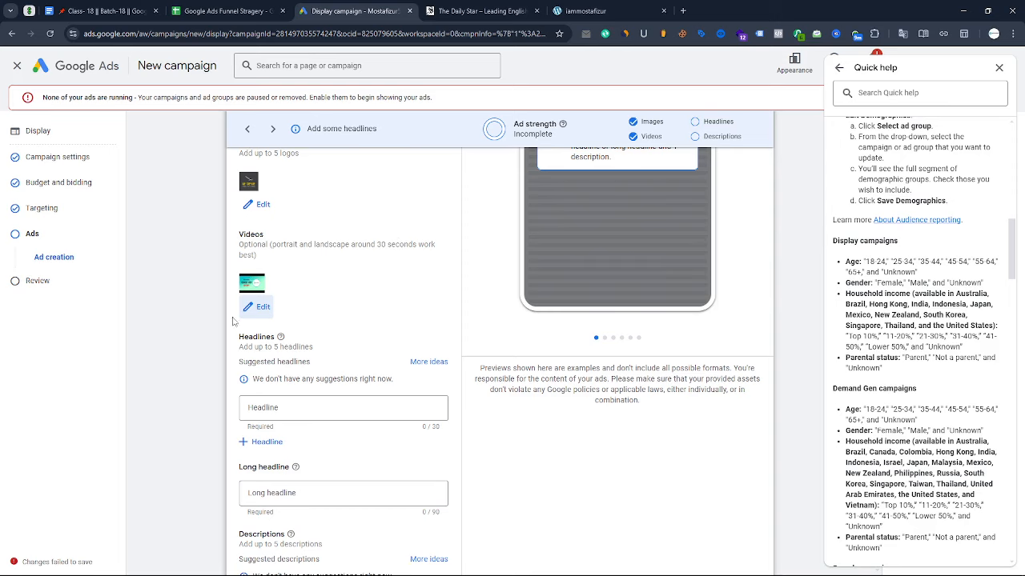
pyautogui.scroll(-2, 201, 326)
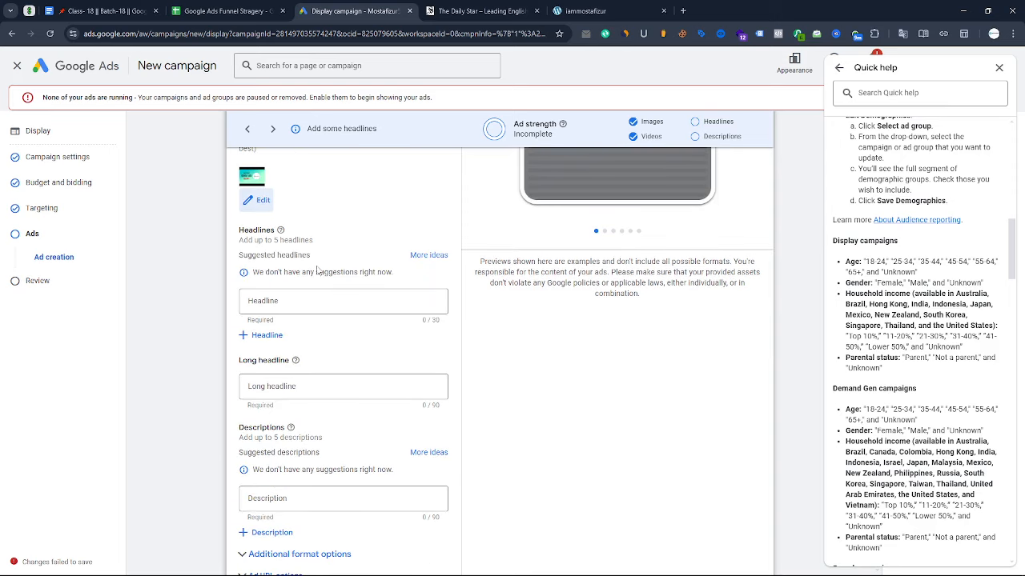
pyautogui.moveTo(239, 232); pyautogui.dragTo(318, 246)
pyautogui.click(290, 254)
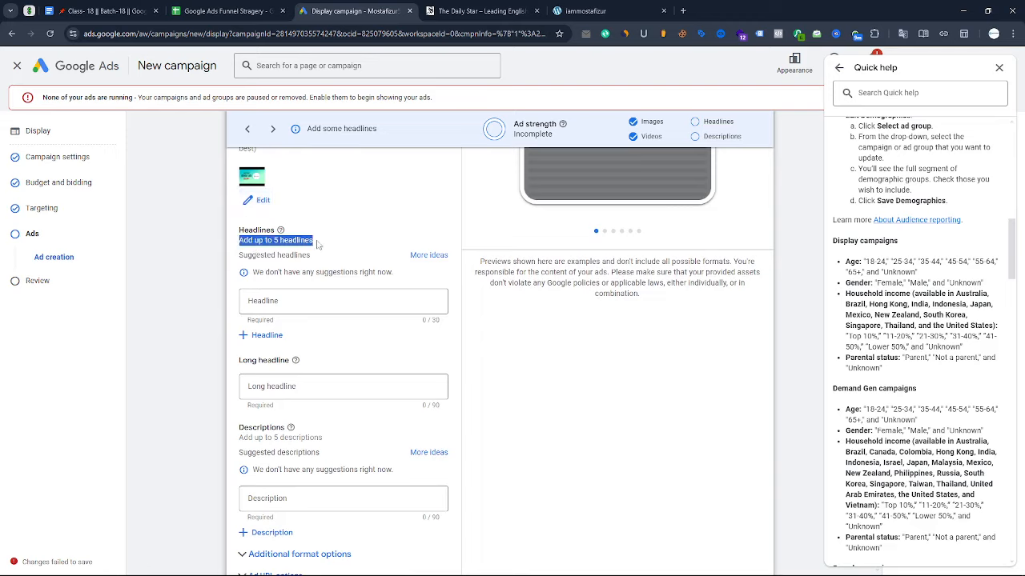
pyautogui.click(264, 335)
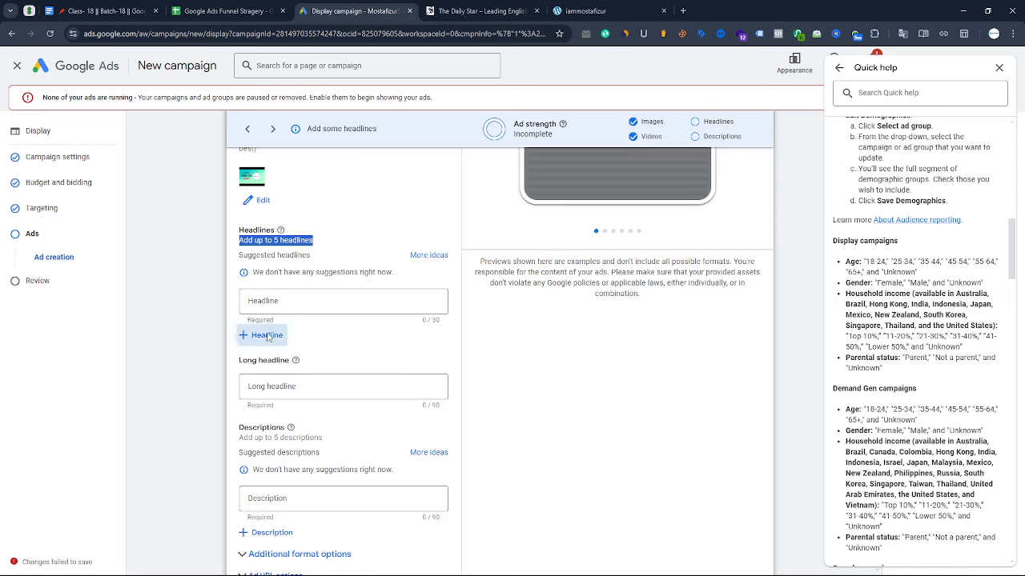
pyautogui.click(264, 375)
pyautogui.click(264, 414)
pyautogui.scroll(-2, 313, 352)
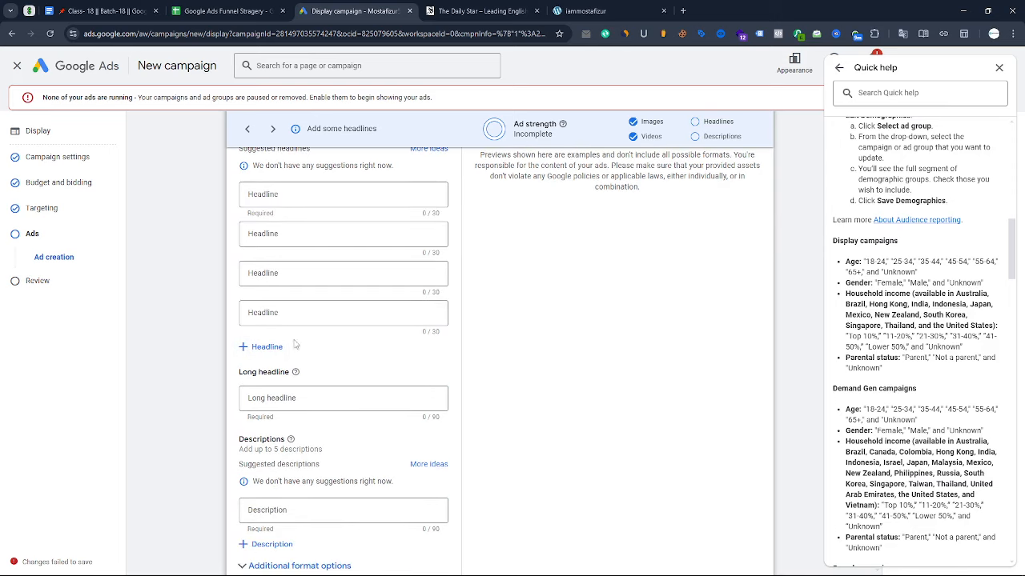
pyautogui.click(268, 346)
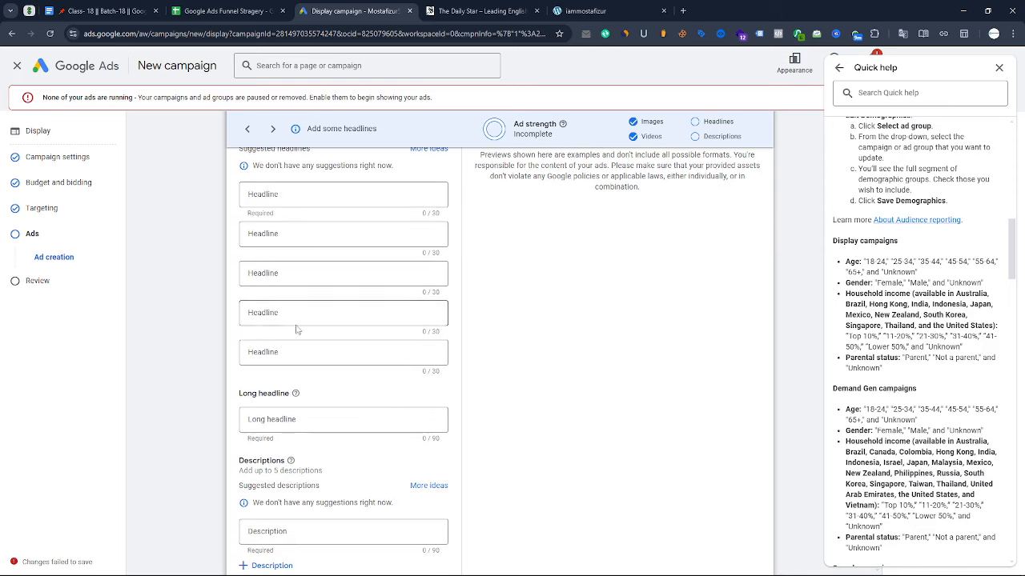
# - Switch to the Class-18 notes in Google Docs and examine the Google Display Ads Size table
pyautogui.click(105, 10)
pyautogui.scroll(-20, 413, 254)
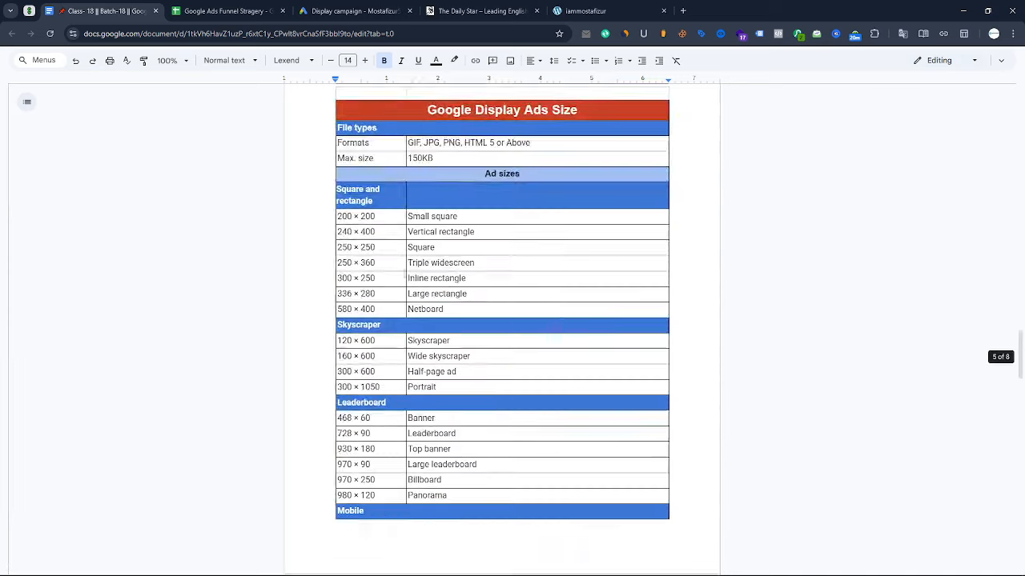
pyautogui.scroll(15, 412, 275)
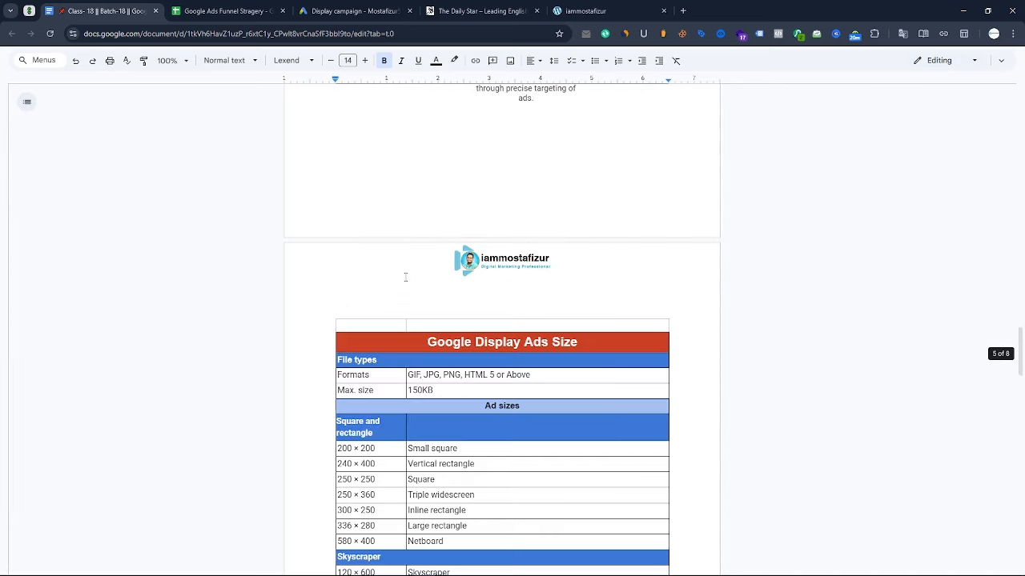
pyautogui.scroll(-3, 405, 277)
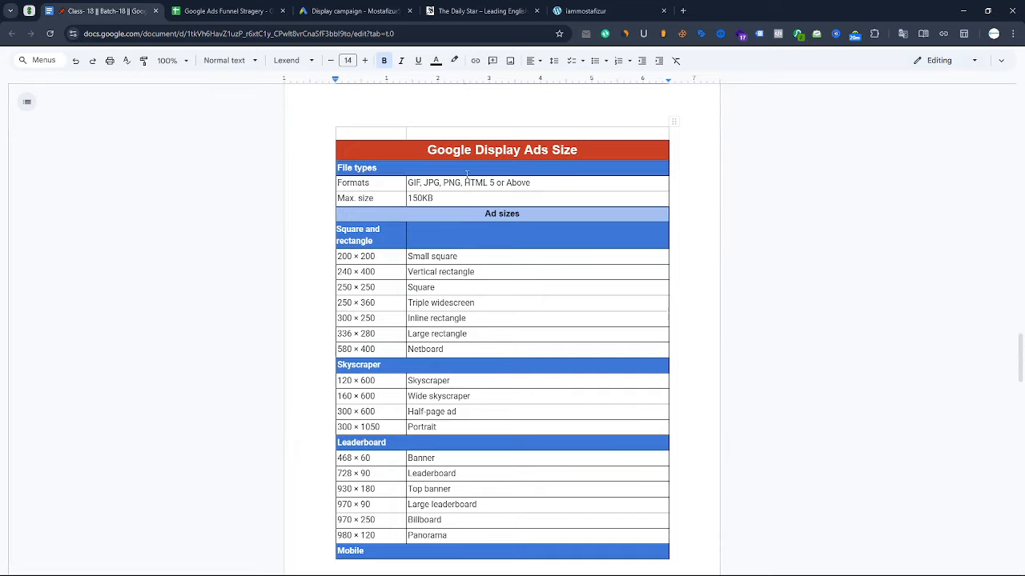
# - Examine the allowed file formats and the square, skyscraper, leaderboard and mobile dimensions listed in the ads size table
pyautogui.click(445, 184)
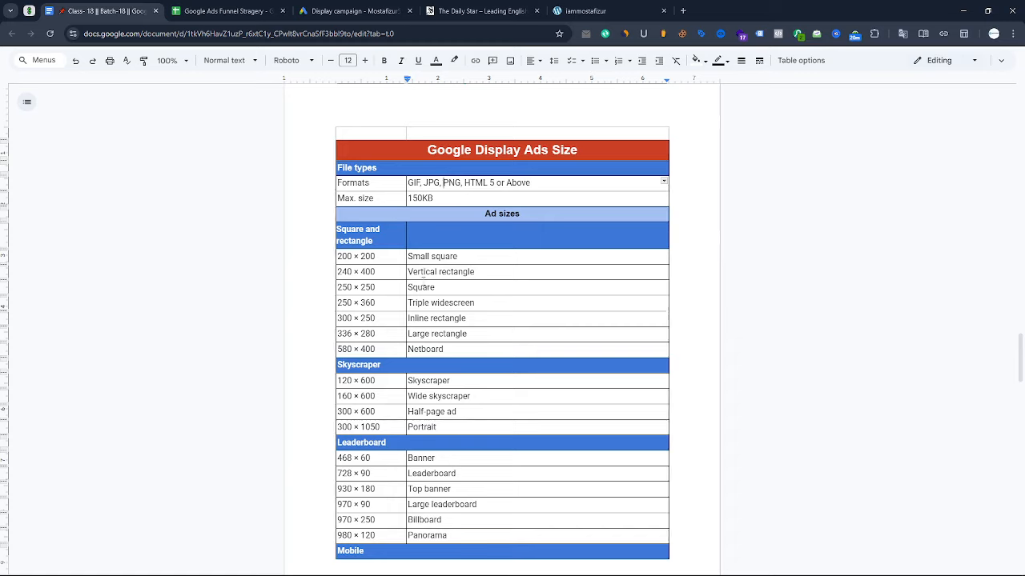
pyautogui.click(424, 272)
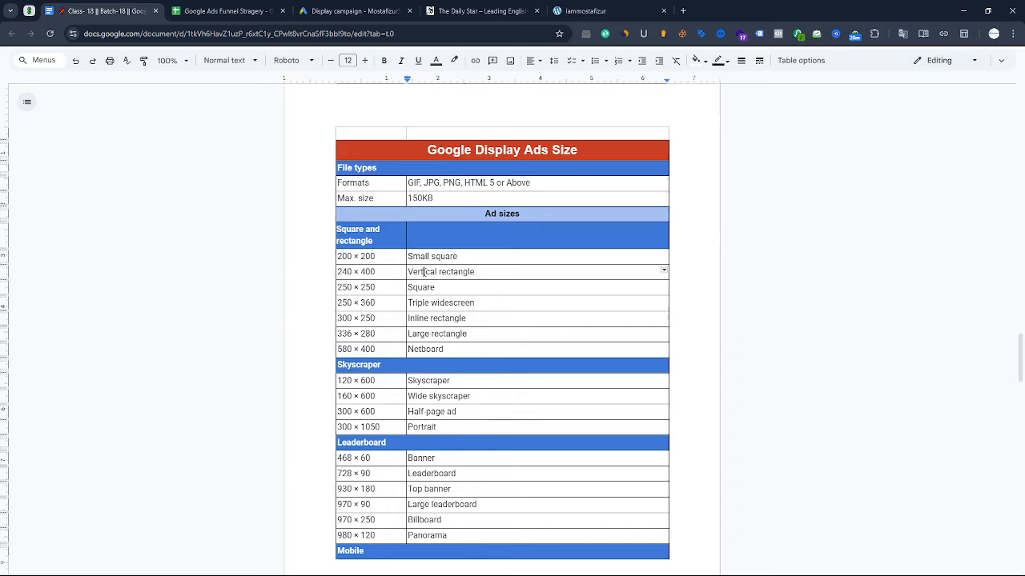
pyautogui.click(362, 243)
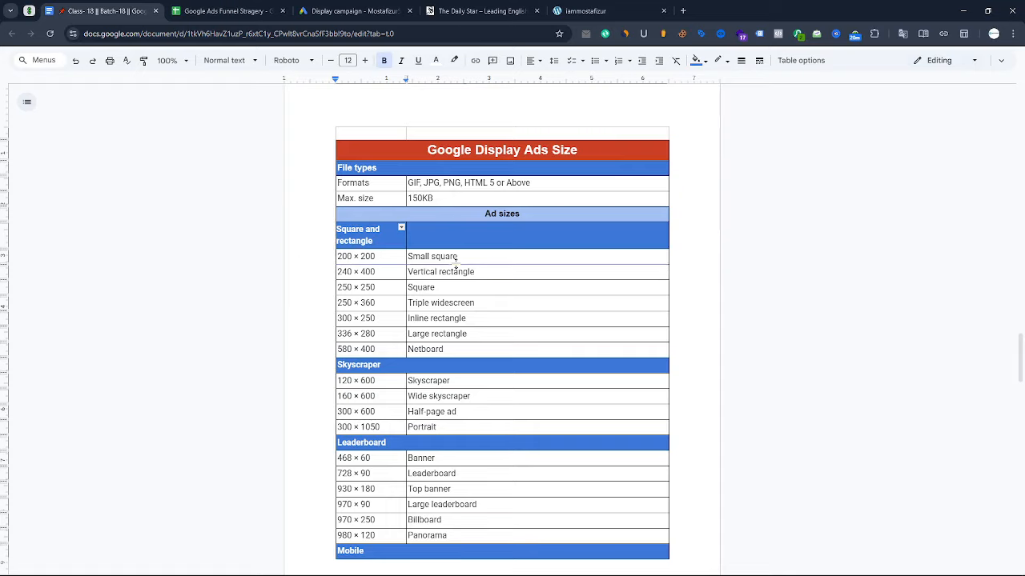
pyautogui.click(387, 264)
pyautogui.scroll(-2, 493, 382)
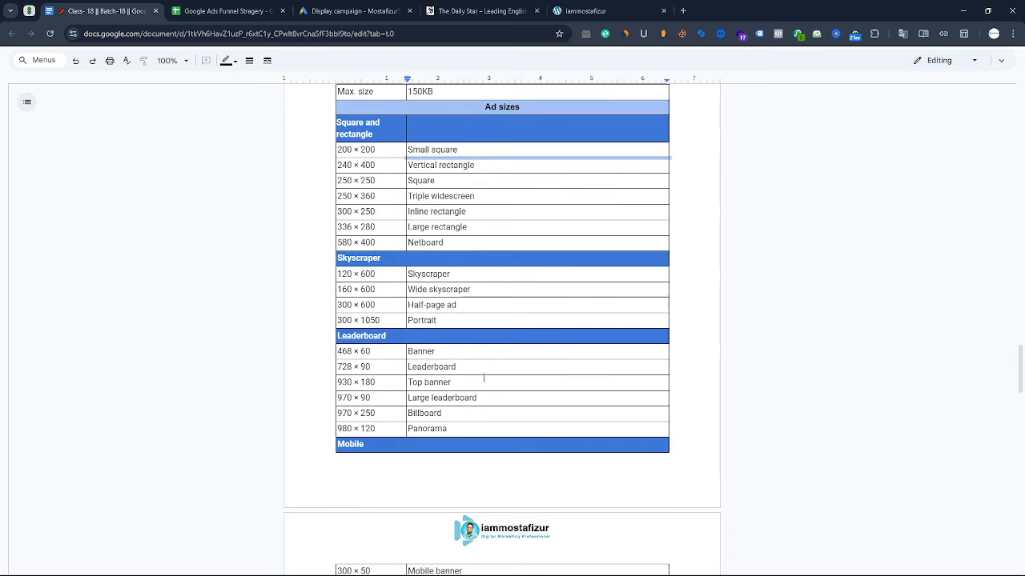
pyautogui.scroll(1, 468, 342)
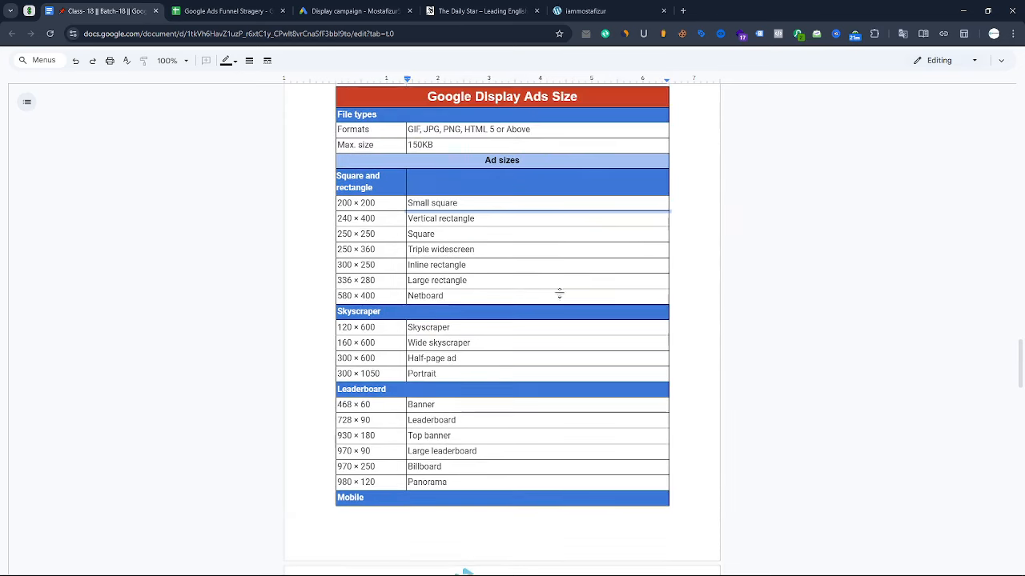
pyautogui.click(457, 249)
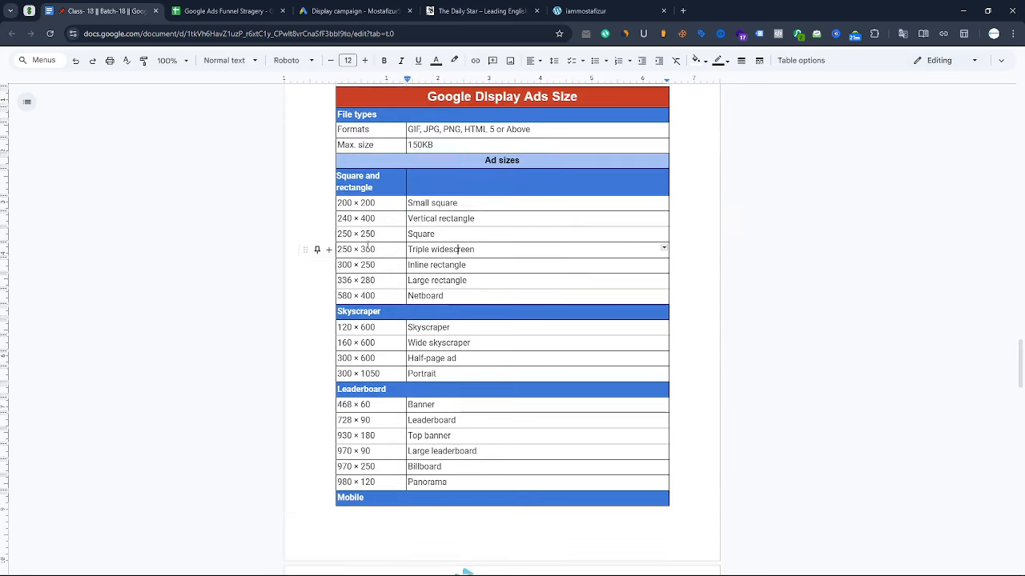
pyautogui.scroll(-4, 418, 257)
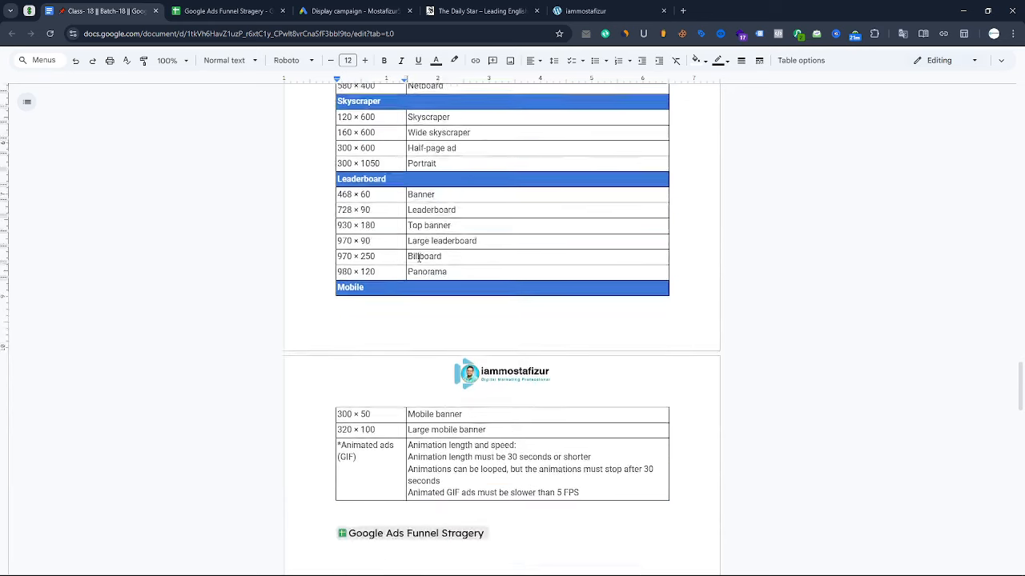
pyautogui.scroll(4, 418, 257)
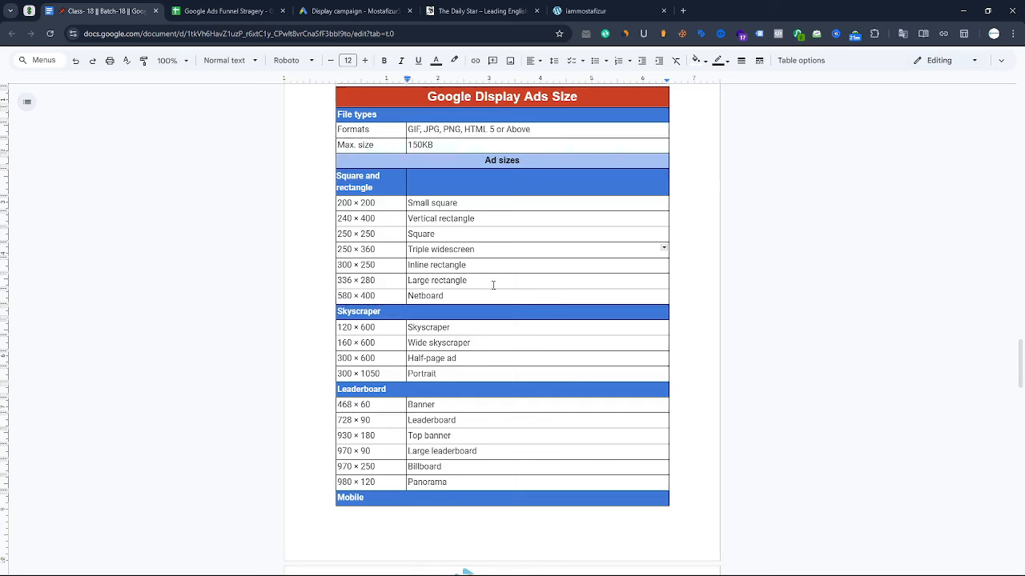
# - Copy the first five plumbing headlines from the notes one by one, from "Expert Plumbing Services" through "Affordable Plumbing Help"
pyautogui.scroll(-10, 468, 270)
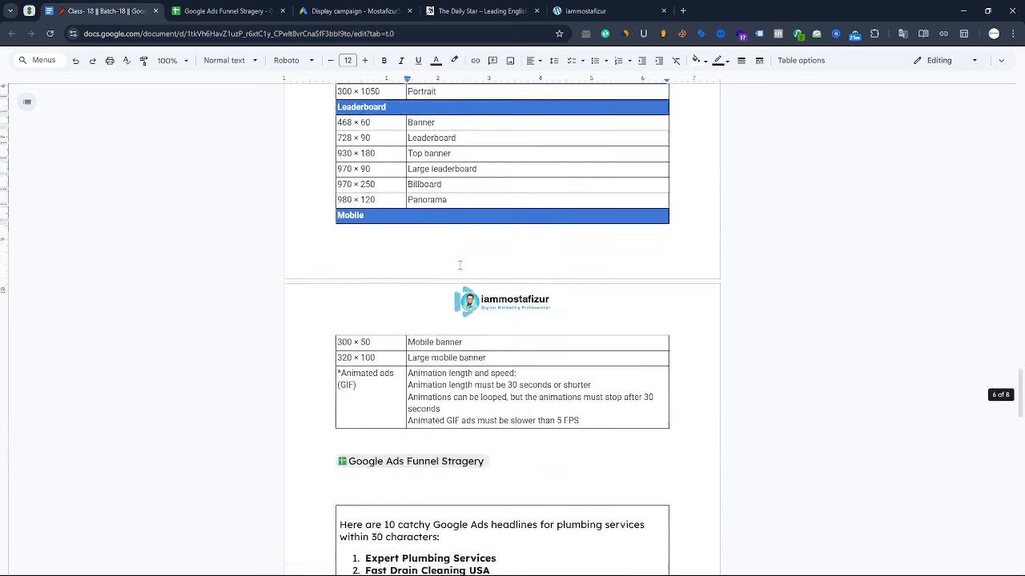
pyautogui.moveTo(366, 252); pyautogui.dragTo(504, 254)
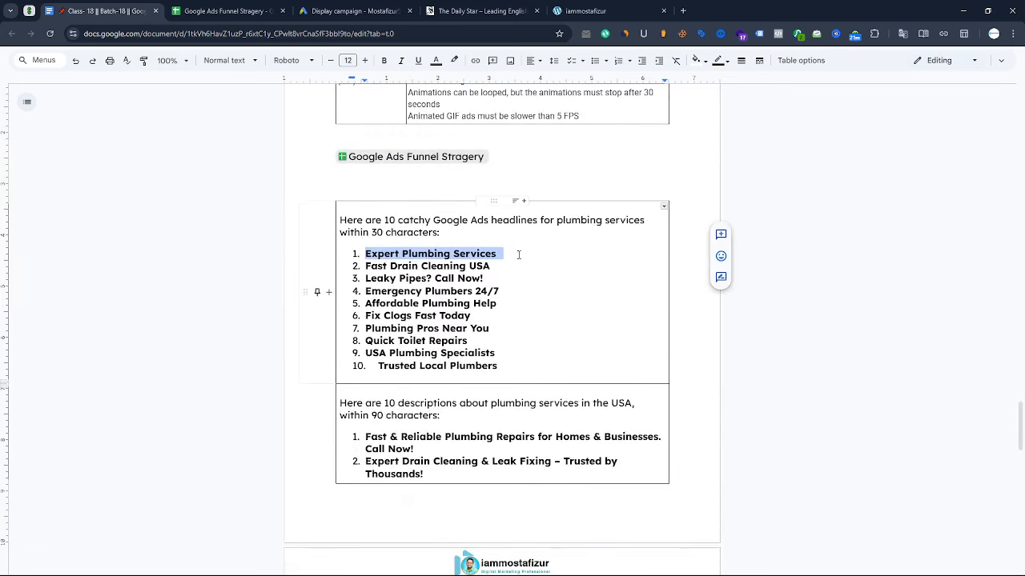
pyautogui.moveTo(369, 266); pyautogui.dragTo(492, 267)
pyautogui.click(386, 265)
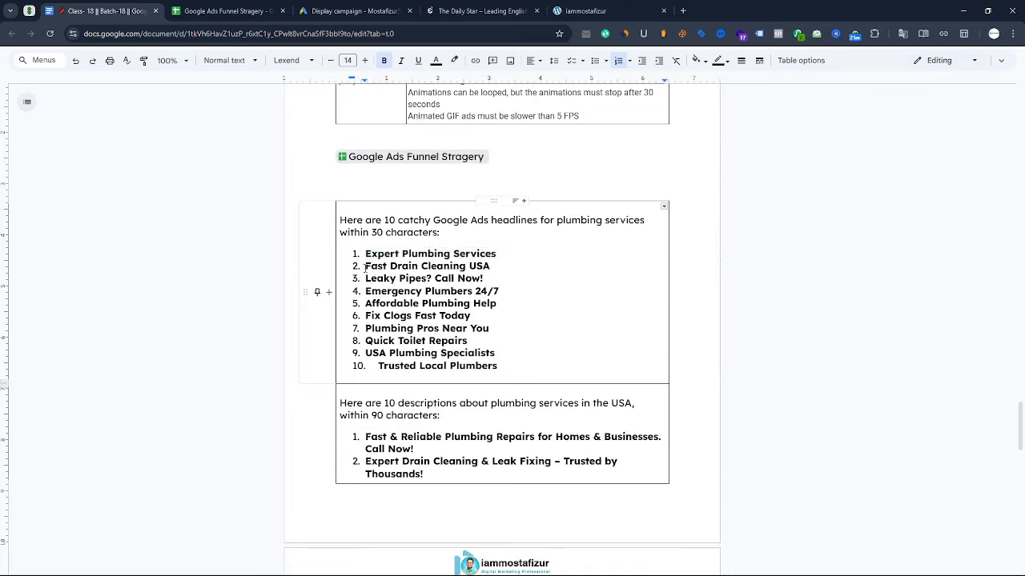
pyautogui.moveTo(365, 266); pyautogui.dragTo(489, 269)
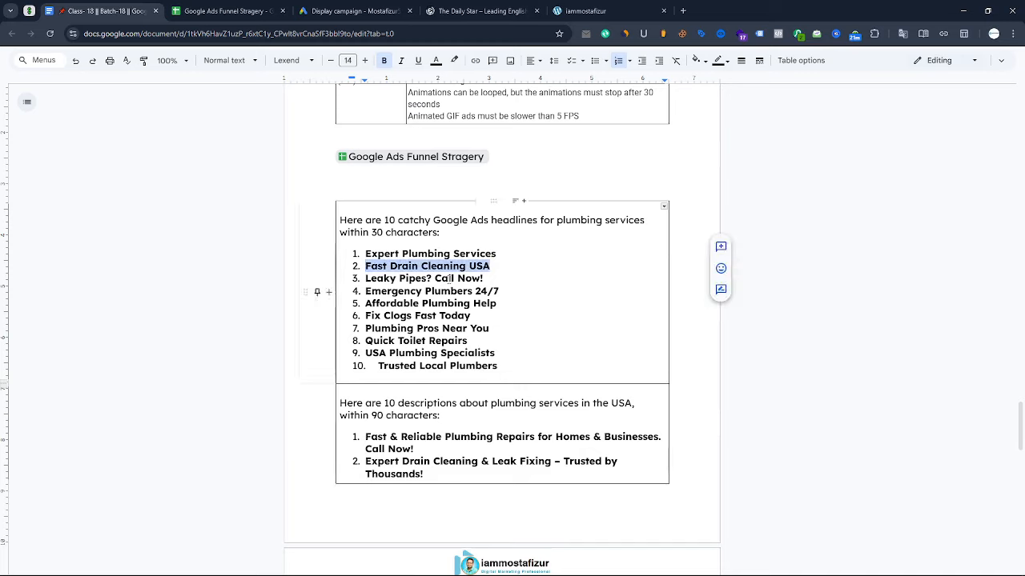
pyautogui.moveTo(366, 279); pyautogui.dragTo(486, 279)
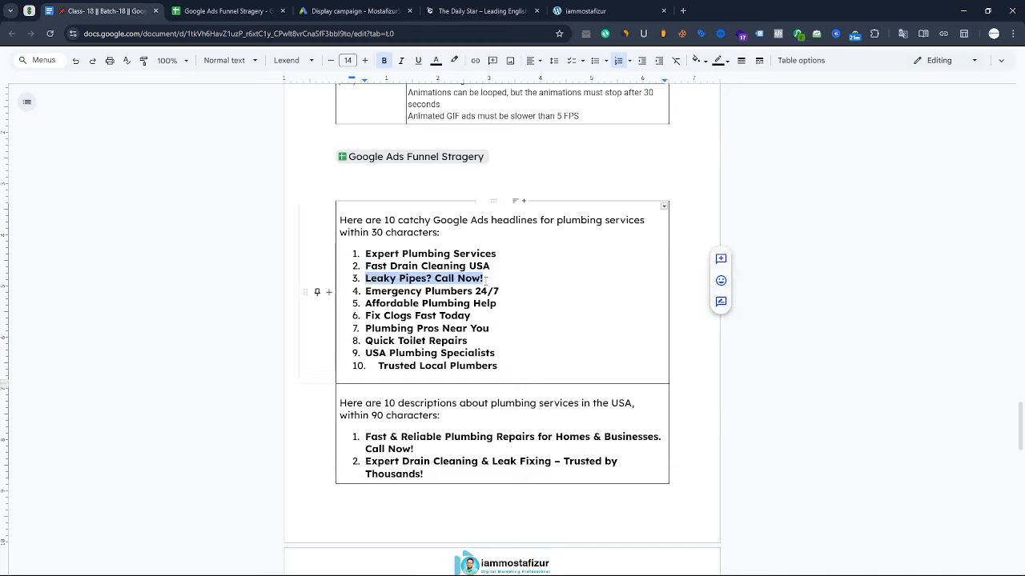
pyautogui.moveTo(367, 291); pyautogui.dragTo(515, 292)
pyautogui.moveTo(365, 304); pyautogui.dragTo(501, 304)
pyautogui.hotkey('ctrl', 'c')
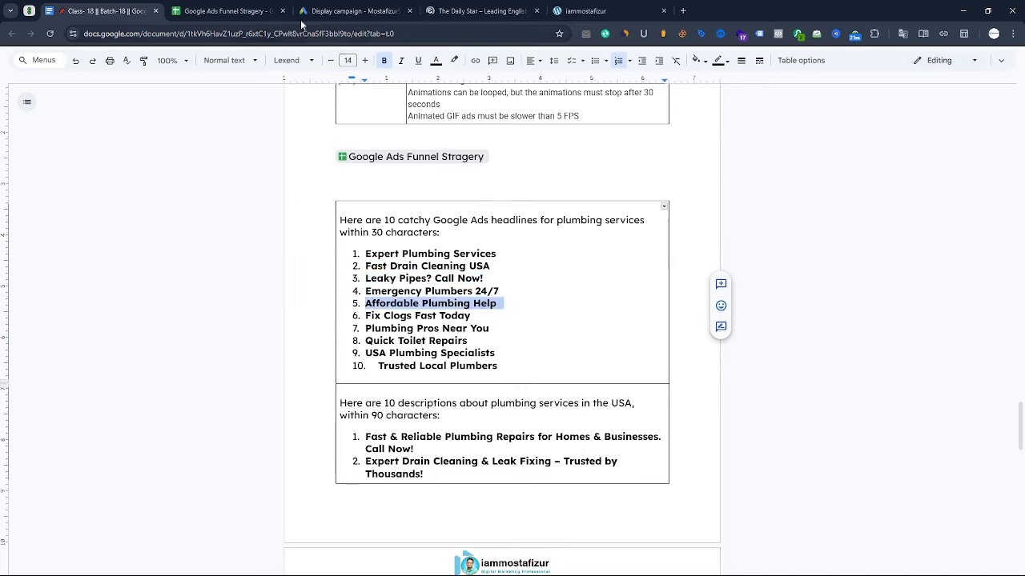
# - Switch to the Google Ads campaign and fill the first two headlines with "Affordable Plumbing Help" and "Emergency Plumbers 24/7"
pyautogui.click(352, 11)
pyautogui.click(275, 194)
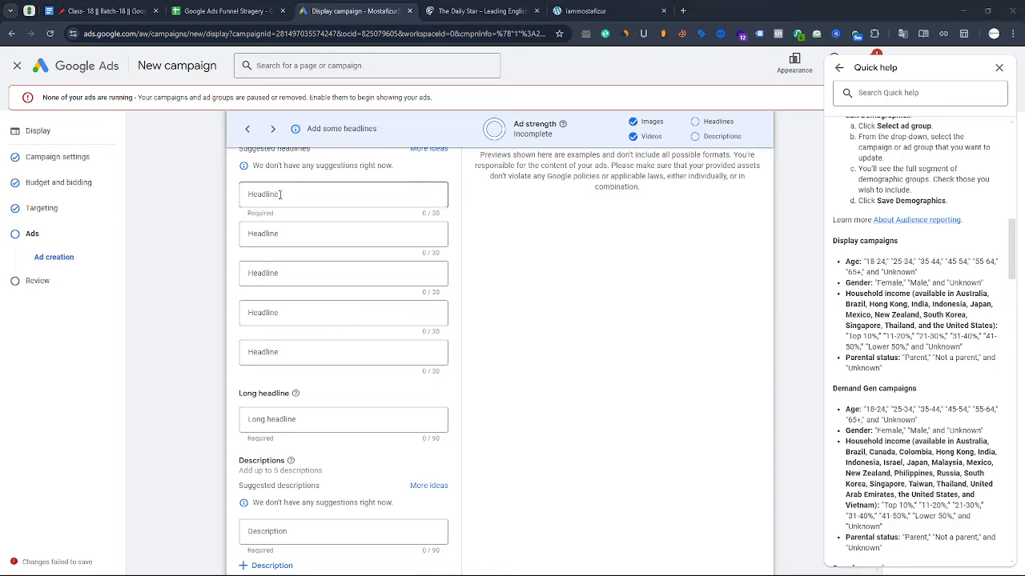
pyautogui.hotkey('ctrl', 'v')
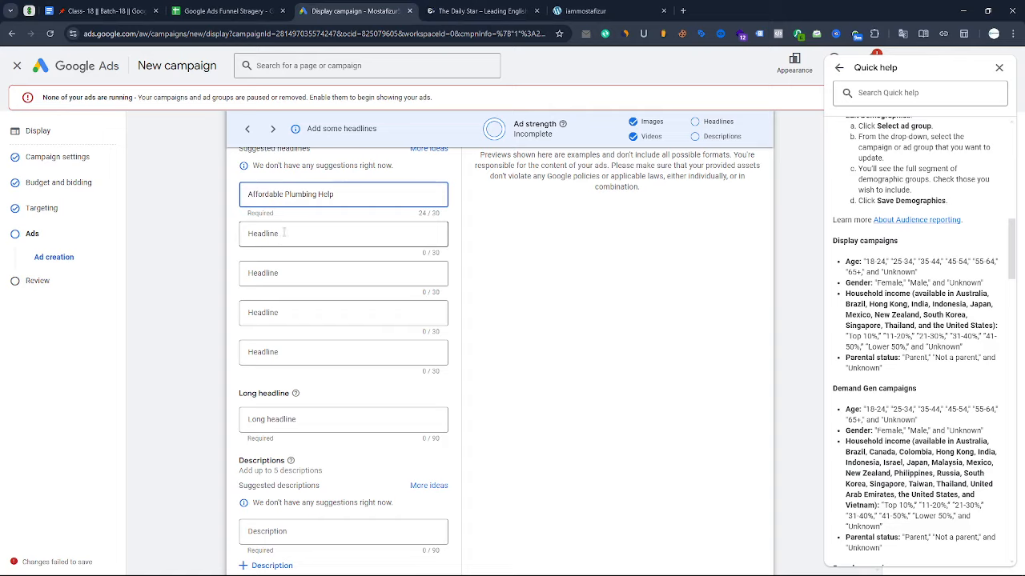
pyautogui.click(284, 233)
pyautogui.press('super+v')
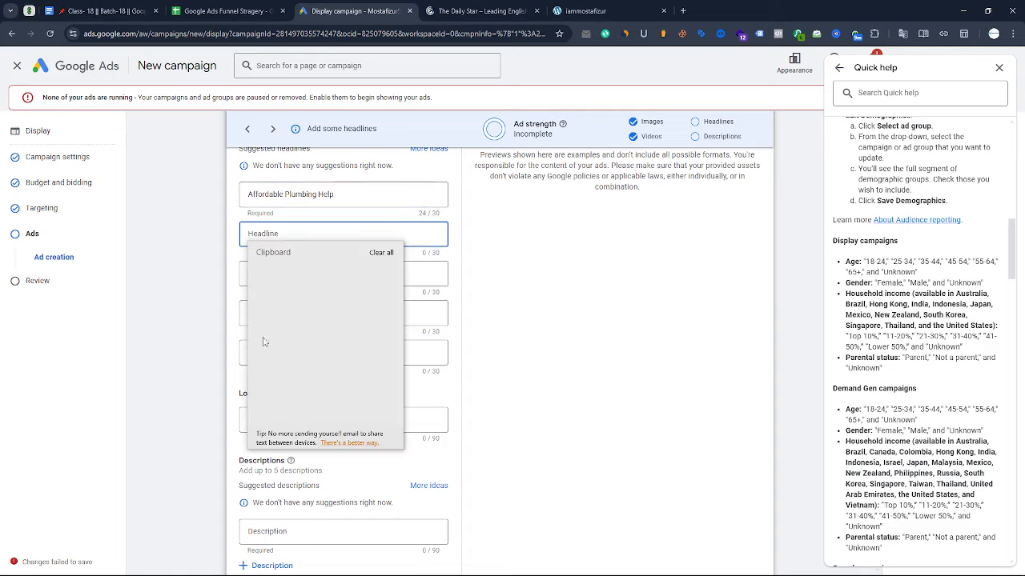
pyautogui.click(307, 324)
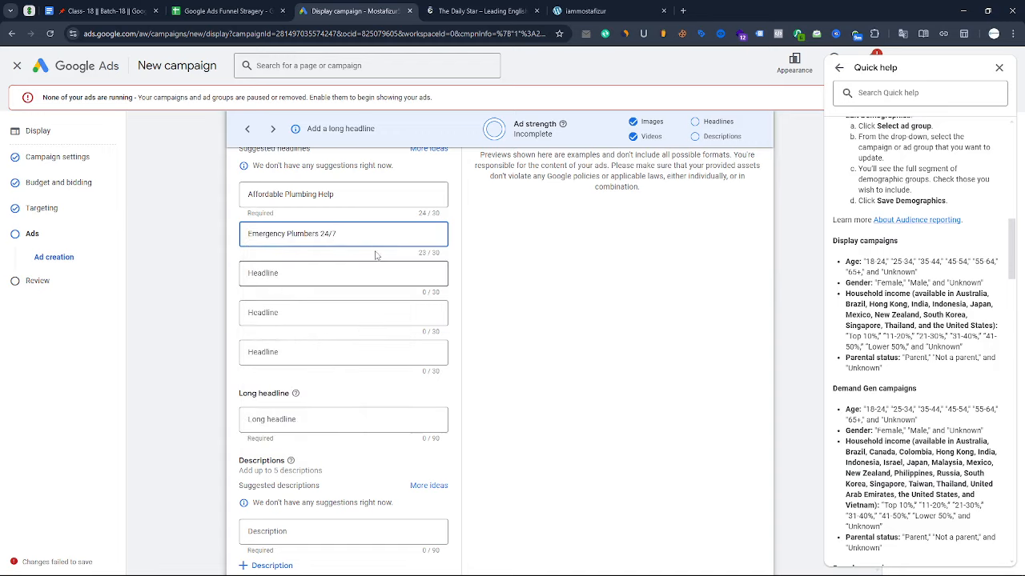
# - Fill the third and fourth headlines with the copied "Leaky Pipes? Call Now!" and "Fast Drain Cleaning USA"
pyautogui.click(307, 274)
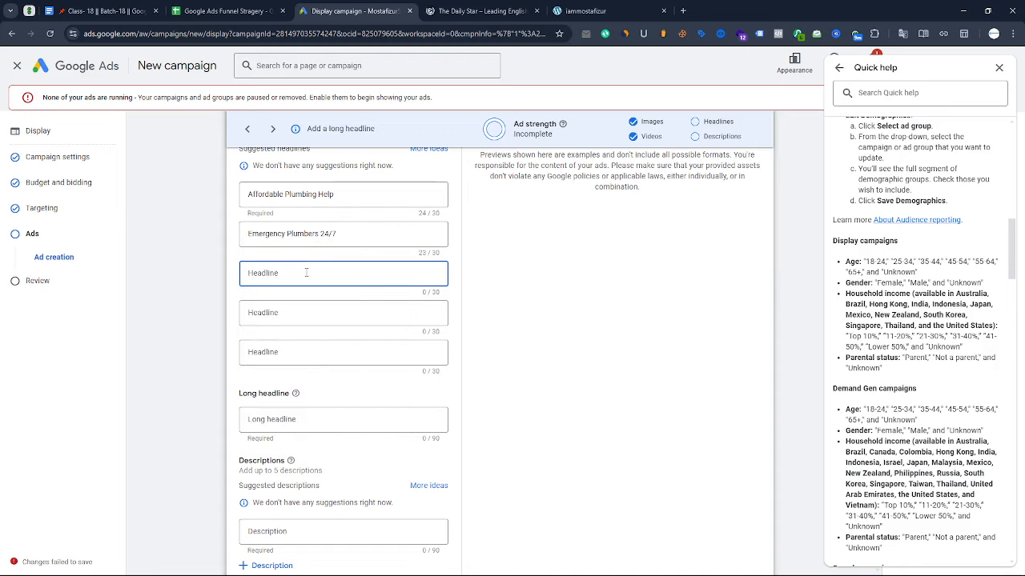
pyautogui.press('super+v')
pyautogui.click(276, 397)
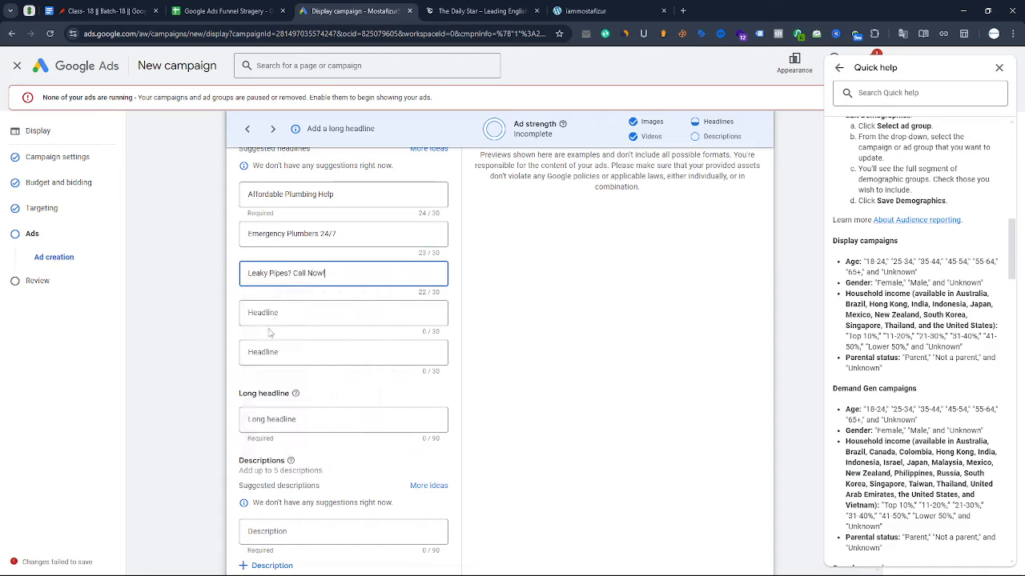
pyautogui.click(290, 313)
pyautogui.press('super+v')
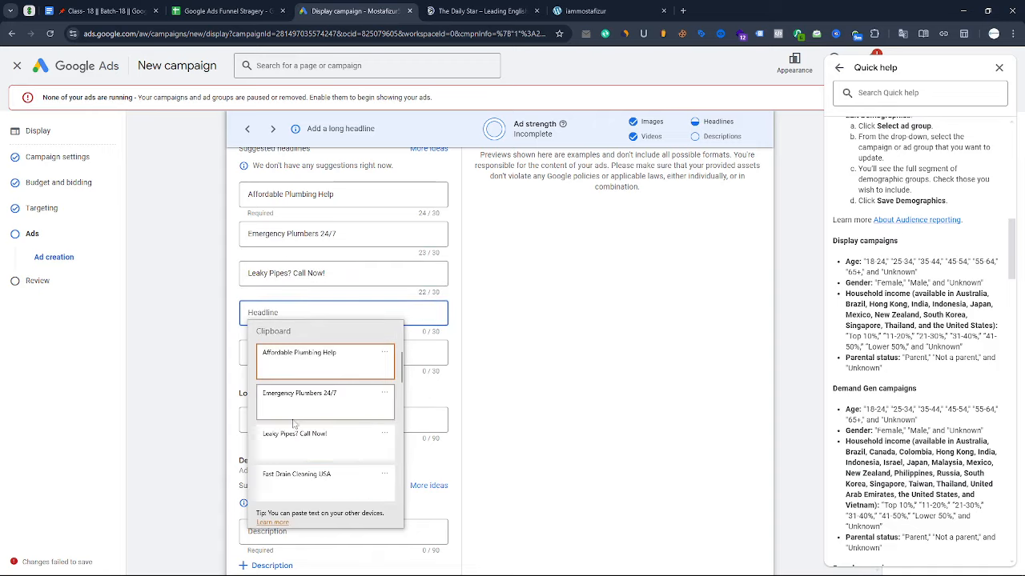
pyautogui.click(307, 479)
# - Fill the fifth headline with the copied "Leaky Pipes? Call Now!" and shorten it to "Leaky Pipes?"
pyautogui.click(278, 362)
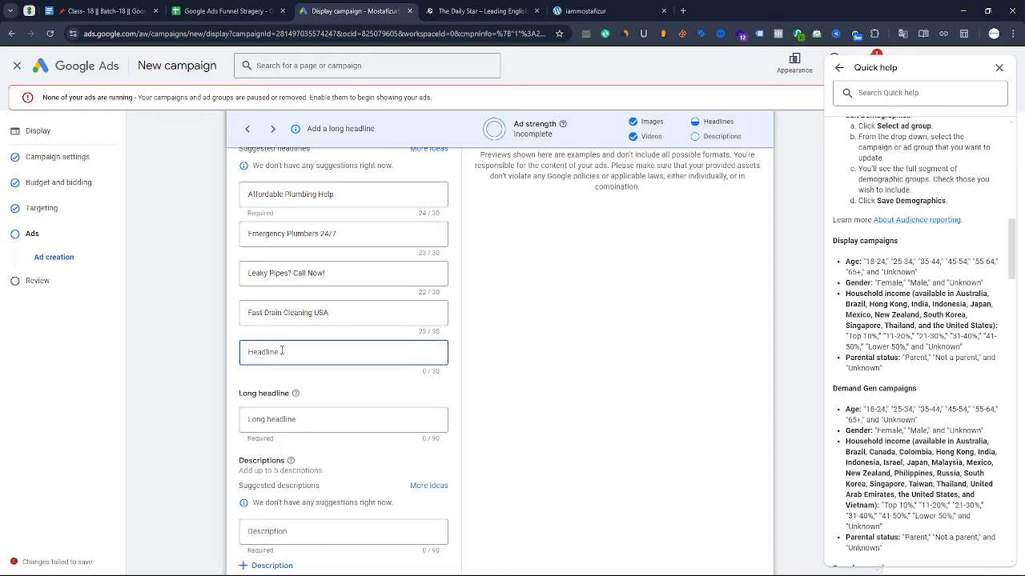
pyautogui.press('super+v')
pyautogui.click(308, 479)
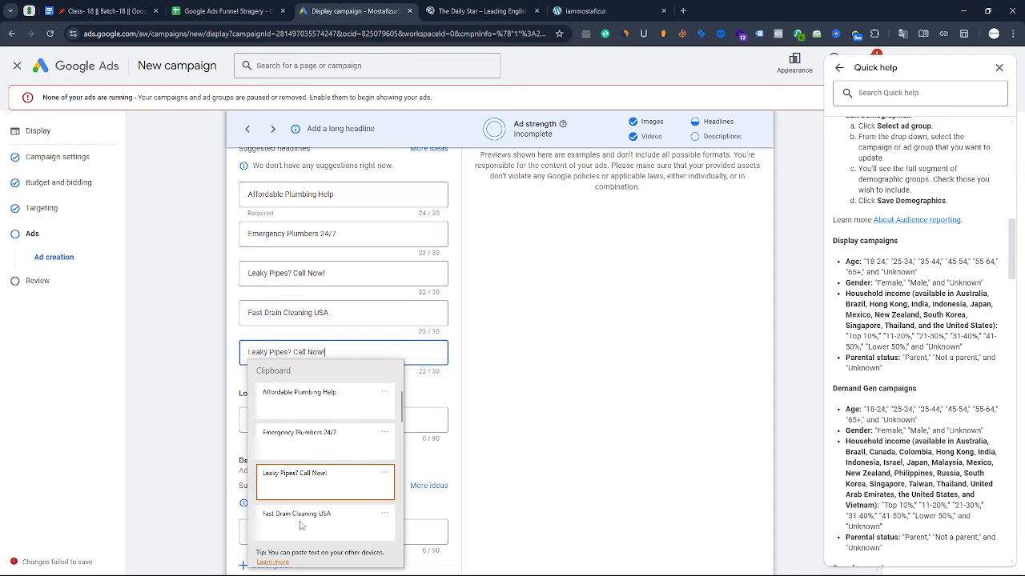
pyautogui.click(216, 310)
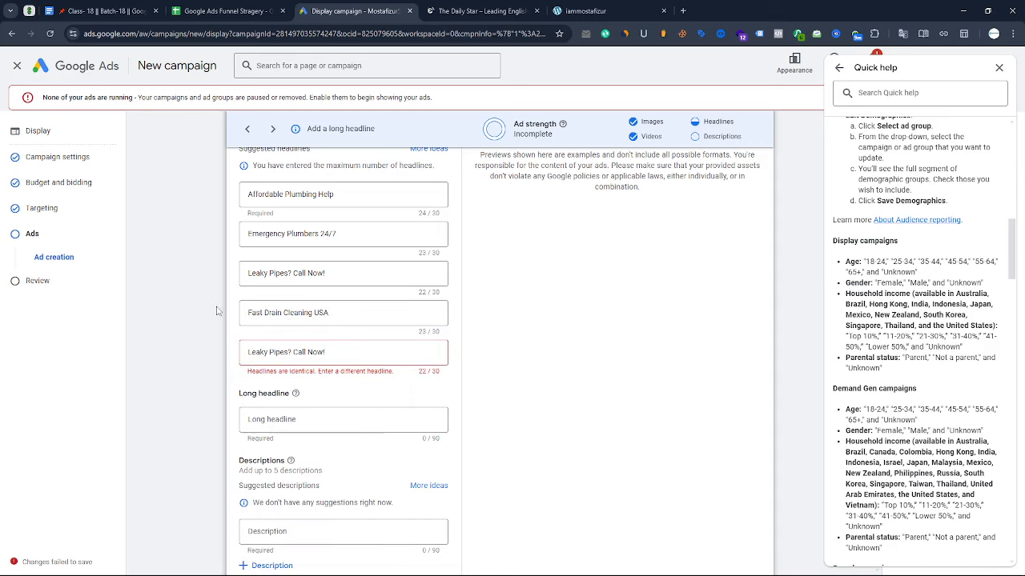
pyautogui.click(335, 352)
pyautogui.press('BackSpace')
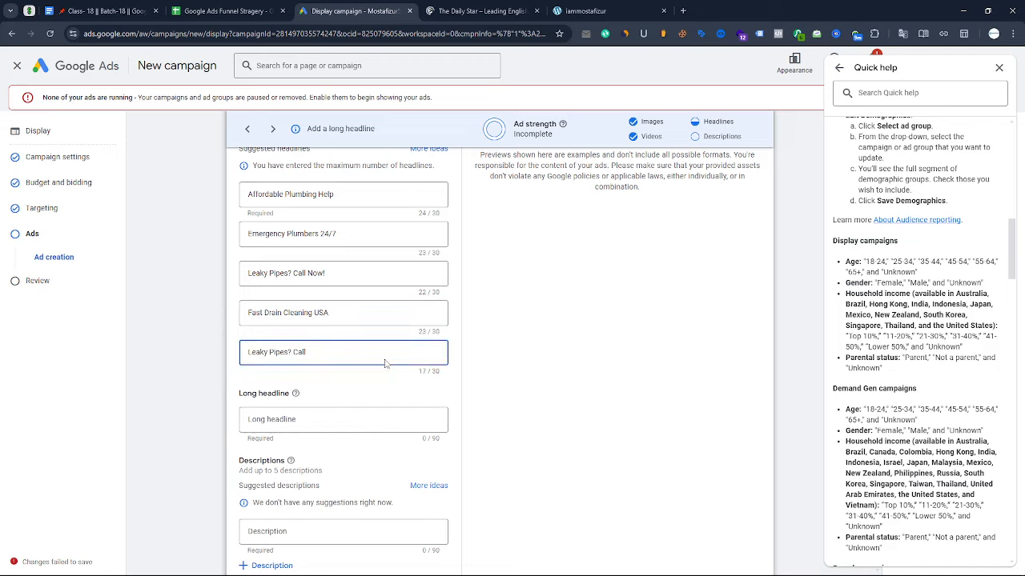
pyautogui.scroll(-2, 168, 307)
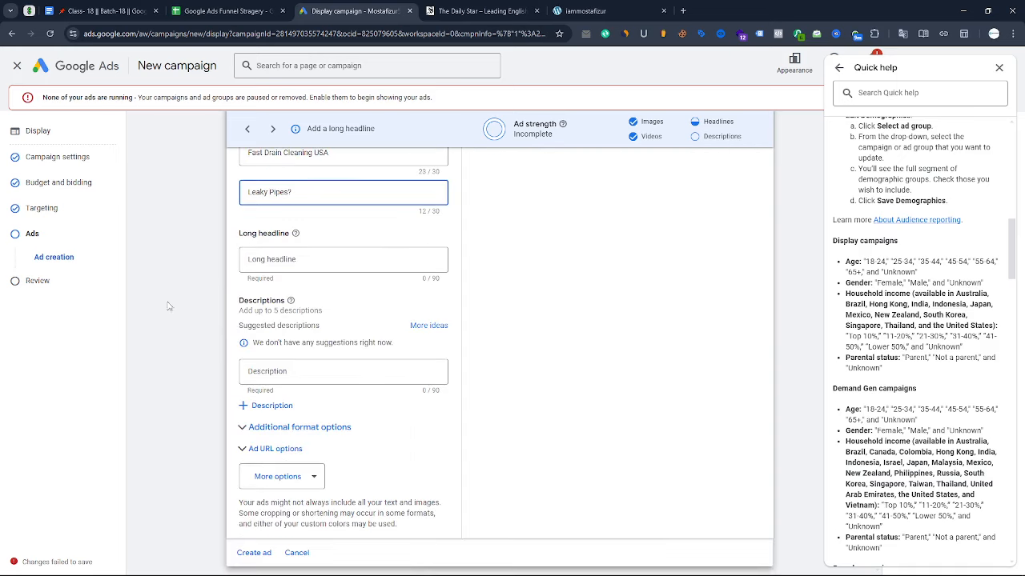
pyautogui.scroll(7, 476, 232)
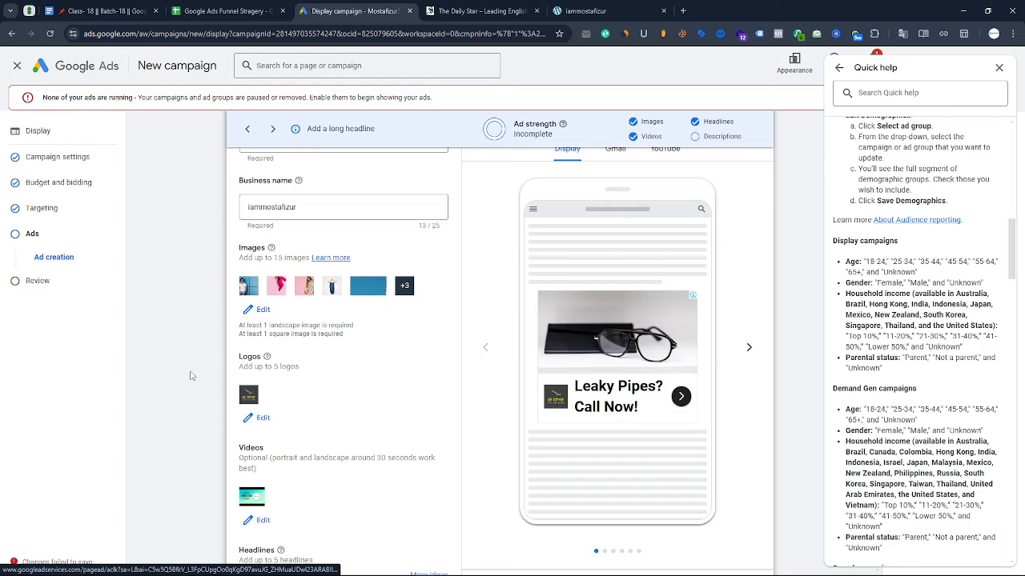
pyautogui.scroll(-6, 230, 332)
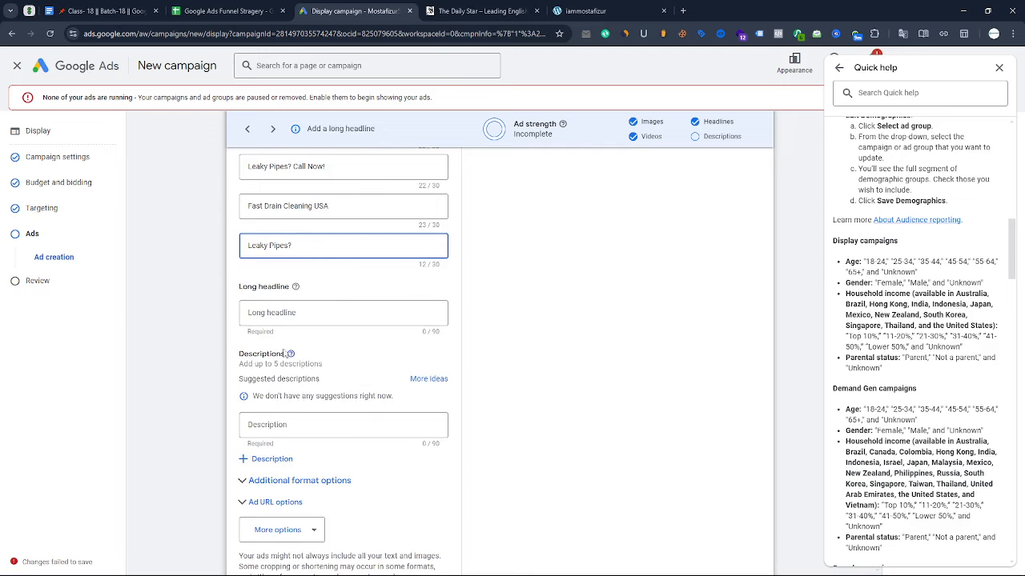
# - Copy "Fast & Reliable Plumbing Repairs for Homes & Businesses. Call Now!" from the Google Docs notes into the ad's long headline
pyautogui.click(356, 312)
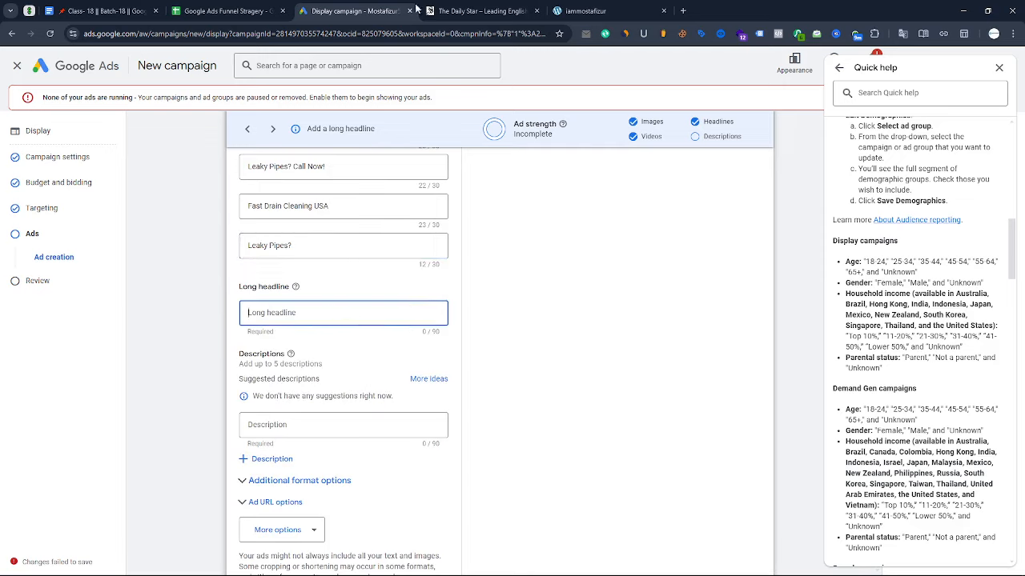
pyautogui.click(104, 10)
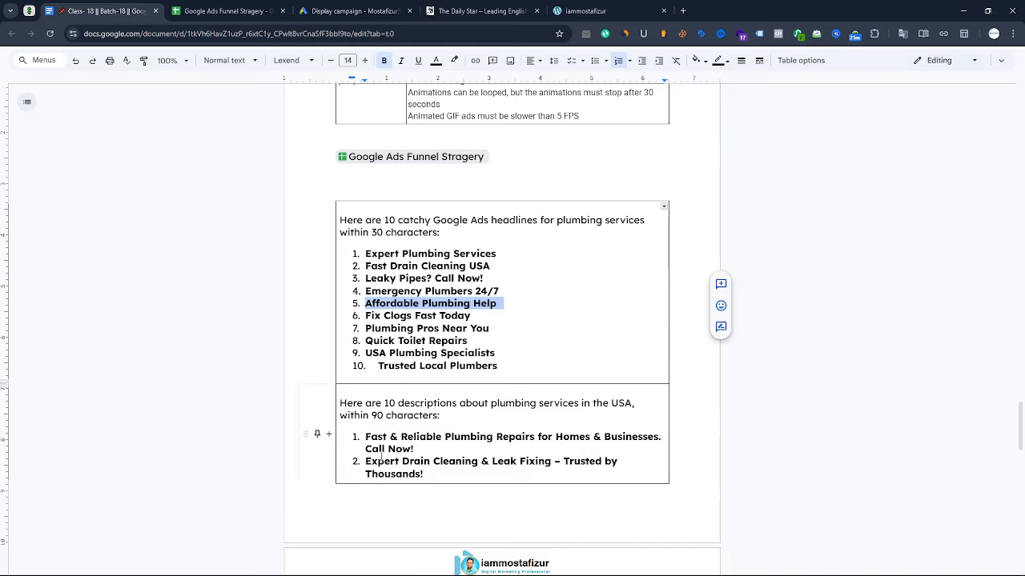
pyautogui.moveTo(366, 437); pyautogui.dragTo(413, 449)
pyautogui.hotkey('ctrl', 'c')
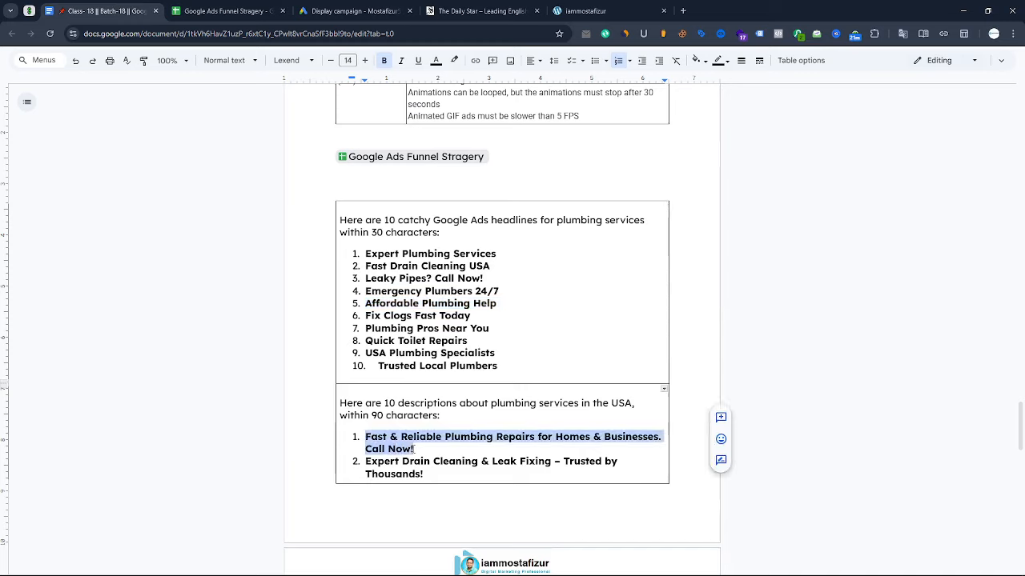
pyautogui.click(388, 10)
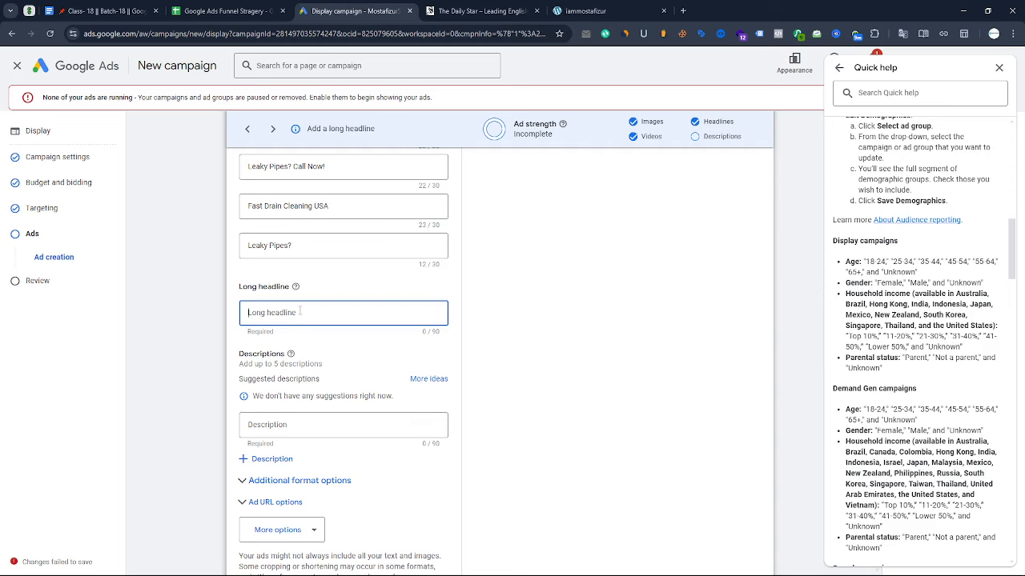
pyautogui.hotkey('ctrl', 'v')
pyautogui.scroll(5, 414, 294)
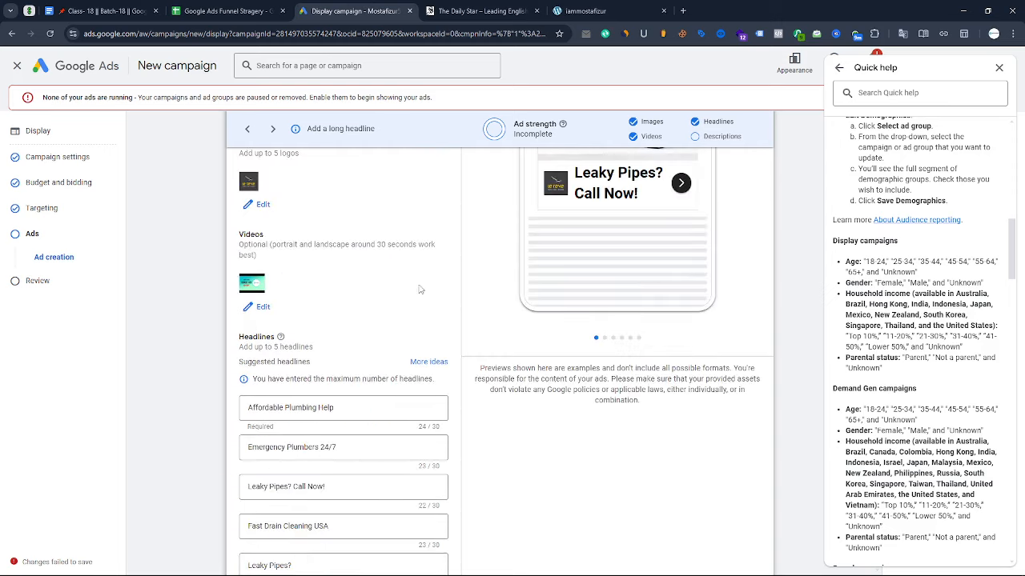
pyautogui.scroll(-5, 417, 289)
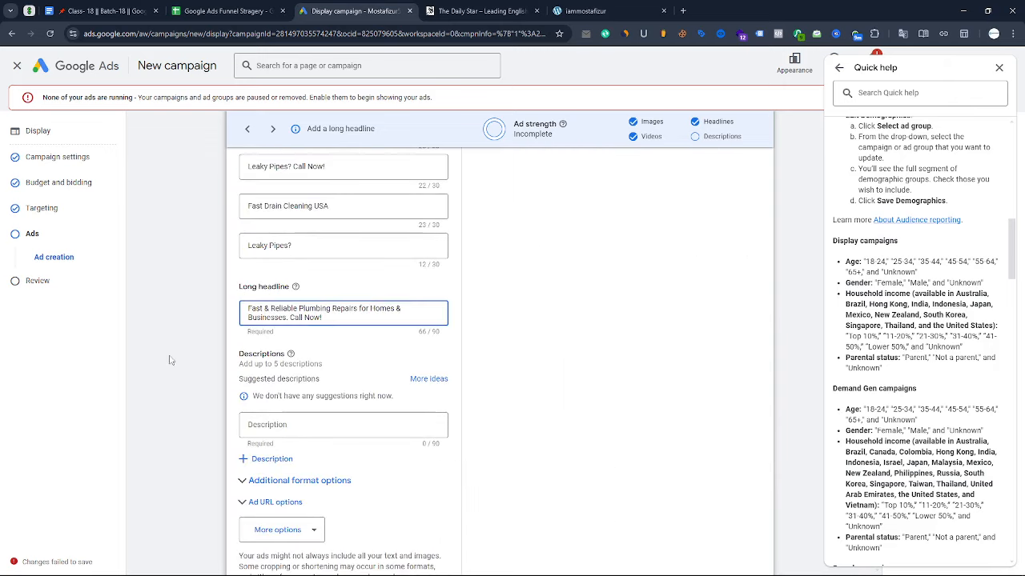
# - Add four more description fields to the responsive display ad so that five are available
pyautogui.click(245, 425)
pyautogui.scroll(-2, 206, 382)
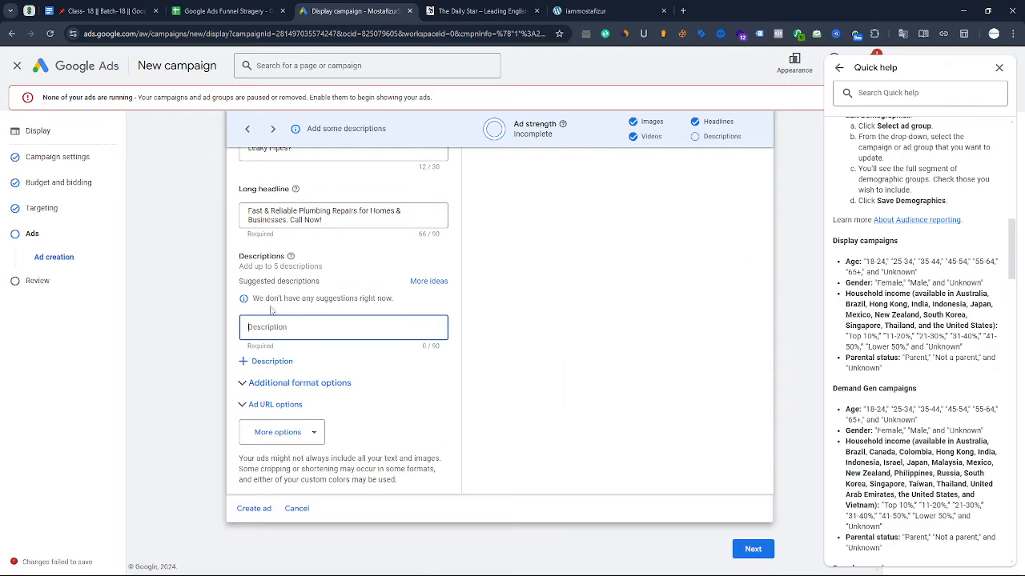
pyautogui.click(245, 365)
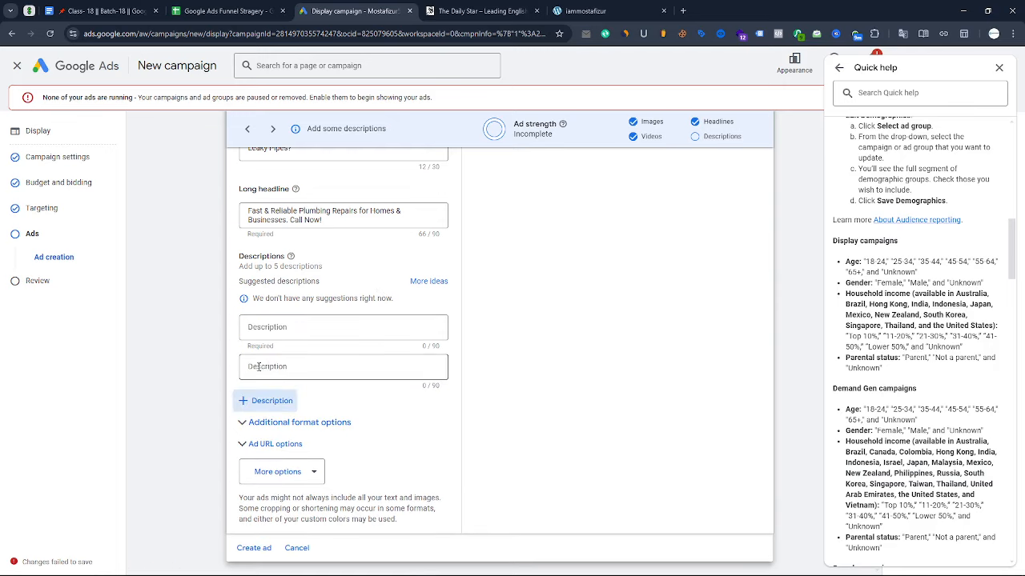
pyautogui.click(257, 400)
pyautogui.click(258, 443)
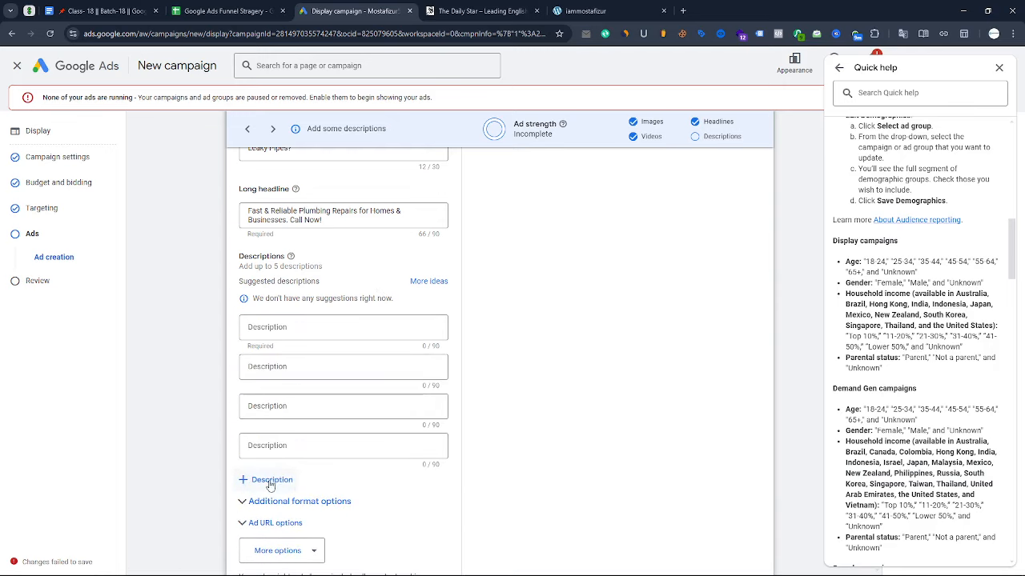
pyautogui.click(264, 482)
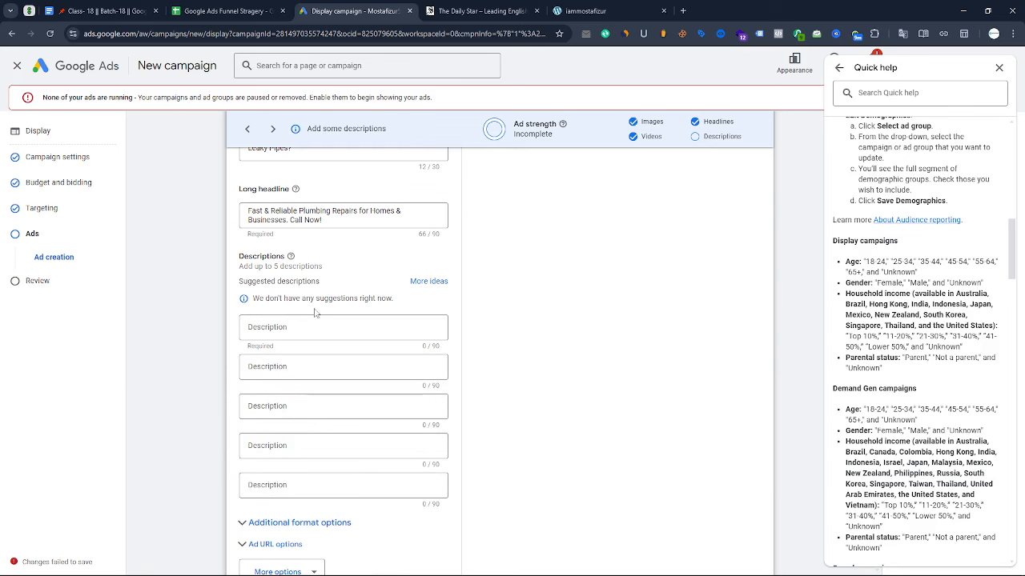
# - Switch to the Google Docs notes and copy plumbing descriptions 3 through 7 one by one
pyautogui.click(223, 10)
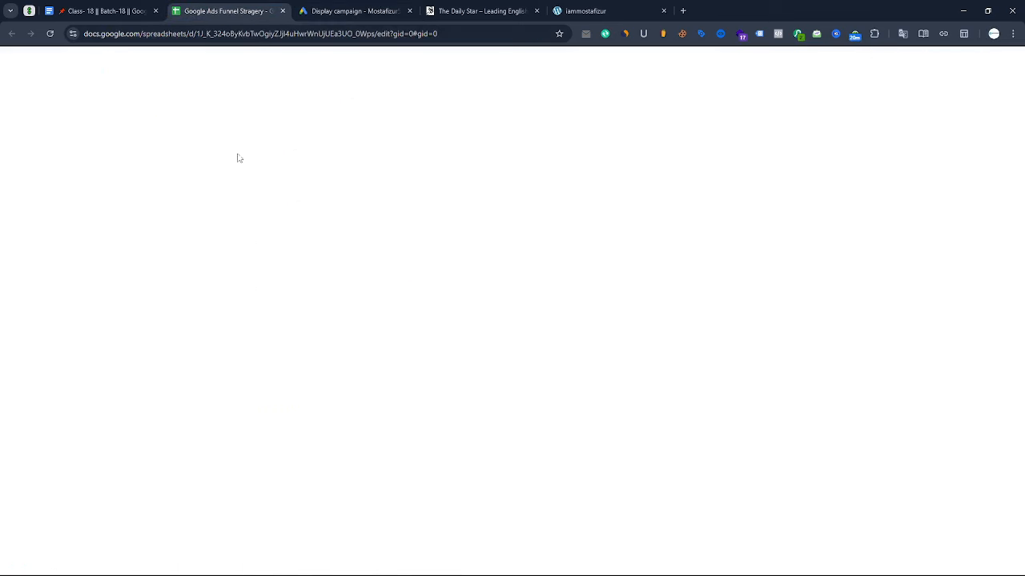
pyautogui.click(122, 11)
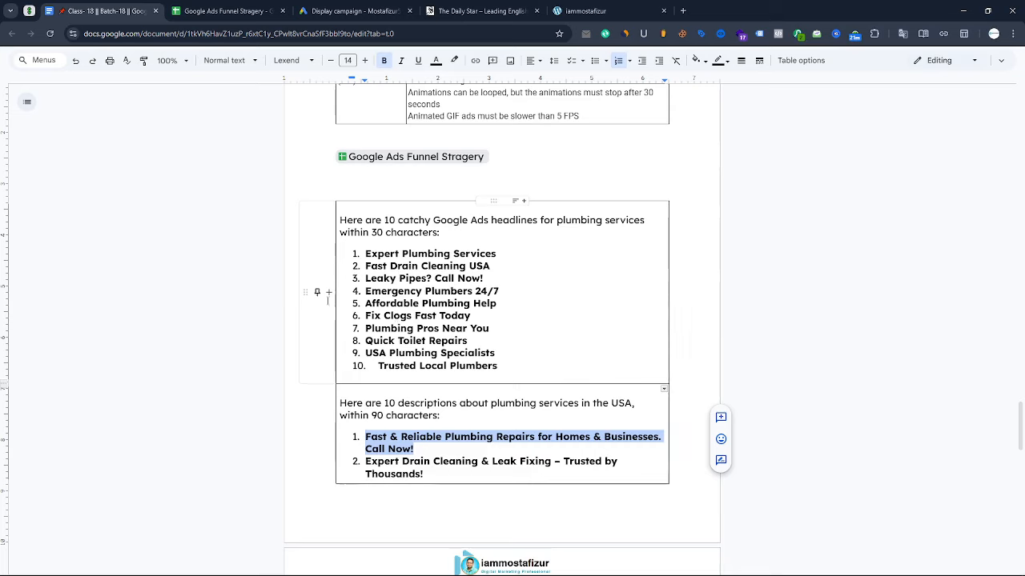
pyautogui.scroll(-6, 347, 242)
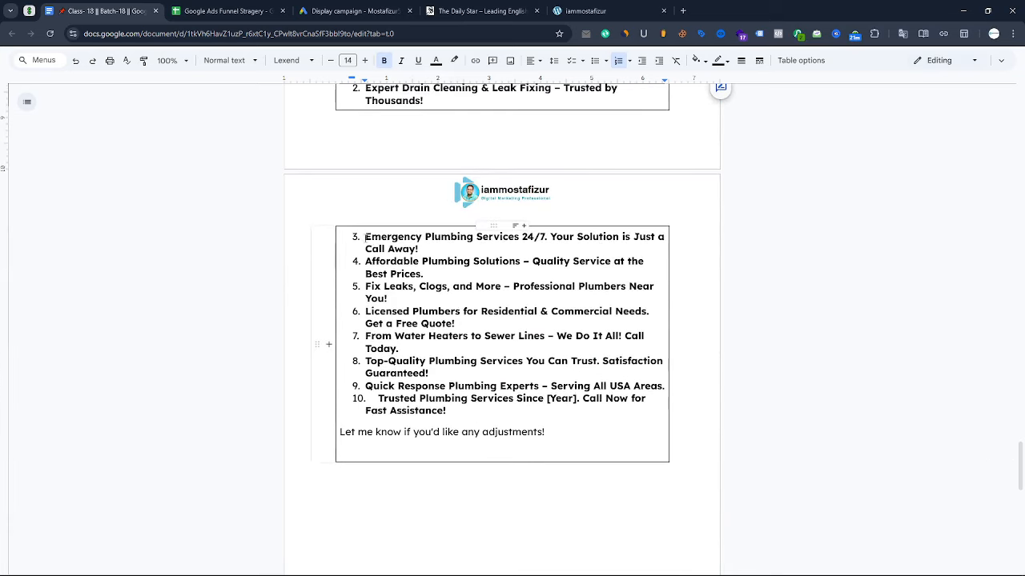
pyautogui.moveTo(347, 242); pyautogui.dragTo(426, 274)
pyautogui.press('super+c')
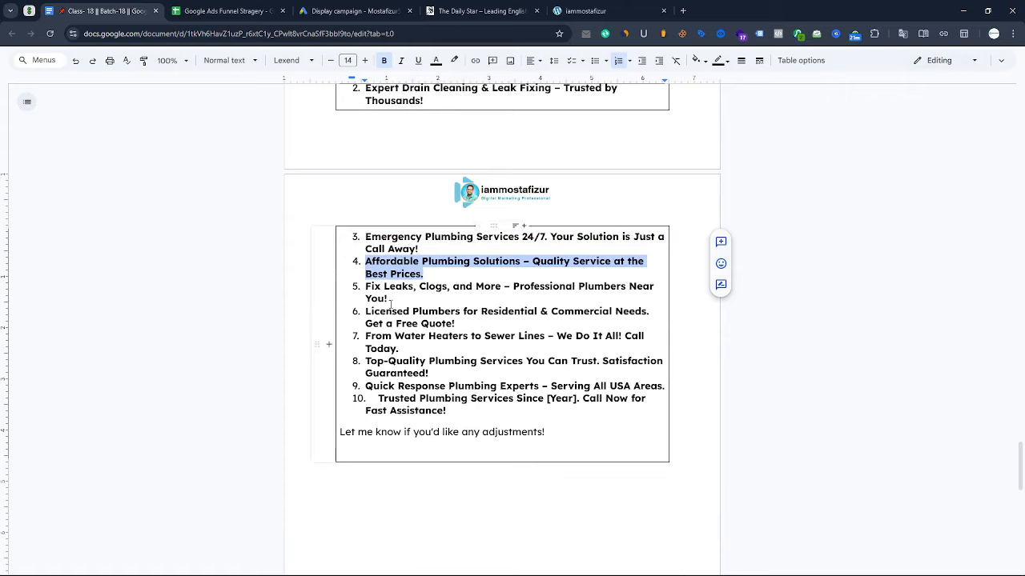
pyautogui.moveTo(367, 286); pyautogui.dragTo(459, 324)
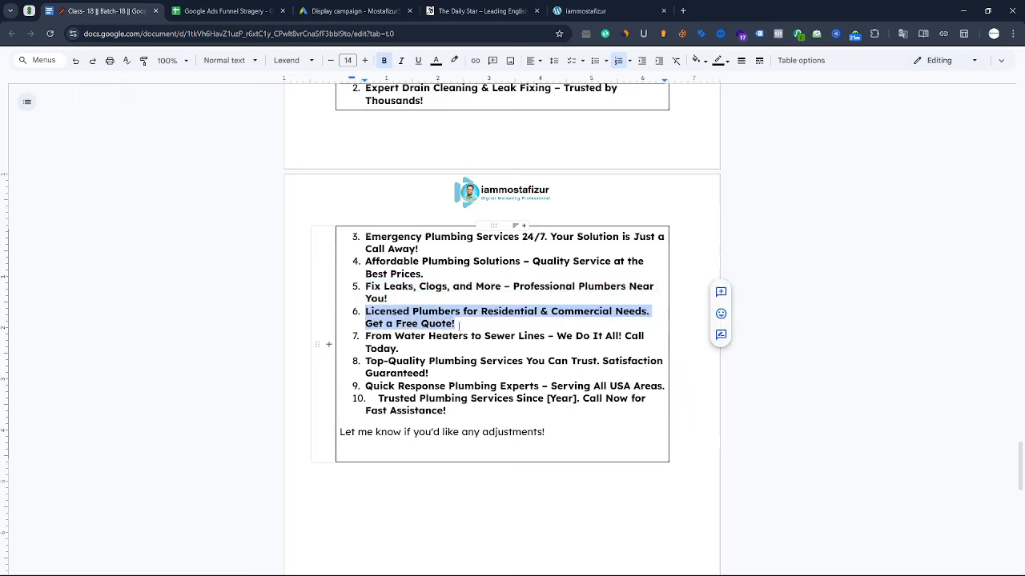
pyautogui.moveTo(365, 335); pyautogui.dragTo(404, 347)
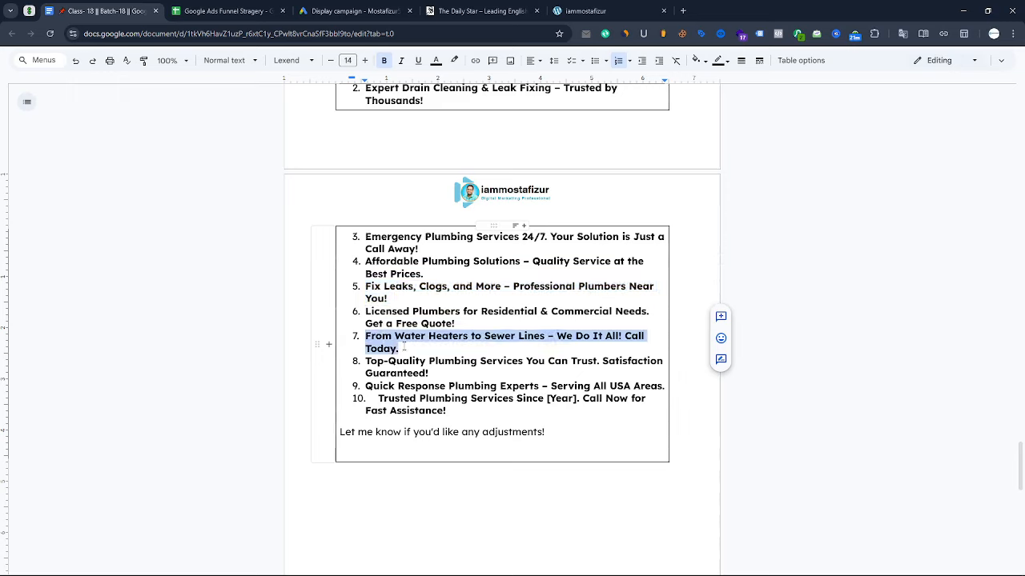
# - Switch to Google Ads and fill the first three descriptions with the copied "From Water Heaters…", "Fix Leaks, Clogs, and More…" and "Licensed Plumbers…" texts
pyautogui.click(352, 11)
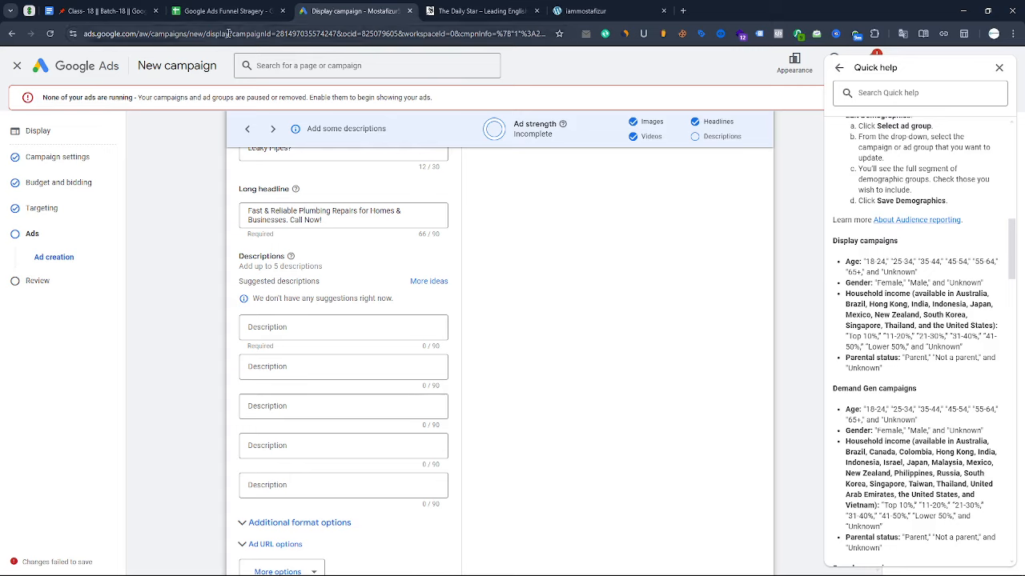
pyautogui.click(291, 327)
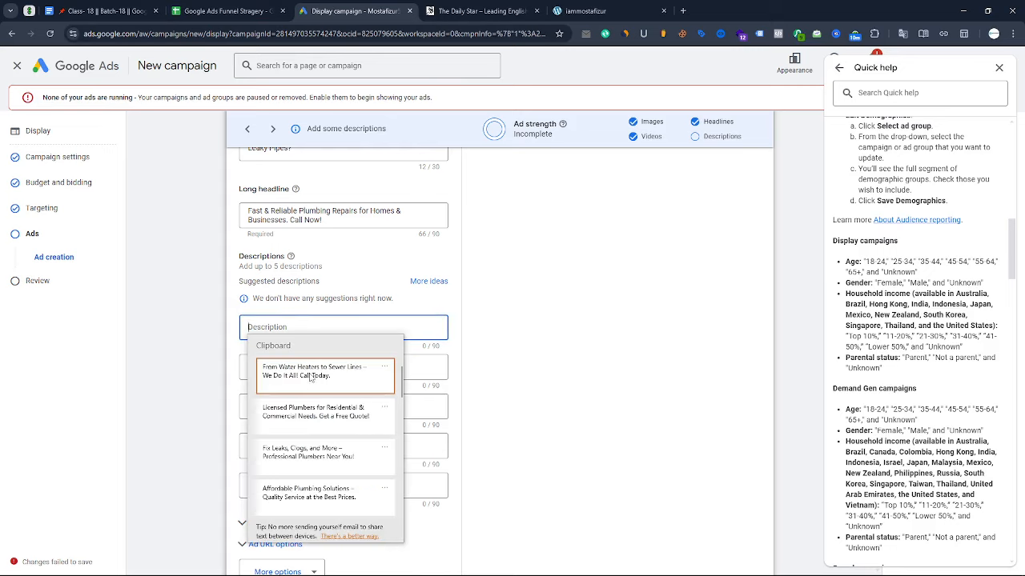
pyautogui.click(297, 377)
pyautogui.click(293, 366)
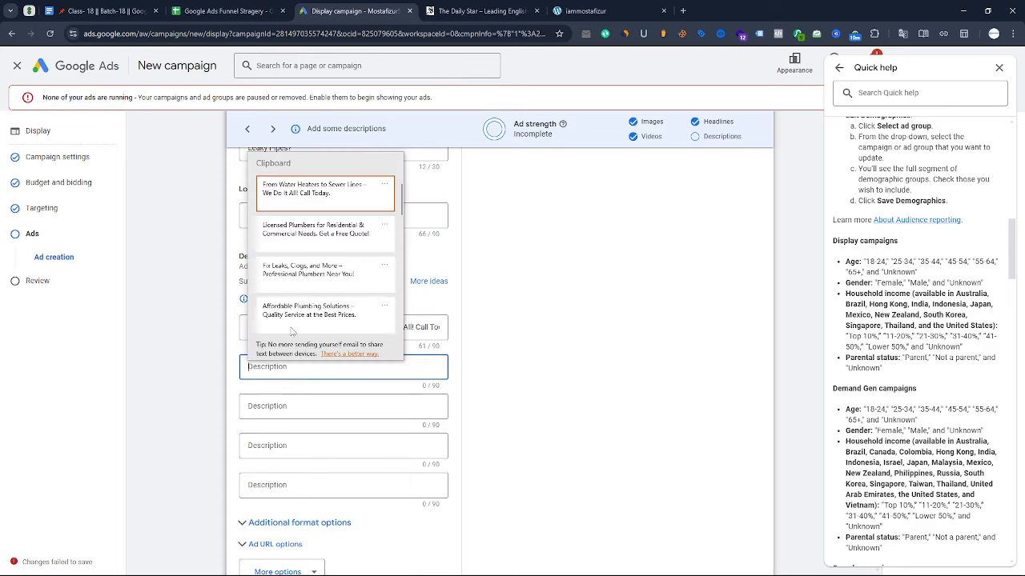
pyautogui.click(293, 272)
pyautogui.click(294, 406)
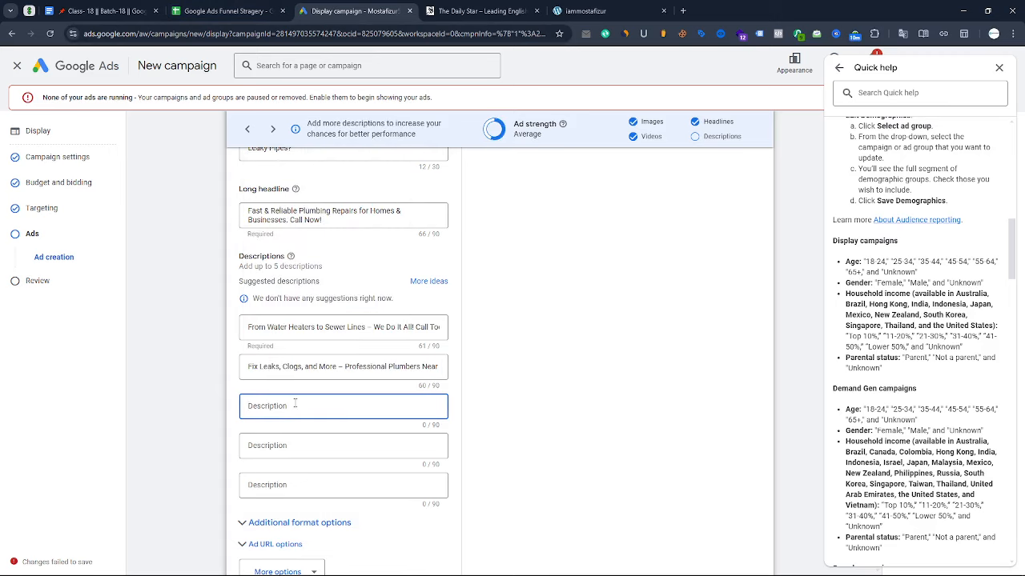
pyautogui.click(302, 274)
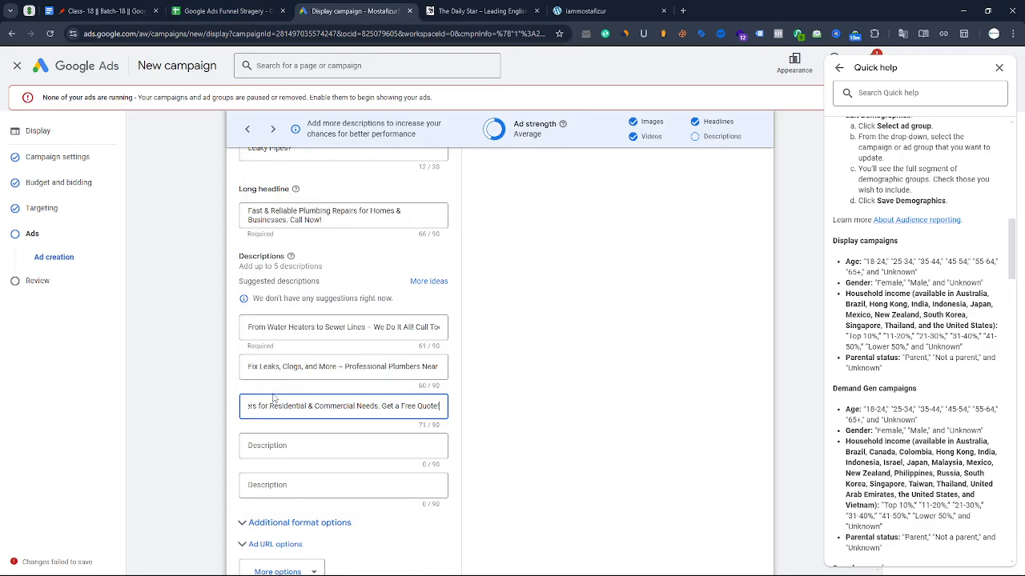
# - Fill the fourth and fifth descriptions with the copied "Affordable Plumbing Solutions…" and "Emergency Plumbing Services 24/7…" texts
pyautogui.click(285, 446)
pyautogui.press('super+v')
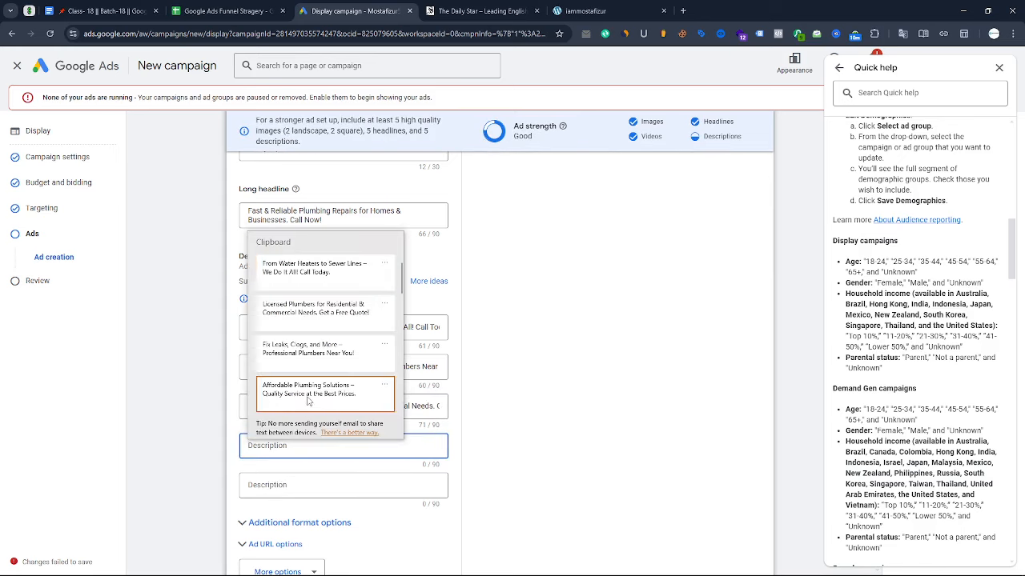
pyautogui.click(310, 400)
pyautogui.click(316, 483)
pyautogui.press('super+v')
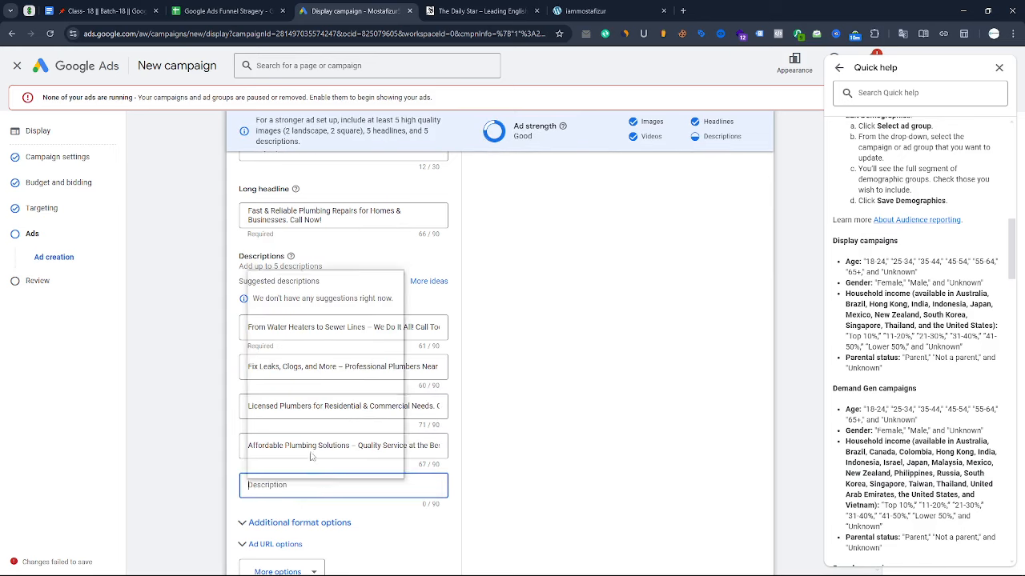
pyautogui.scroll(-1, 328, 420)
pyautogui.click(365, 439)
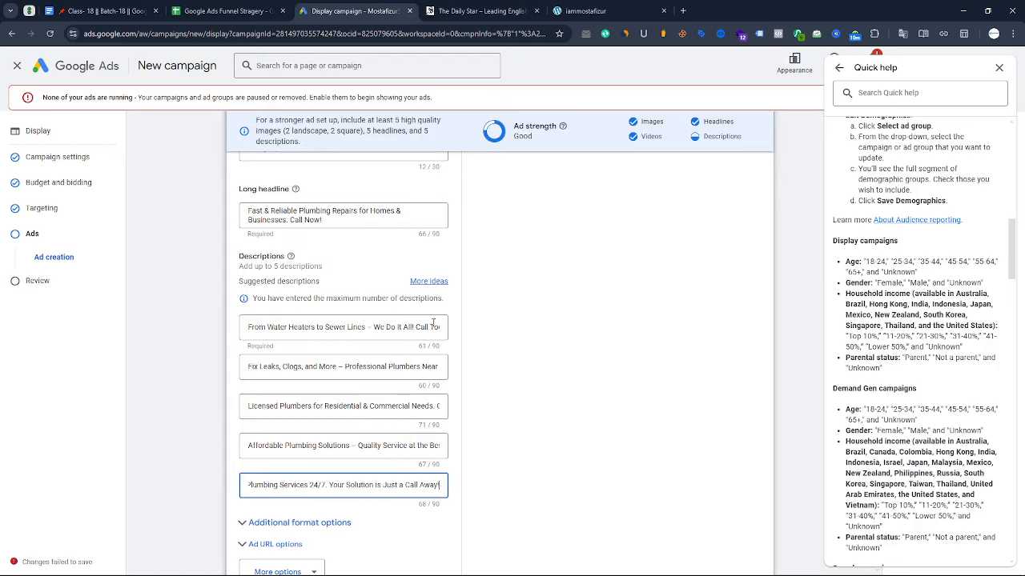
# - Add call to action text to the ad and set it to Shop Now, keeping English as its language
pyautogui.scroll(-2, 171, 284)
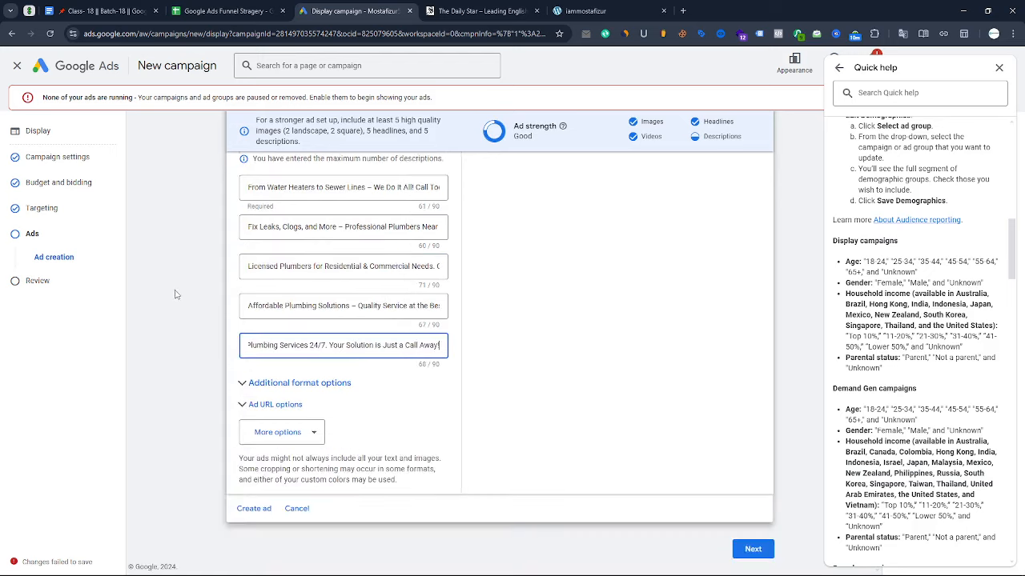
pyautogui.click(312, 434)
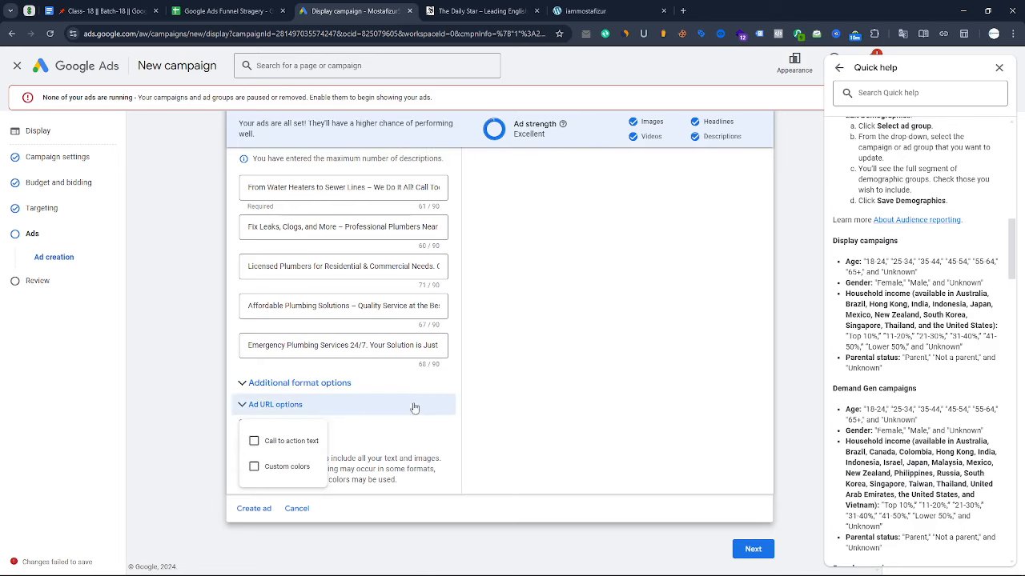
pyautogui.click(255, 437)
pyautogui.scroll(-1, 388, 356)
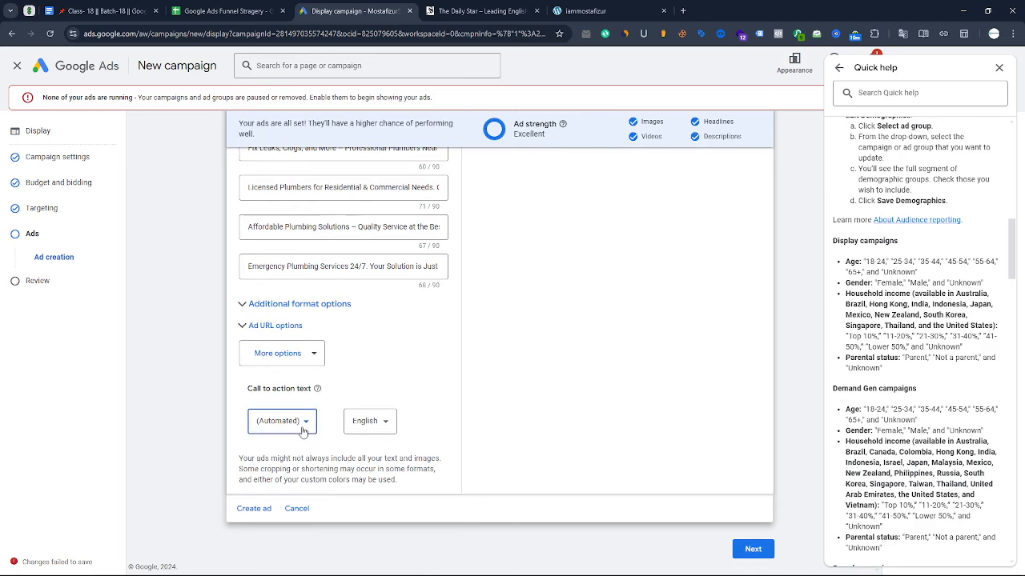
pyautogui.click(300, 423)
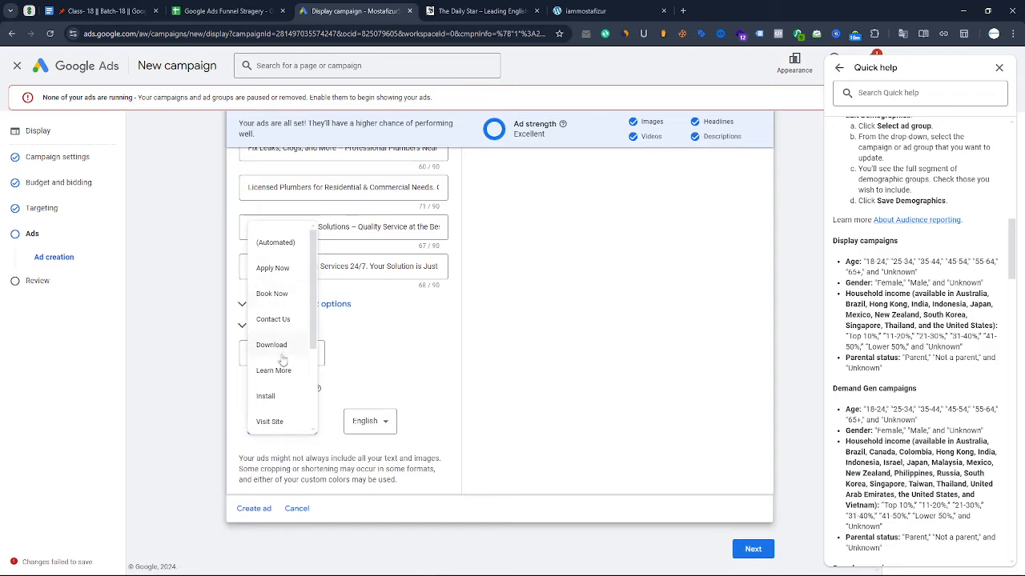
pyautogui.scroll(-1, 282, 360)
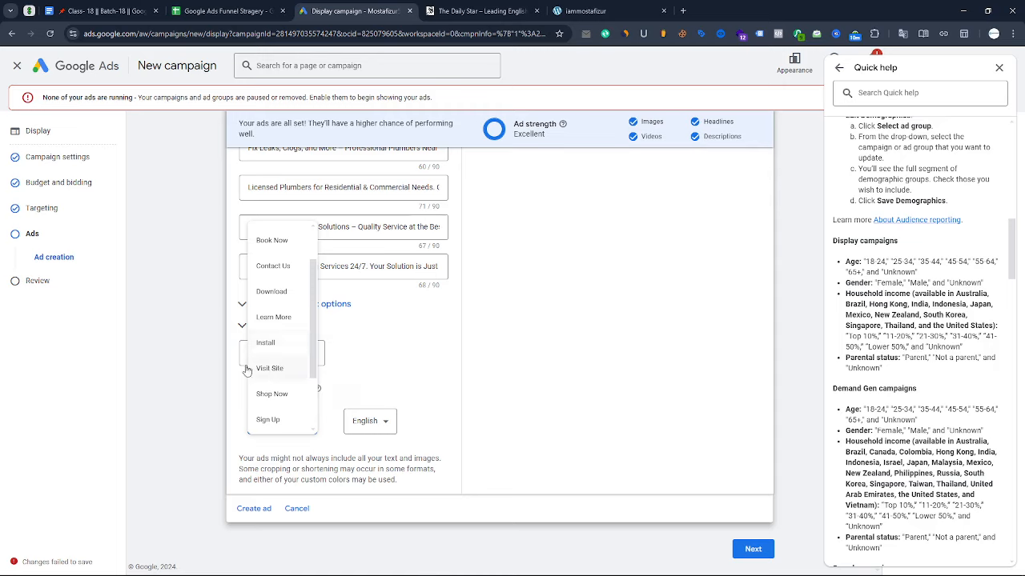
pyautogui.click(281, 395)
pyautogui.click(368, 421)
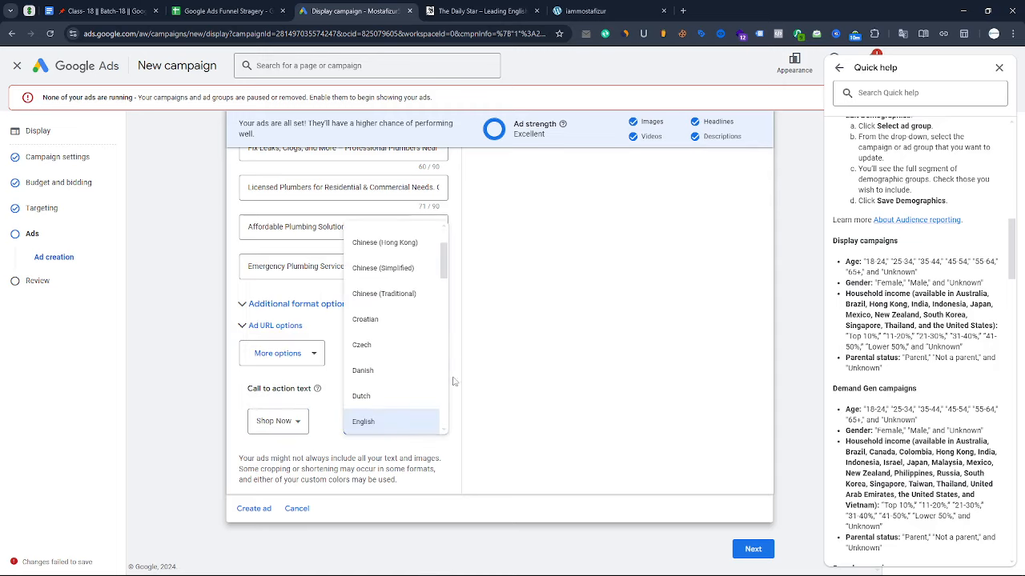
# - Review the completed ad assets and page through the first four Display previews of the ad
pyautogui.scroll(10, 529, 363)
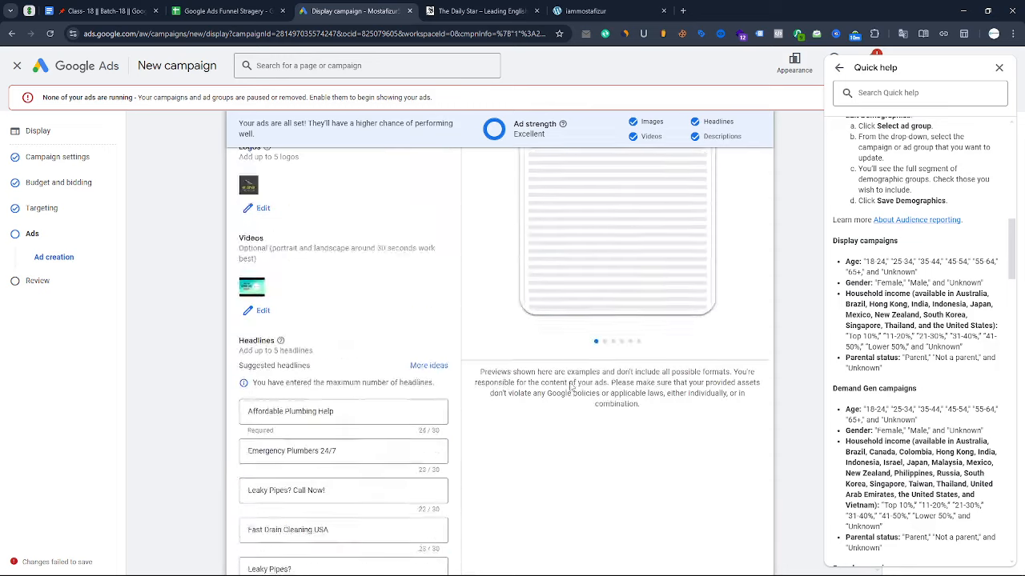
pyautogui.scroll(-15, 588, 382)
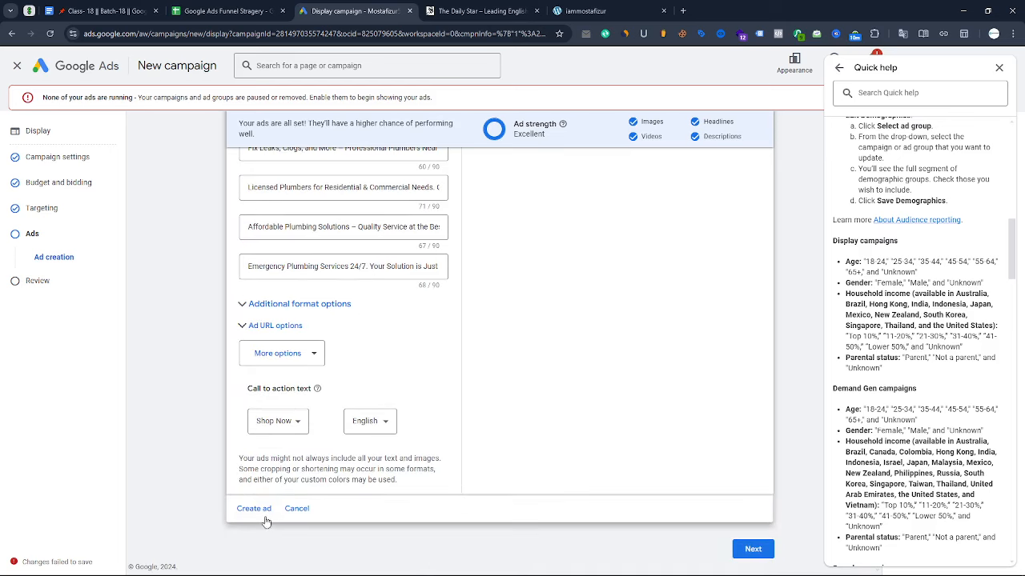
pyautogui.scroll(15, 484, 320)
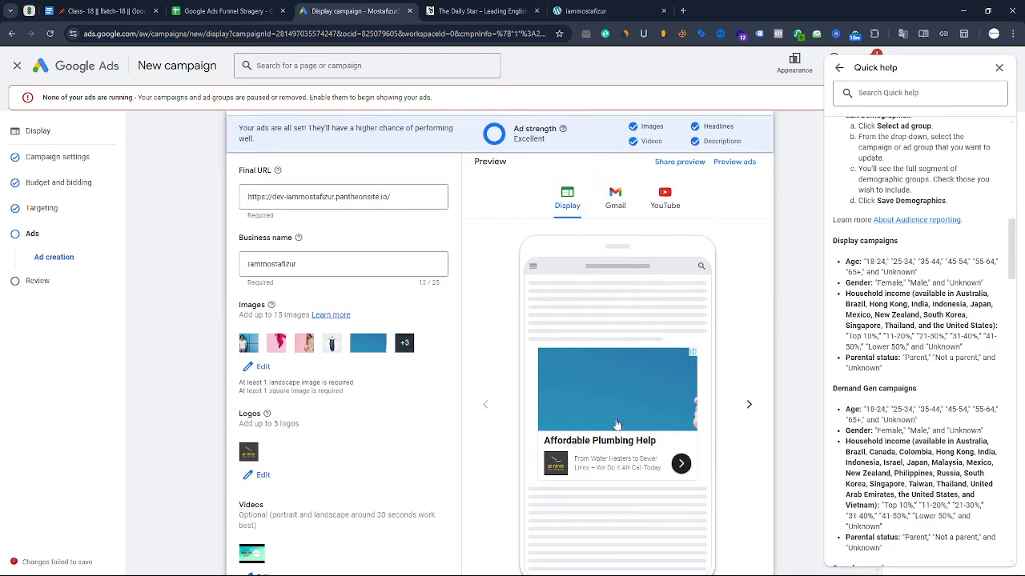
pyautogui.scroll(-1, 586, 365)
pyautogui.click(749, 357)
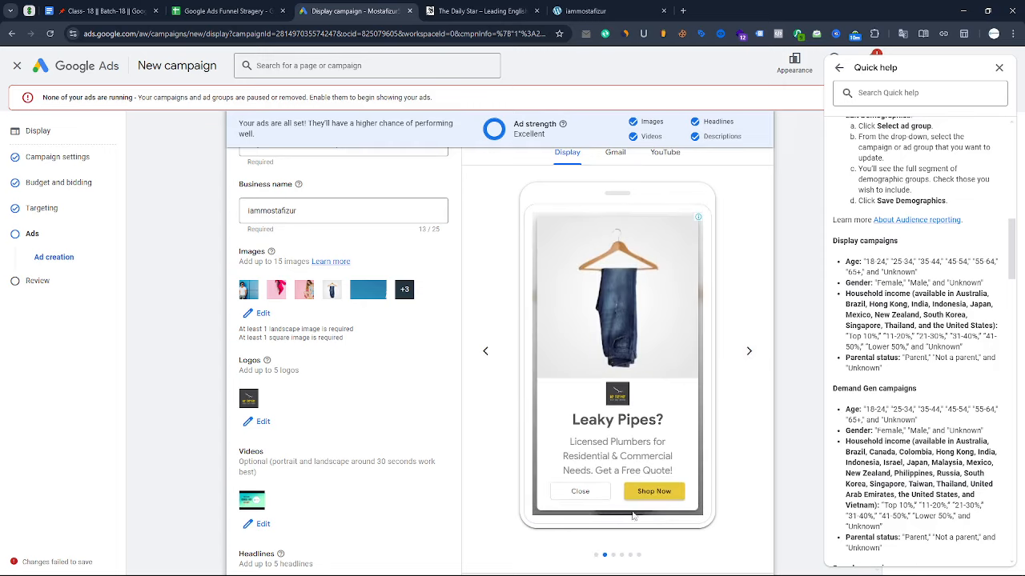
pyautogui.click(749, 354)
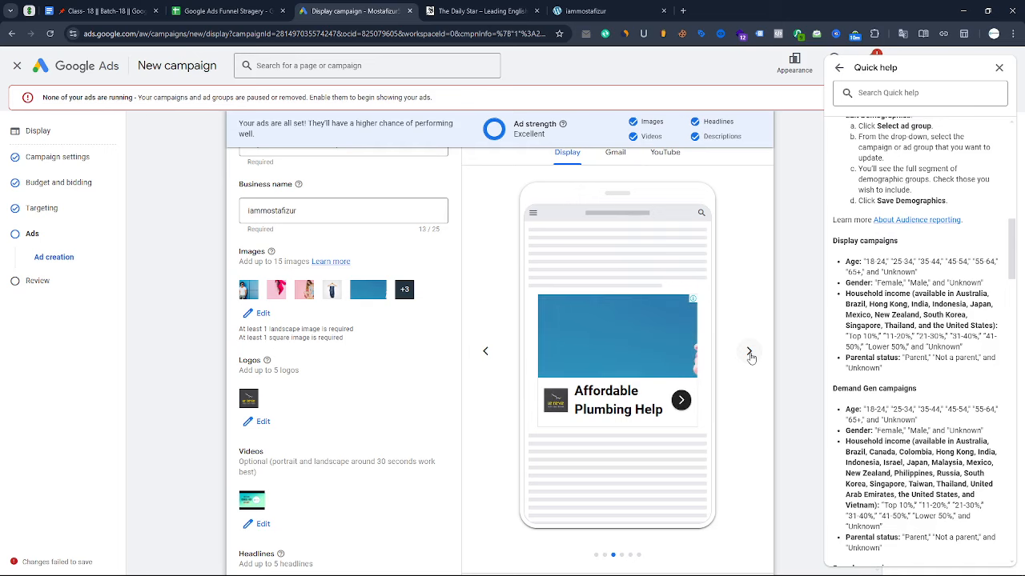
pyautogui.click(750, 355)
pyautogui.scroll(2, 619, 200)
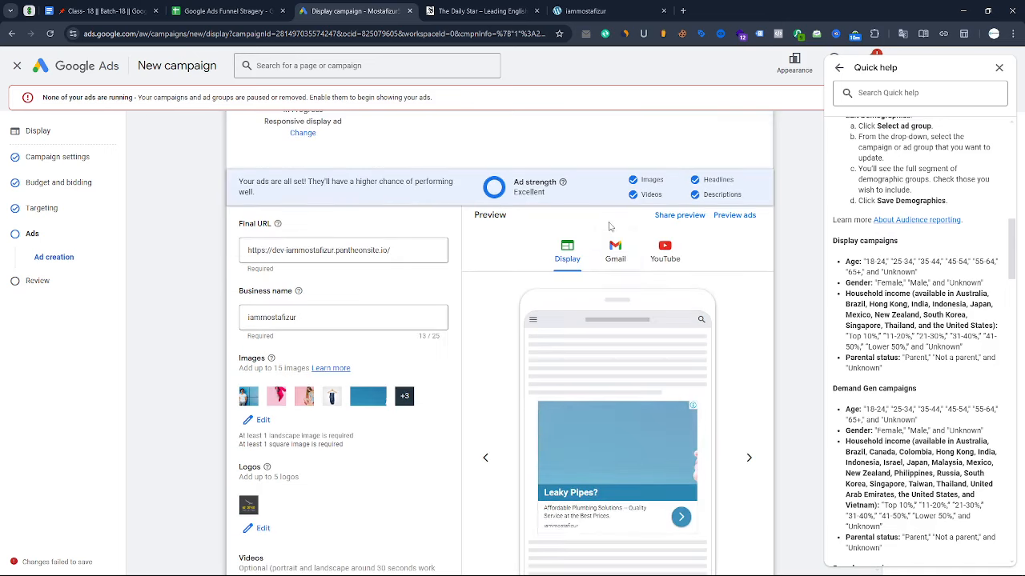
# - Page through the ad's Gmail previews in their closed form and open the YouTube preview
pyautogui.click(620, 255)
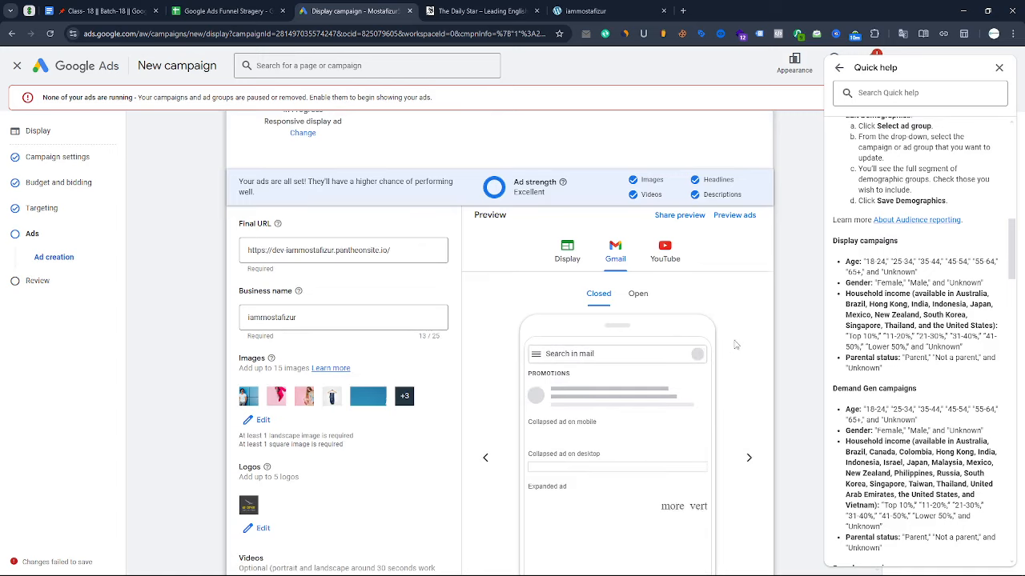
pyautogui.scroll(-2, 737, 346)
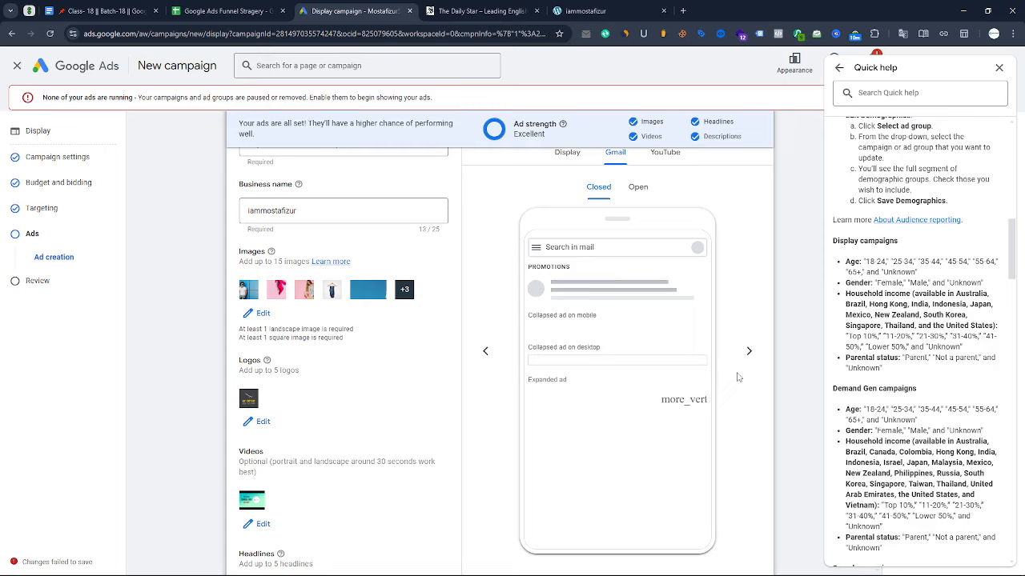
pyautogui.click(747, 355)
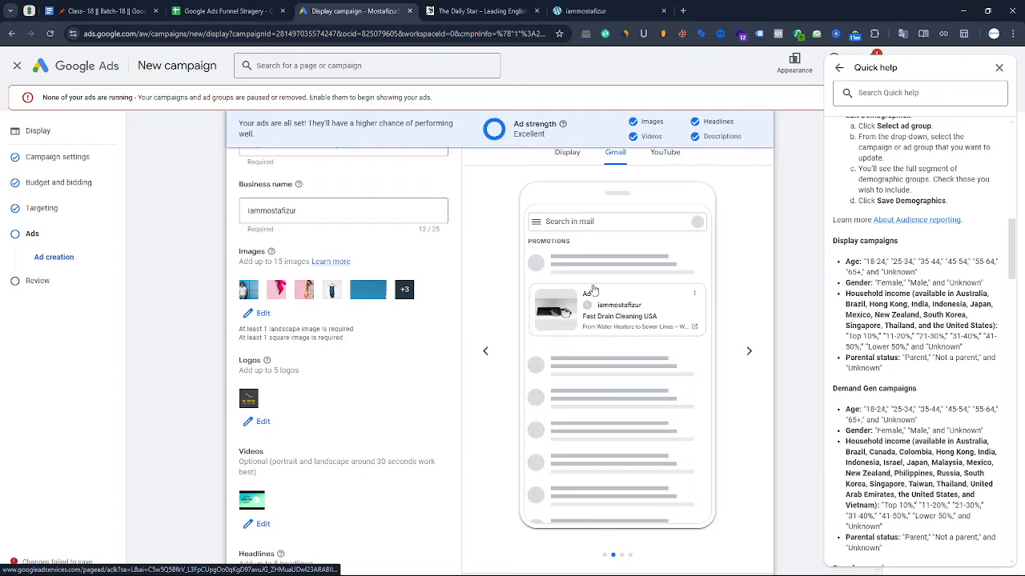
pyautogui.click(748, 356)
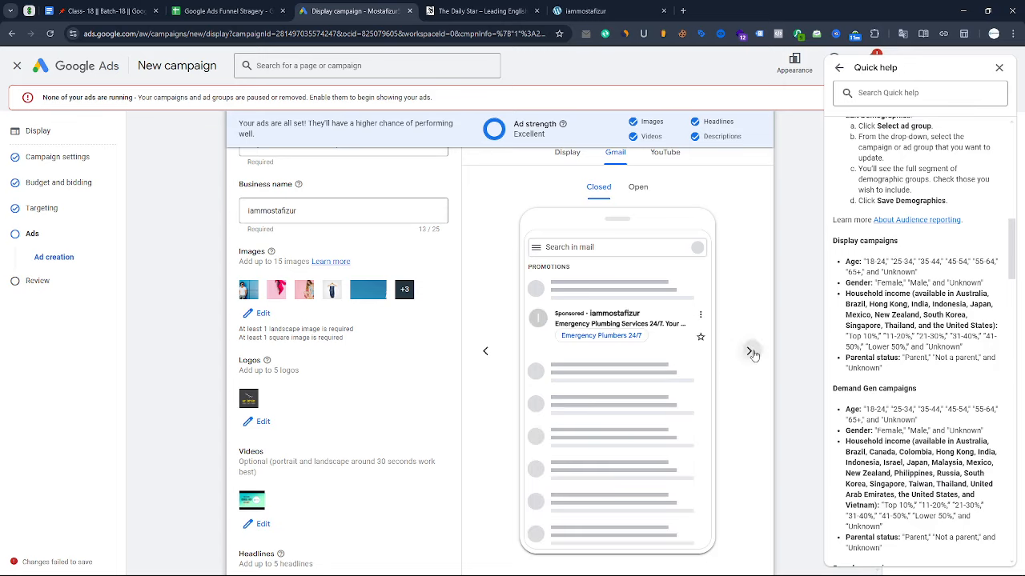
pyautogui.click(749, 350)
pyautogui.scroll(1, 677, 218)
pyautogui.click(672, 198)
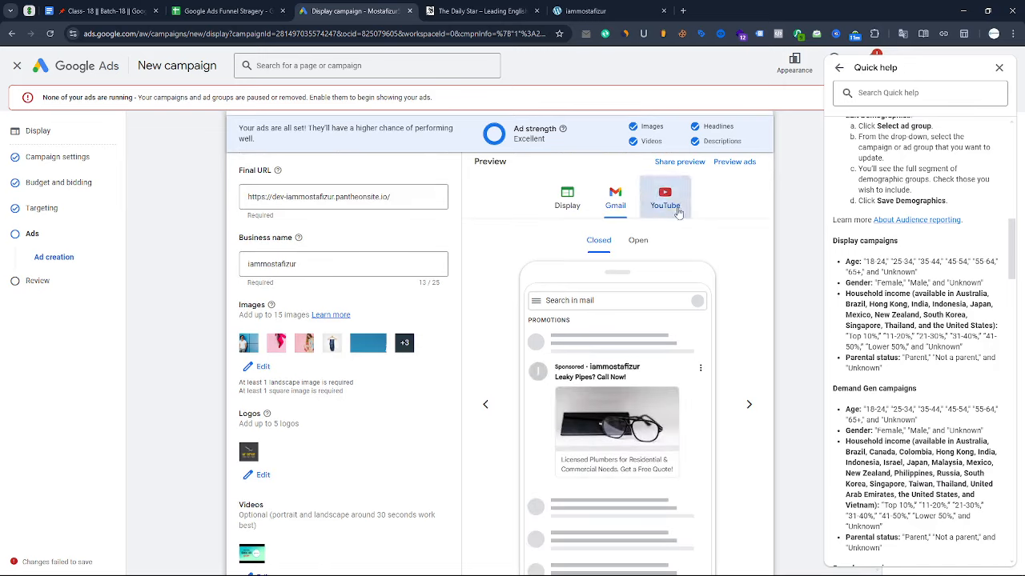
# - Page through the ad's YouTube previews and look over the ad creation form from the final URL to the headlines
pyautogui.scroll(-1, 739, 329)
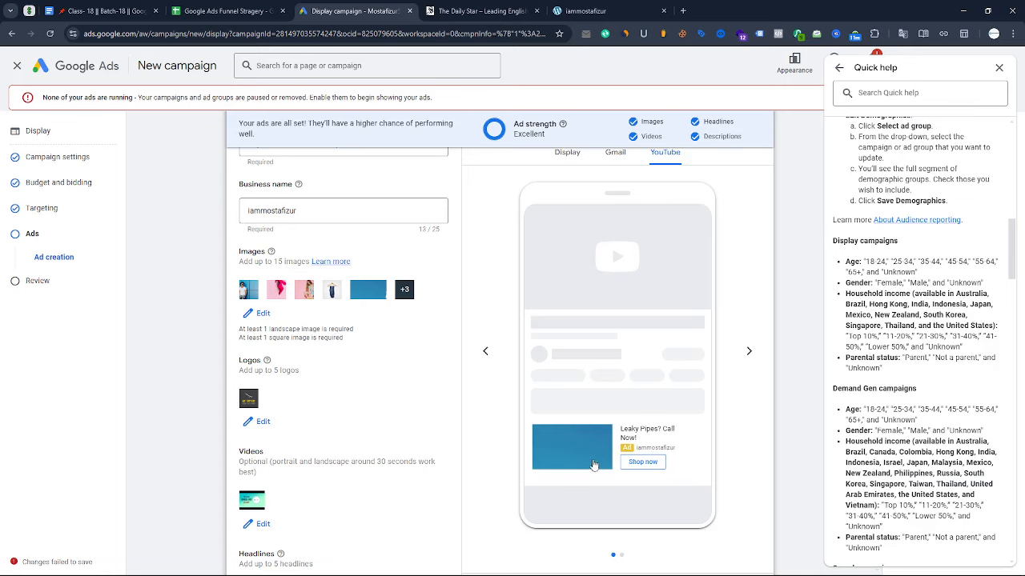
pyautogui.click(749, 350)
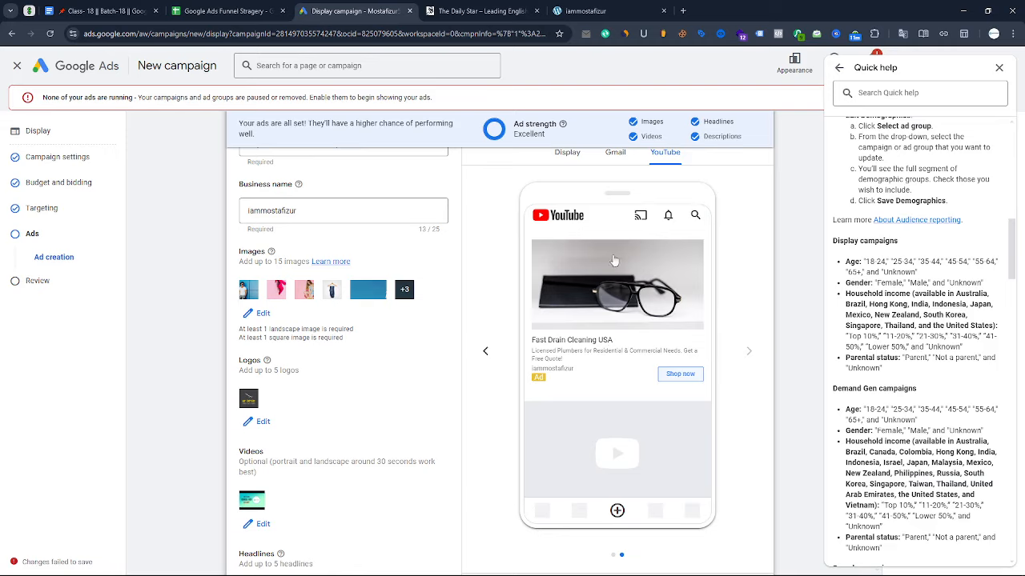
pyautogui.scroll(-5, 495, 321)
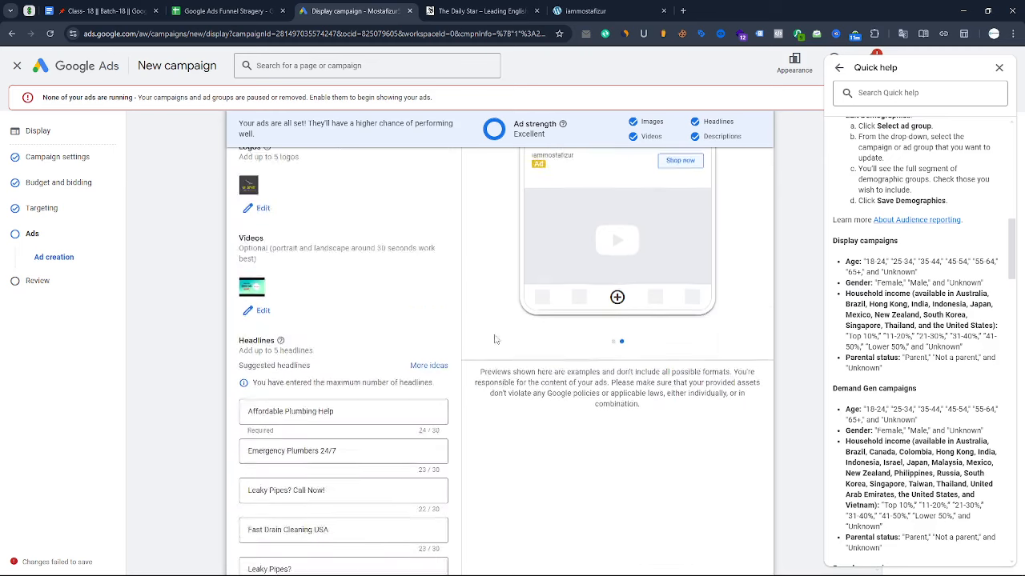
pyautogui.scroll(5, 469, 350)
pyautogui.scroll(3, 480, 315)
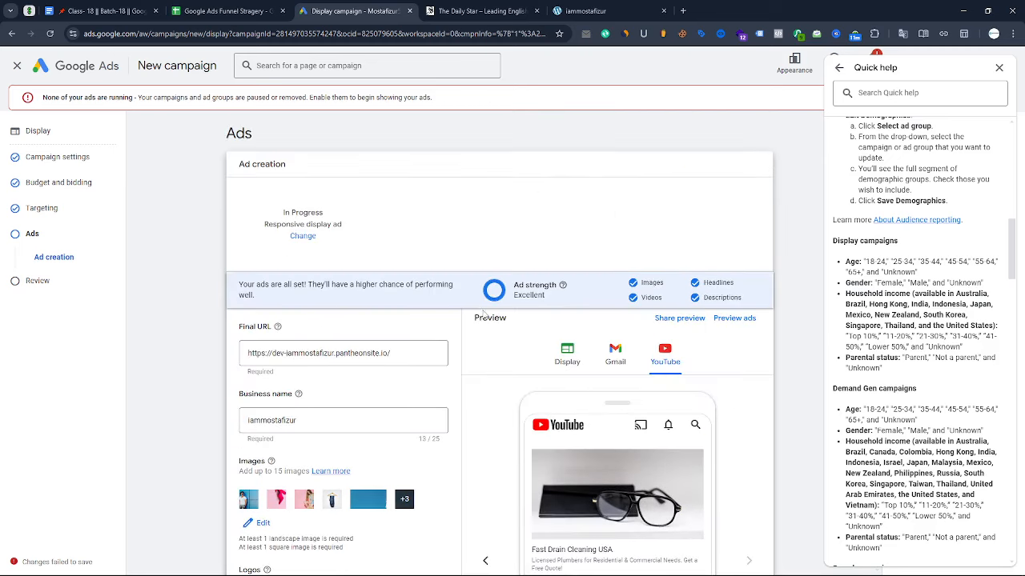
pyautogui.scroll(-5, 486, 306)
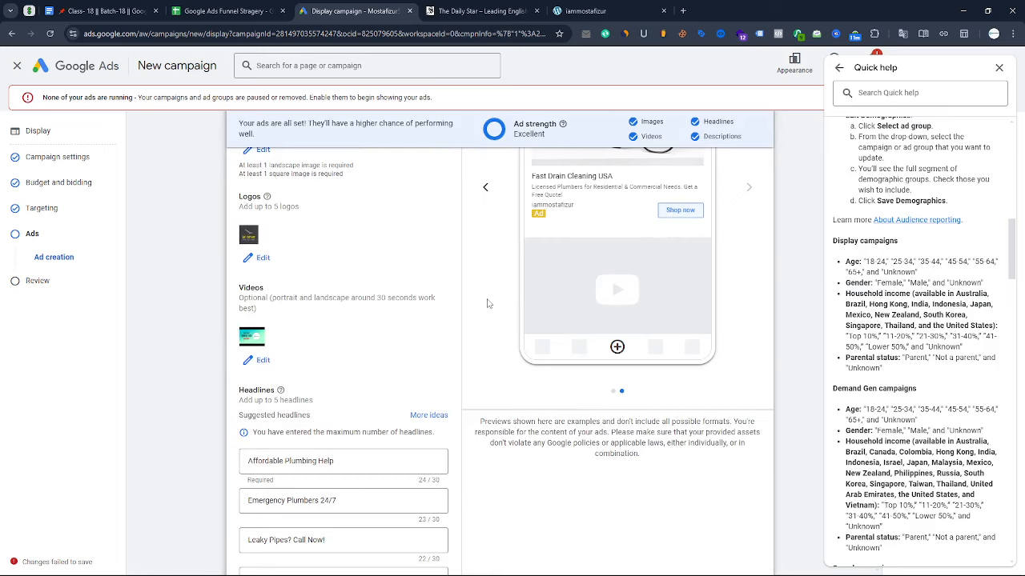
pyautogui.scroll(-1, 561, 384)
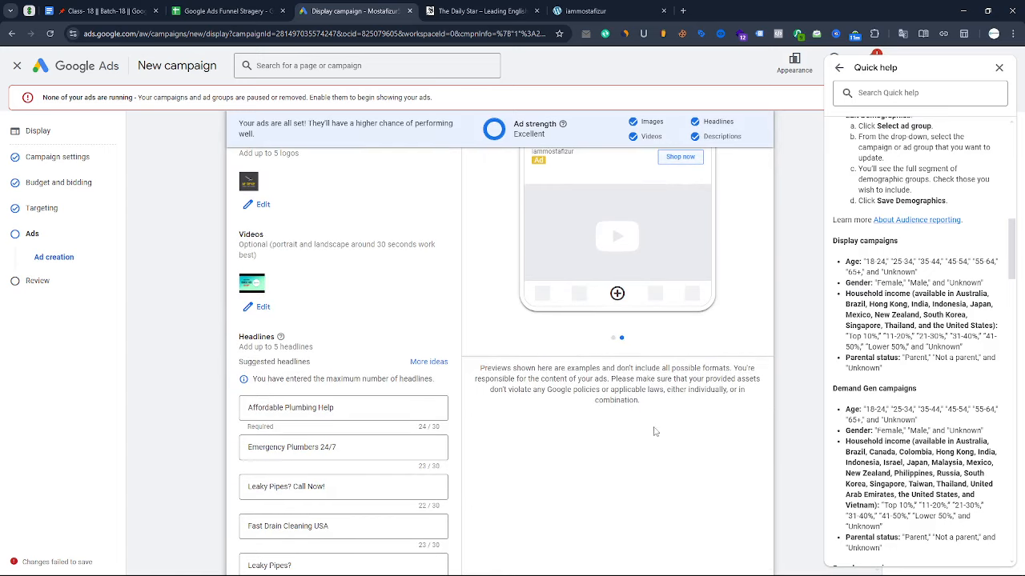
pyautogui.moveTo(698, 563)
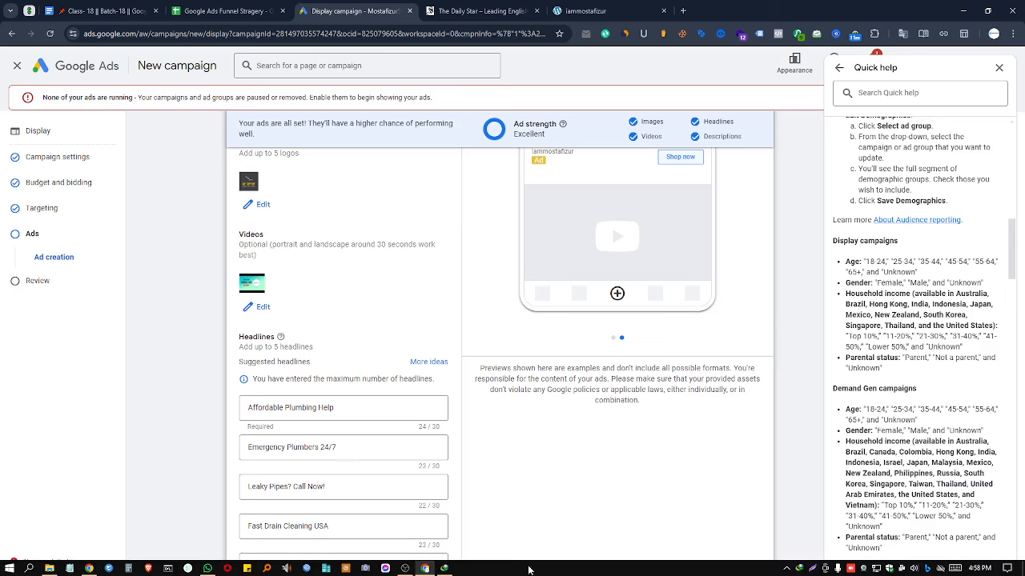
pyautogui.click(404, 569)
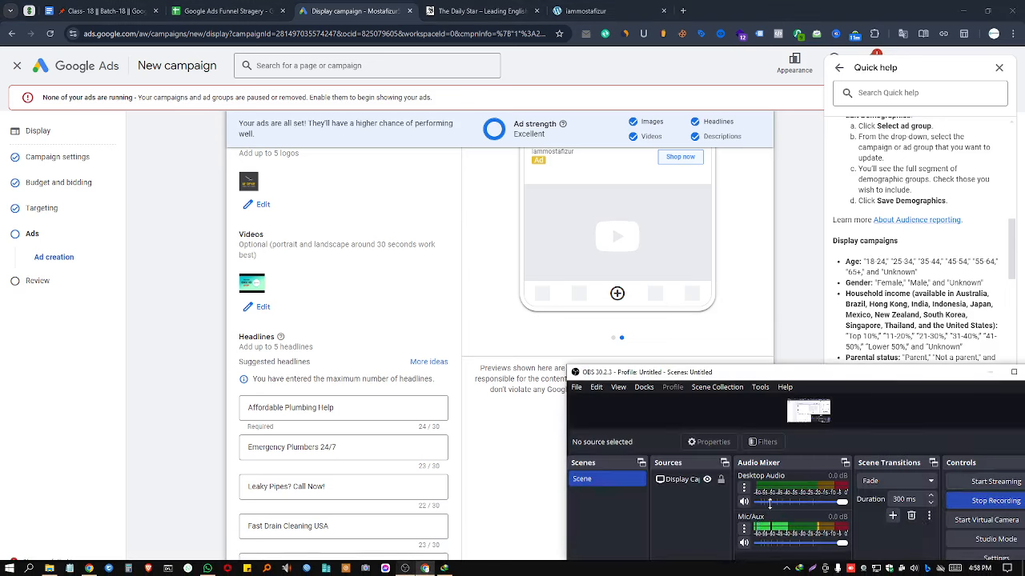